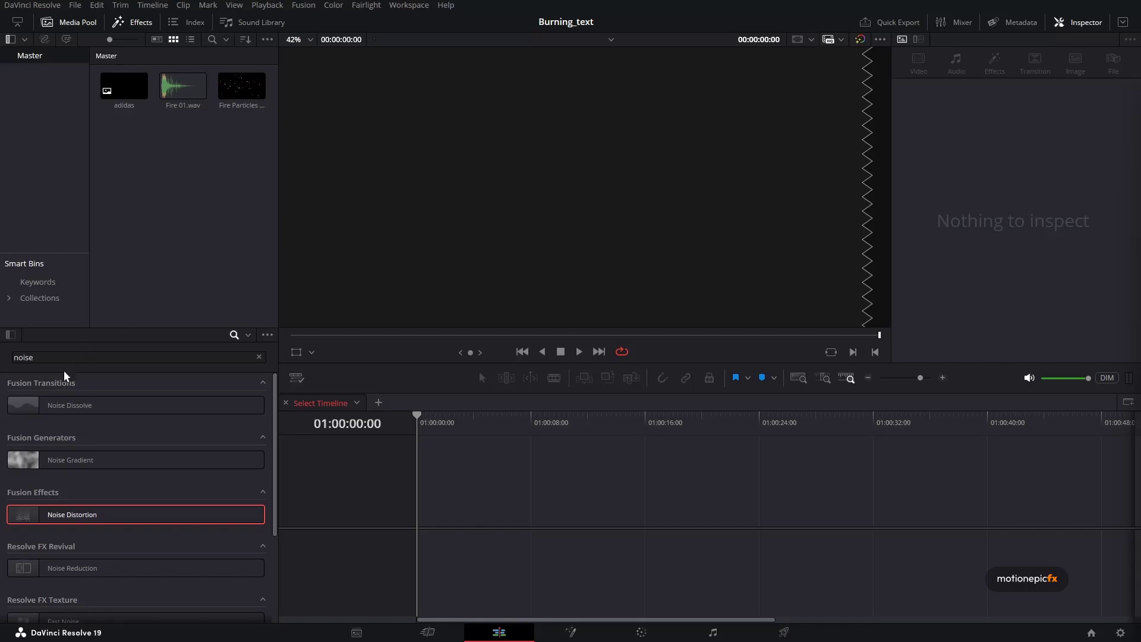
Add a Text title from Effects to the timeline and change its text to BURNING.
{"action": "double_click", "coordinate": [72, 357]}
{"action": "type", "text": "text"}
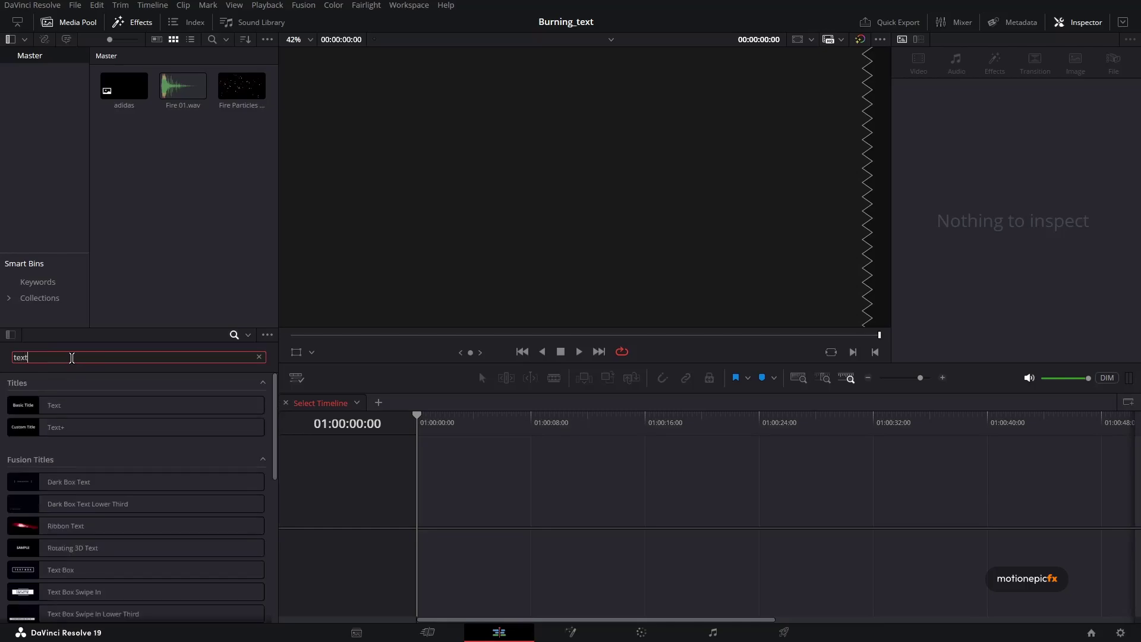
{"action": "left_click_drag", "start_coordinate": [54, 405], "coordinate": [424, 516]}
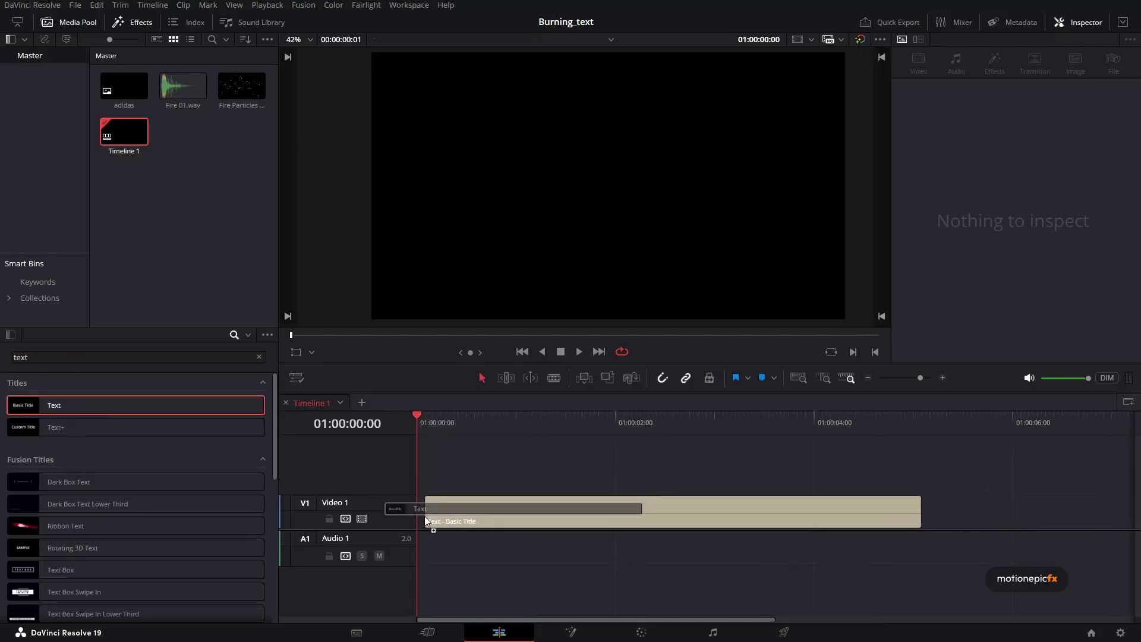
{"action": "left_click", "coordinate": [441, 515]}
{"action": "triple_click", "coordinate": [948, 138]}
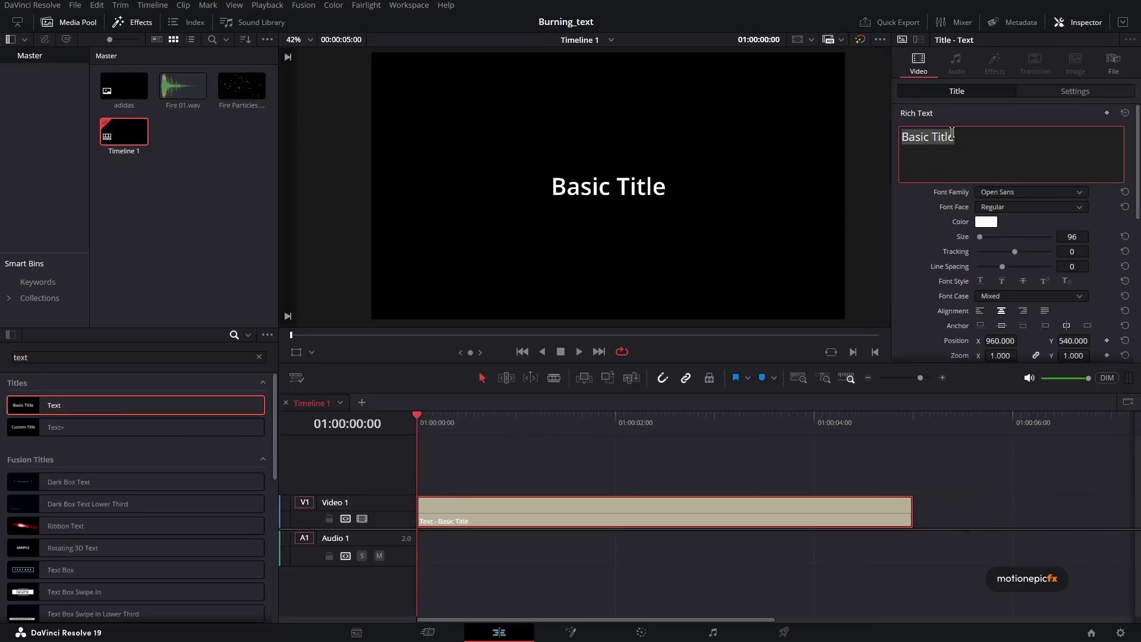
{"action": "type", "text": "BURNING"}
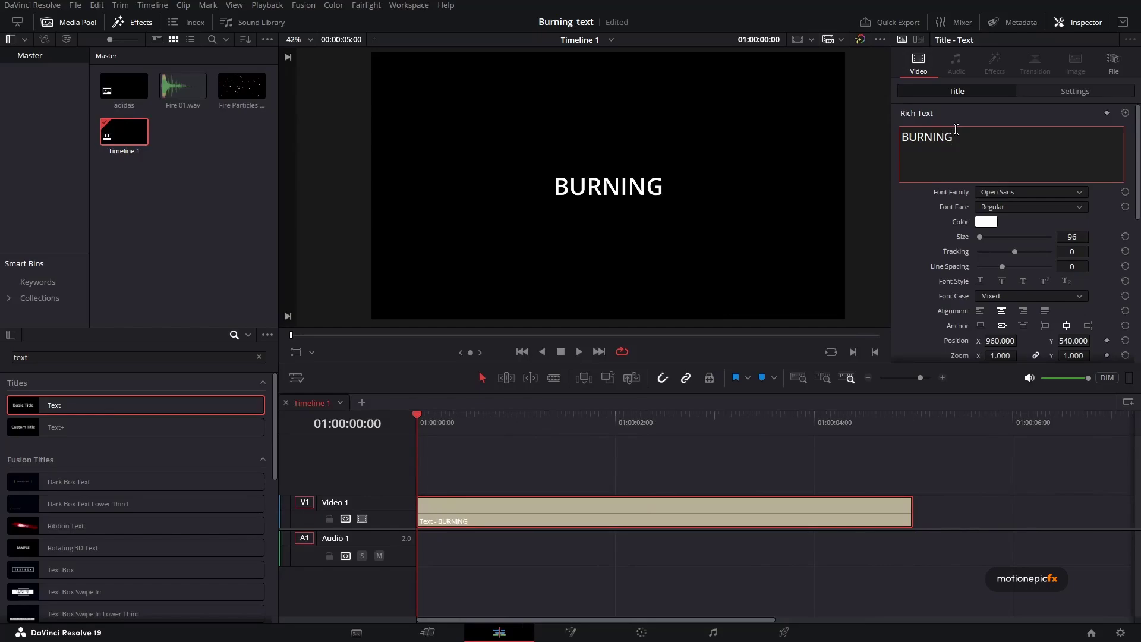
Style the title in Outfit Black at size 318 with tracking -20.
{"action": "left_click", "coordinate": [994, 194]}
{"action": "left_click", "coordinate": [1012, 378]}
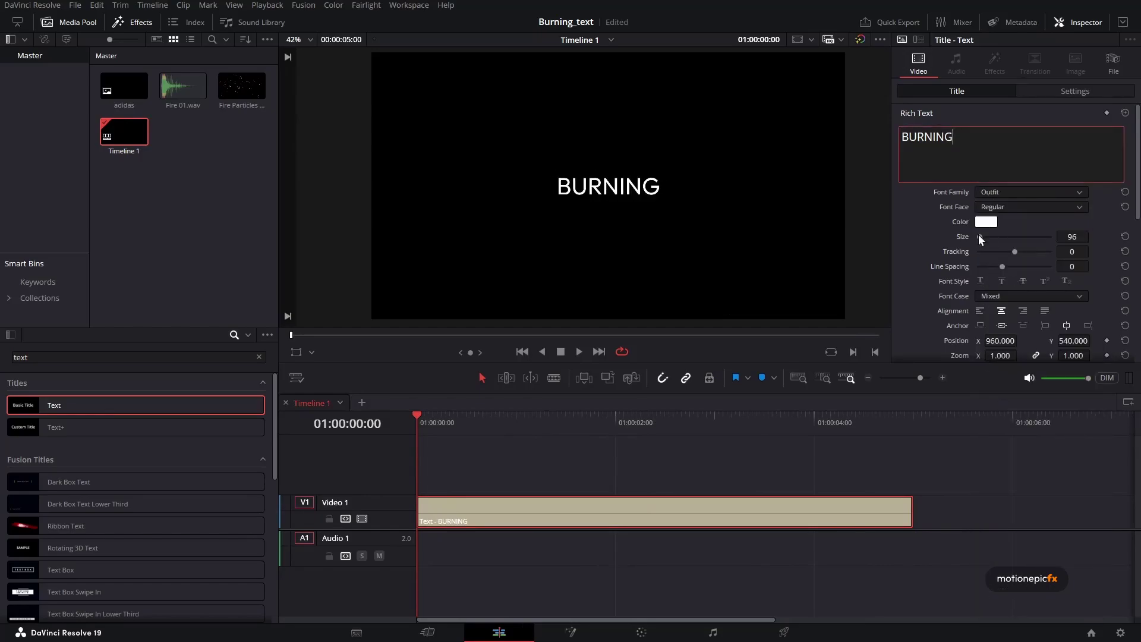
{"action": "left_click", "coordinate": [994, 207]}
{"action": "left_click", "coordinate": [1003, 253]}
{"action": "left_click_drag", "start_coordinate": [981, 236], "coordinate": [985, 241]}
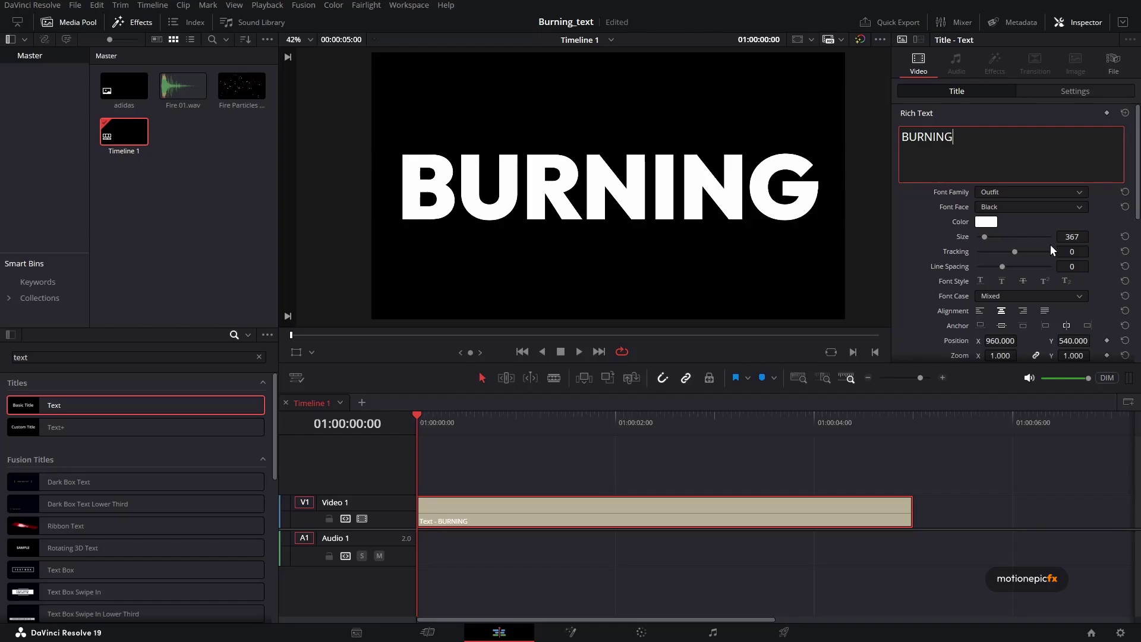
{"action": "mouse_move", "coordinate": [1072, 251]}
{"action": "left_mouse_down"}
{"action": "mouse_move", "coordinate": [1058, 248]}
{"action": "mouse_move", "coordinate": [1077, 242]}
{"action": "mouse_move", "coordinate": [1063, 241]}
{"action": "left_mouse_up"}
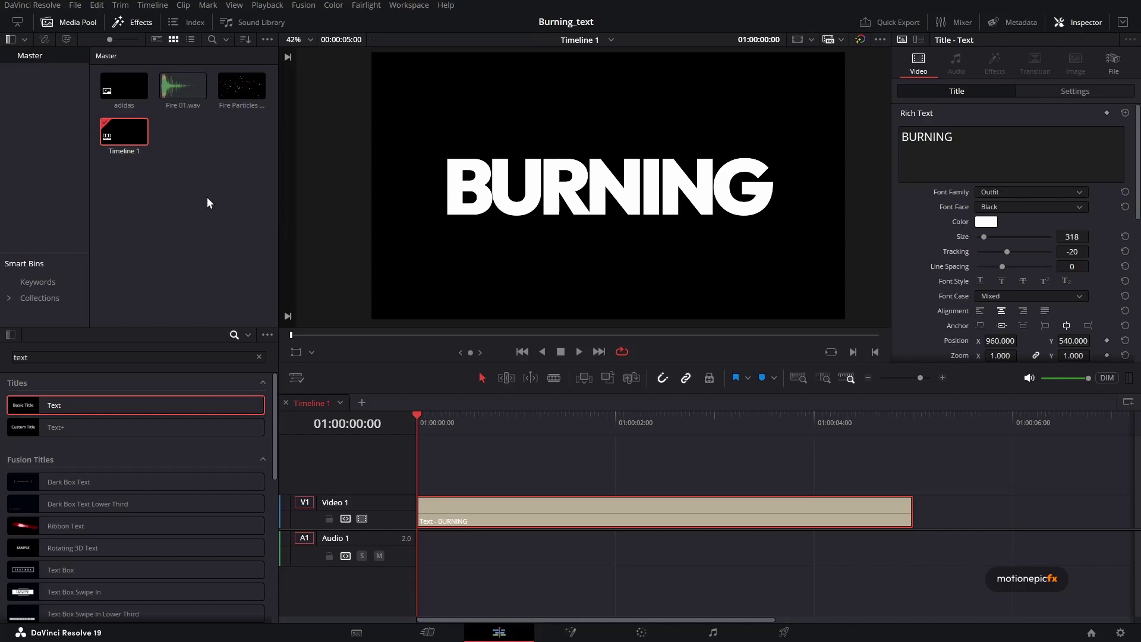
Create a new timeline named SOLID from the Media Pool.
{"action": "left_click", "coordinate": [194, 162]}
{"action": "right_click", "coordinate": [194, 163]}
{"action": "mouse_move", "coordinate": [267, 169]}
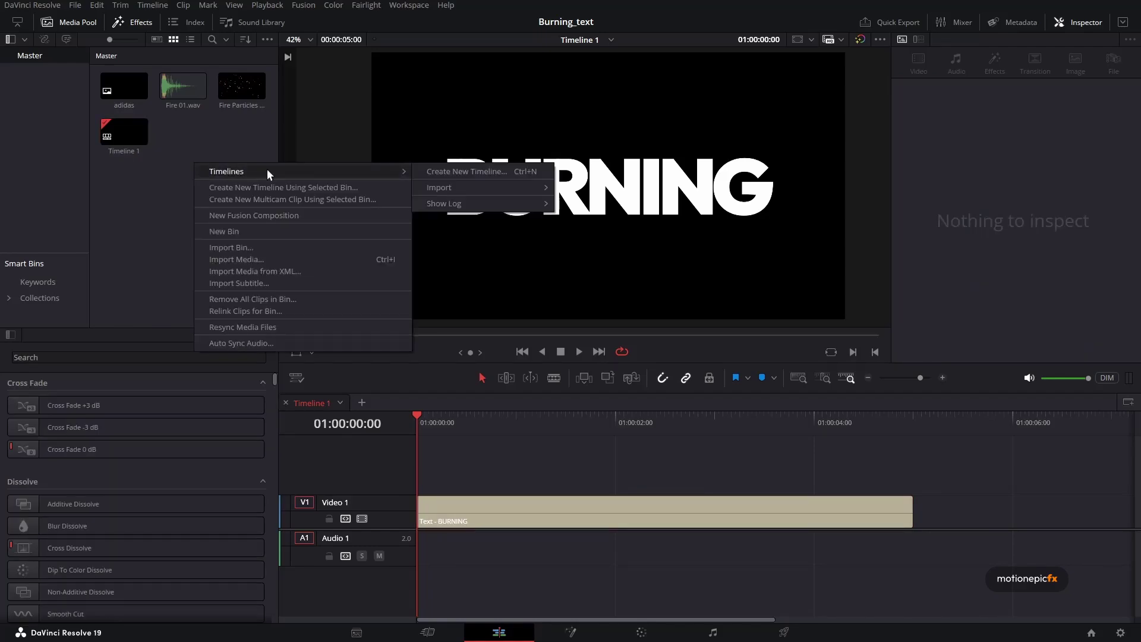
{"action": "left_click", "coordinate": [439, 168]}
{"action": "type", "text": "S"}
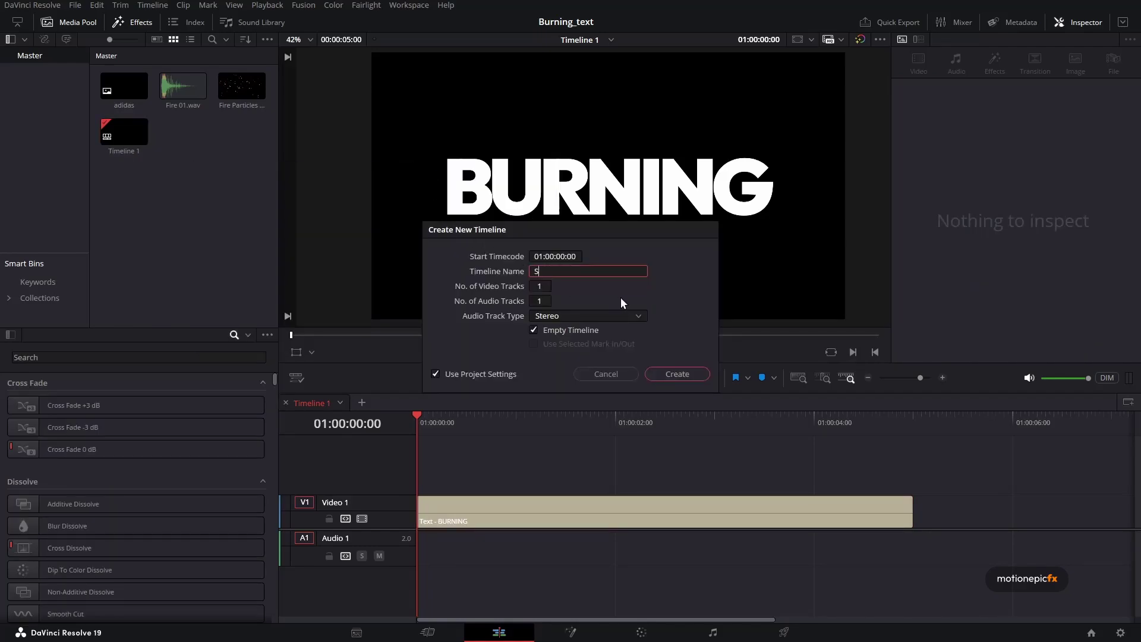
{"action": "type", "text": "OLID"}
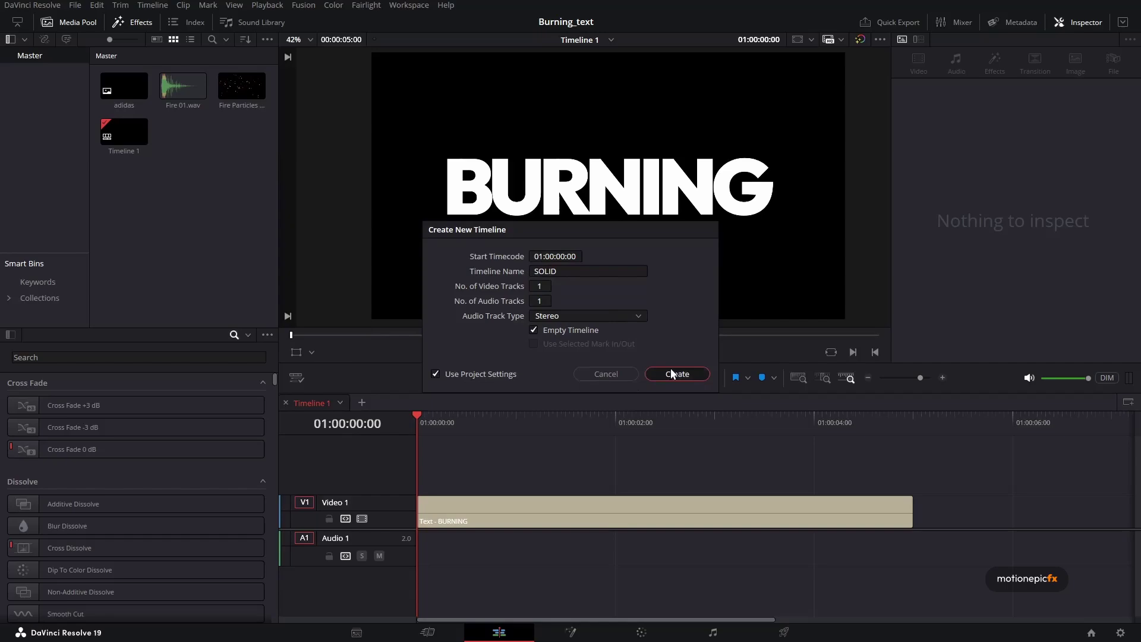
{"action": "left_click", "coordinate": [678, 374]}
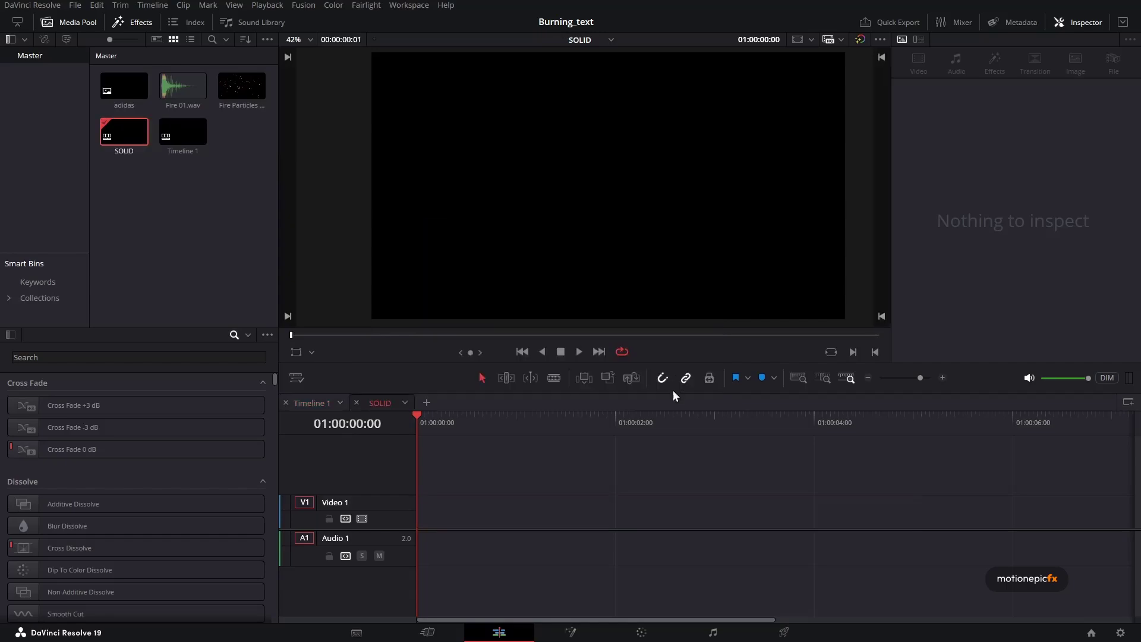
Place a Solid Color generator on Video 1 and set its colour to black.
{"action": "left_click", "coordinate": [105, 355]}
{"action": "type", "text": "solid"}
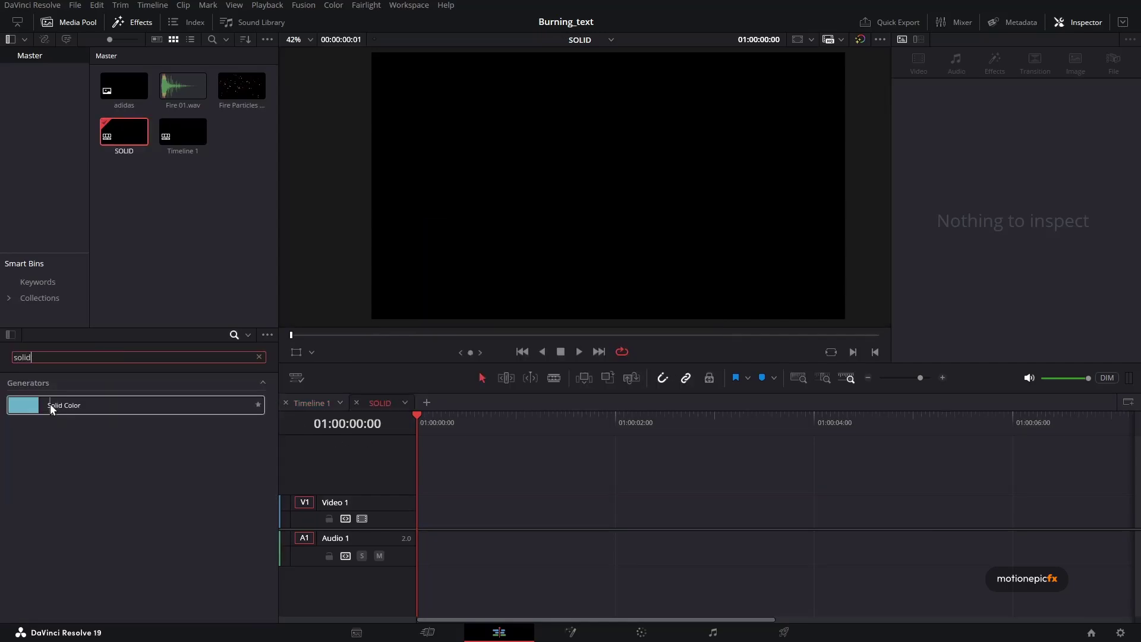
{"action": "left_click_drag", "start_coordinate": [52, 409], "coordinate": [422, 518]}
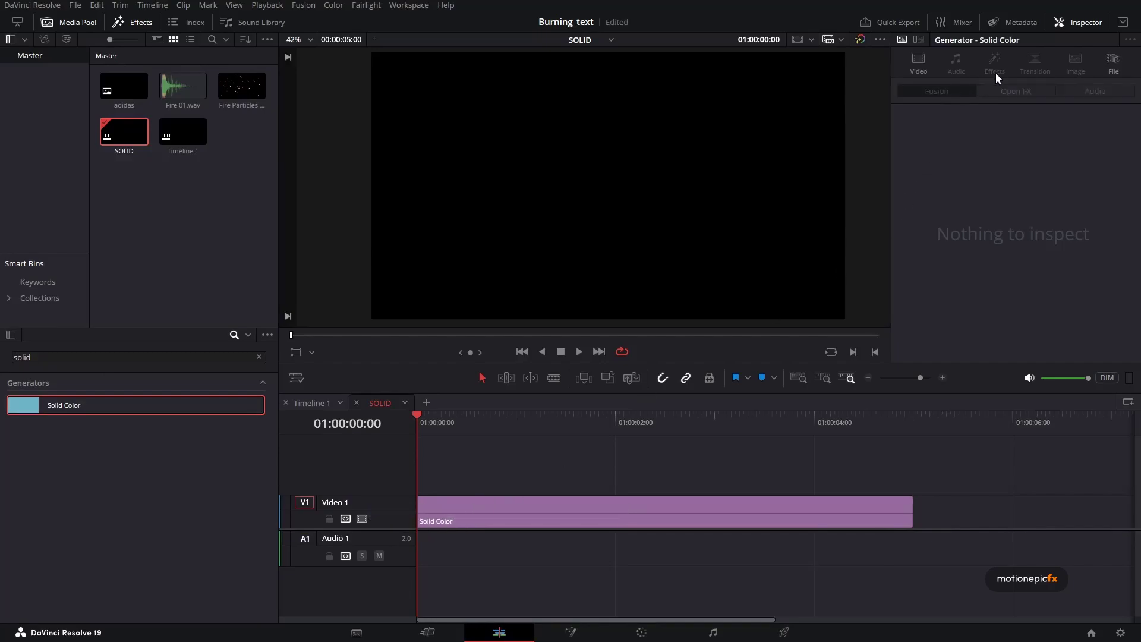
{"action": "left_click", "coordinate": [983, 132]}
{"action": "left_click", "coordinate": [589, 241]}
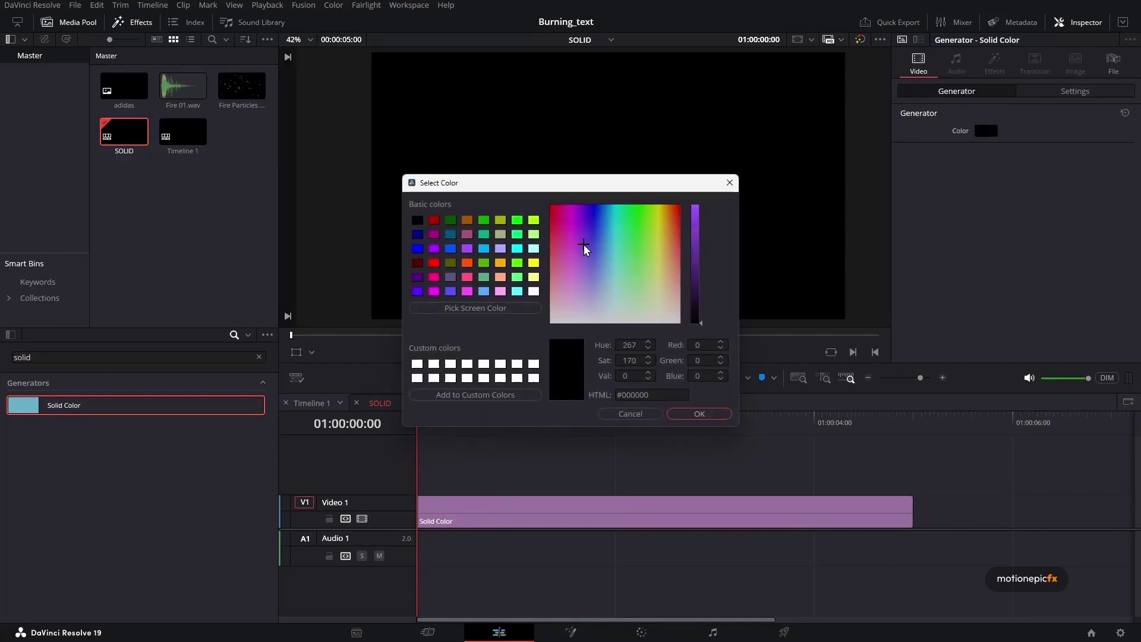
{"action": "left_click_drag", "start_coordinate": [694, 222], "coordinate": [700, 213]}
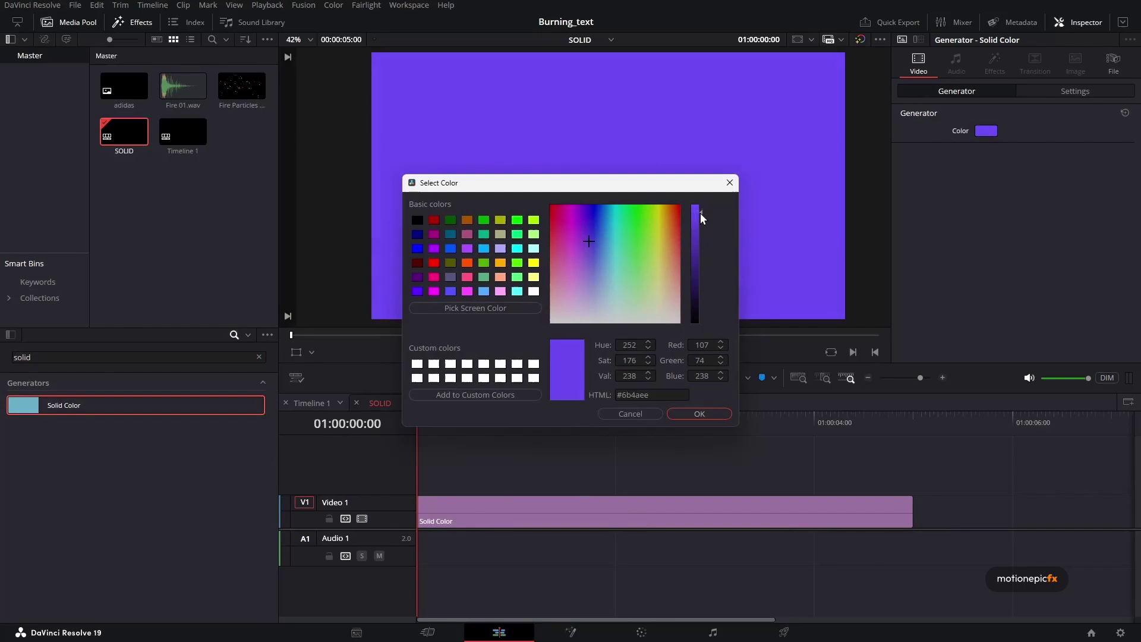
{"action": "left_click", "coordinate": [697, 322]}
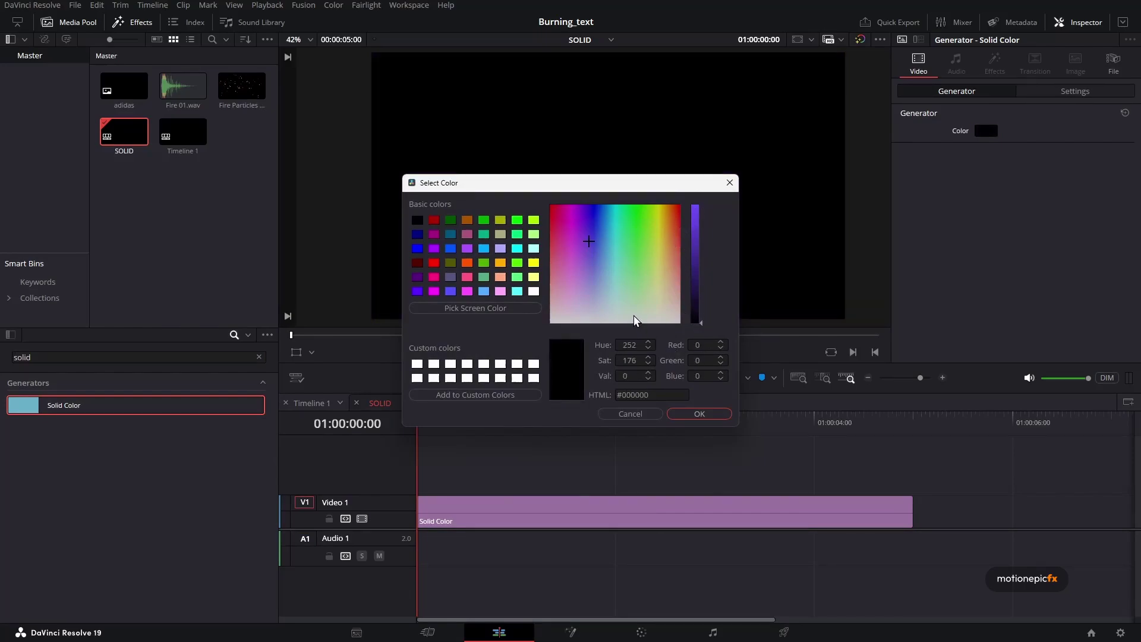
{"action": "left_click", "coordinate": [699, 414]}
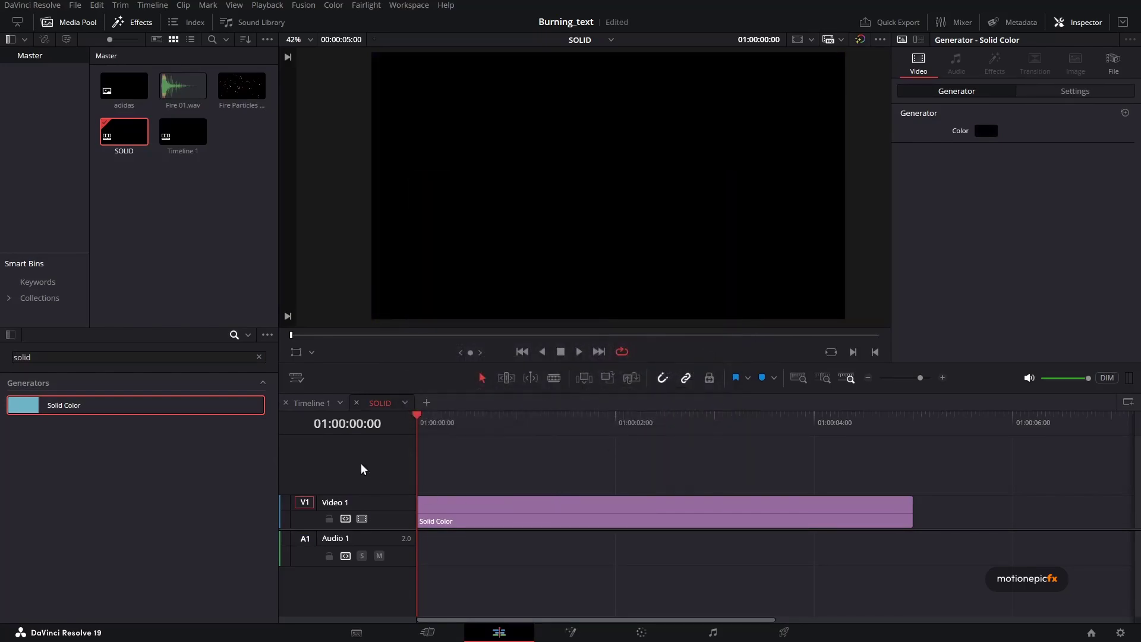
Create a timeline named 'tran' and drop the SOLID timeline onto its Video 2 track.
{"action": "left_click", "coordinate": [312, 403]}
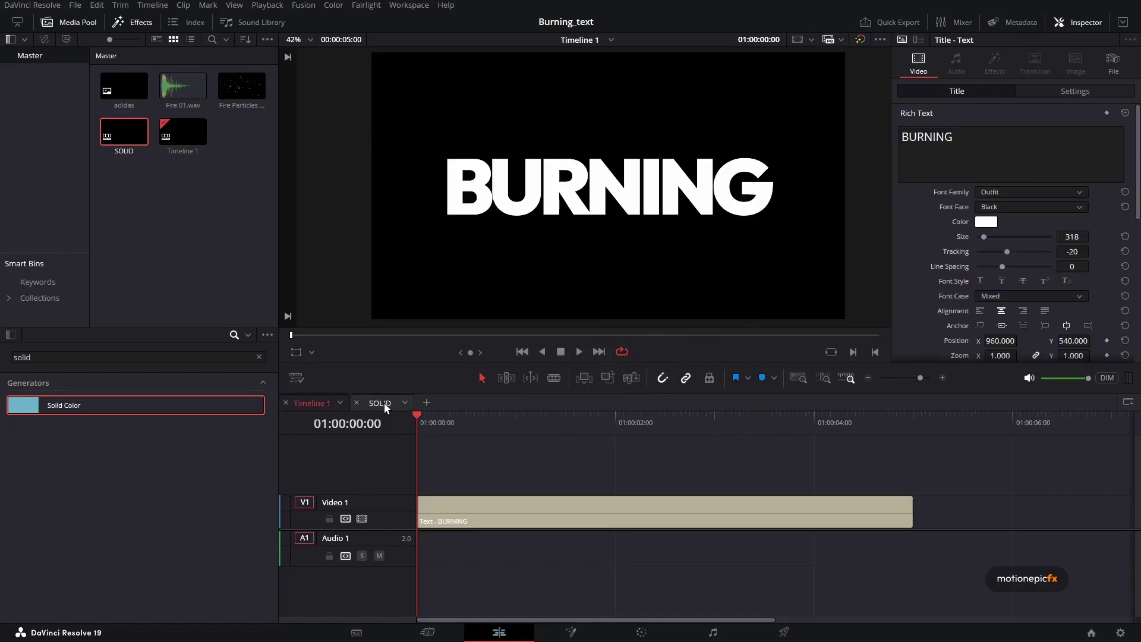
{"action": "right_click", "coordinate": [181, 197]}
{"action": "mouse_move", "coordinate": [229, 207]}
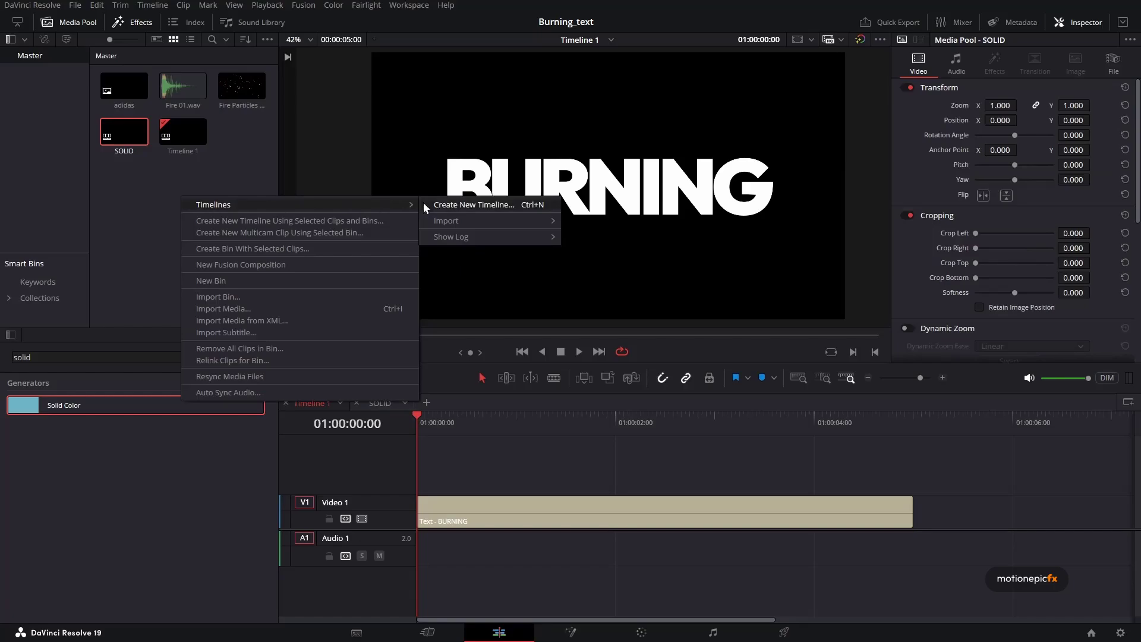
{"action": "left_click", "coordinate": [452, 205]}
{"action": "type", "text": "tran"}
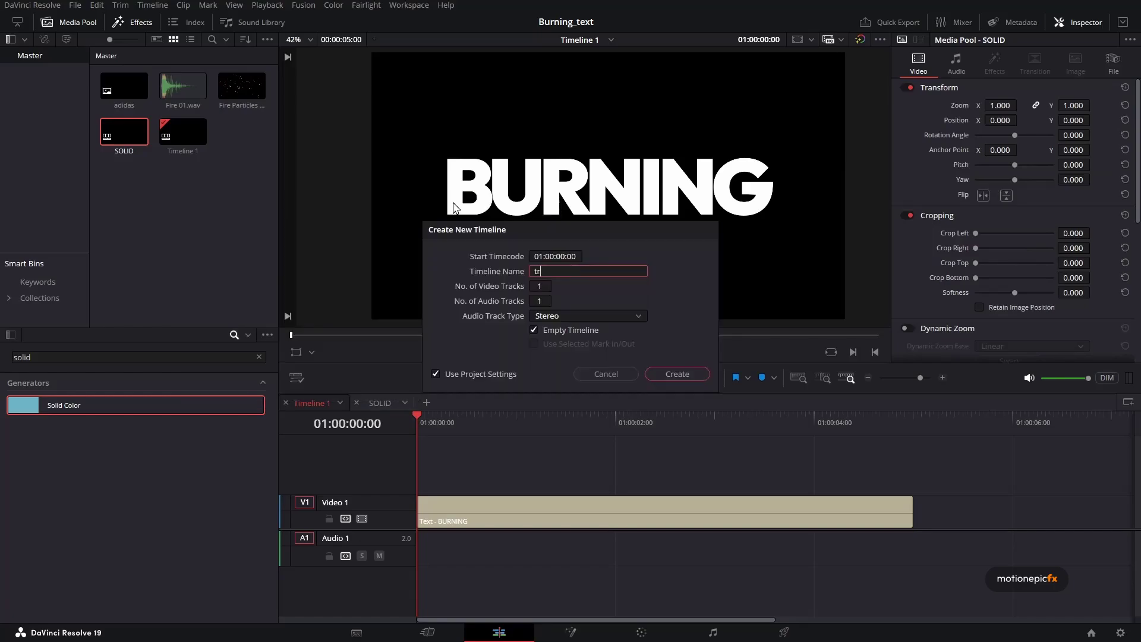
{"action": "left_click", "coordinate": [677, 374]}
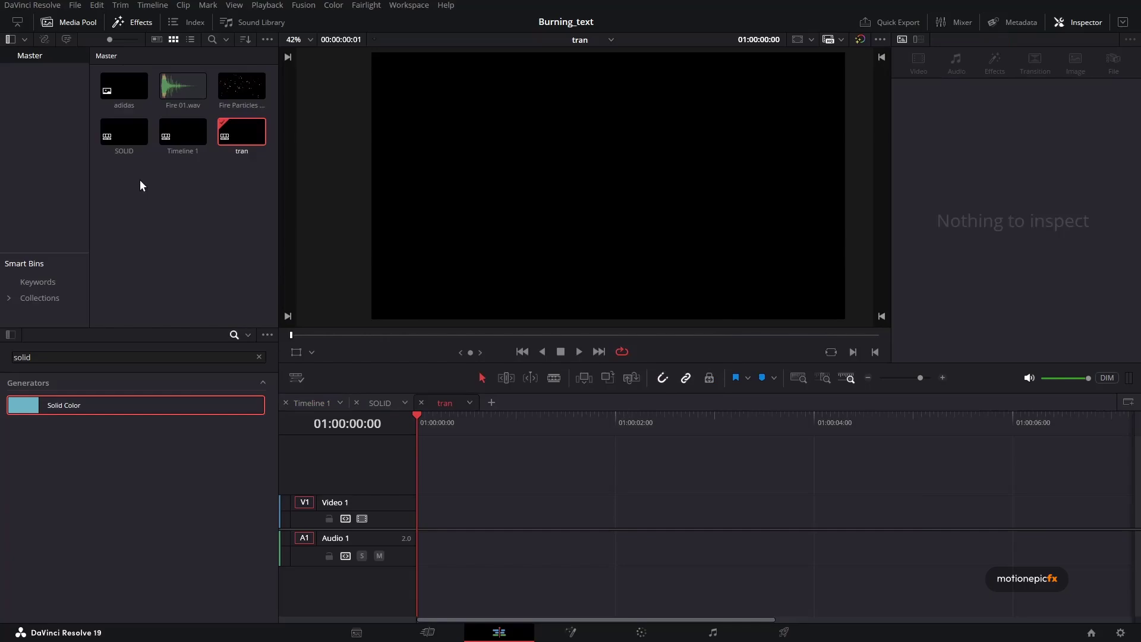
{"action": "left_click_drag", "start_coordinate": [127, 130], "coordinate": [125, 191]}
{"action": "left_click_drag", "start_coordinate": [134, 291], "coordinate": [423, 488]}
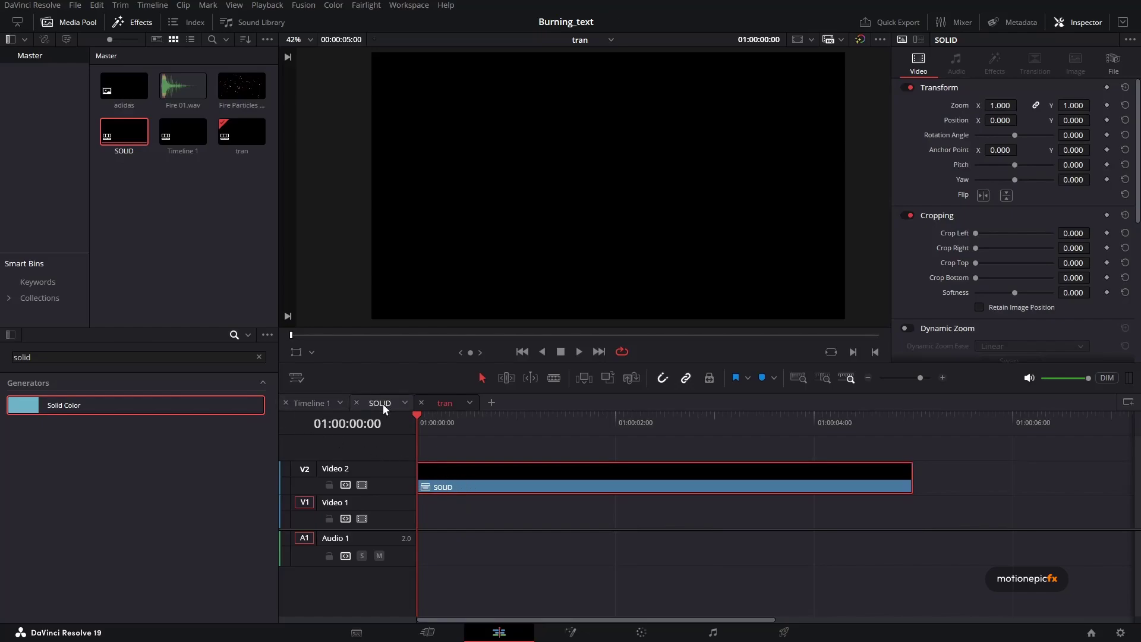
Copy the BURNING title from Timeline 1 and paste it onto Video 1 of tran.
{"action": "left_click", "coordinate": [316, 403]}
{"action": "left_click", "coordinate": [458, 521]}
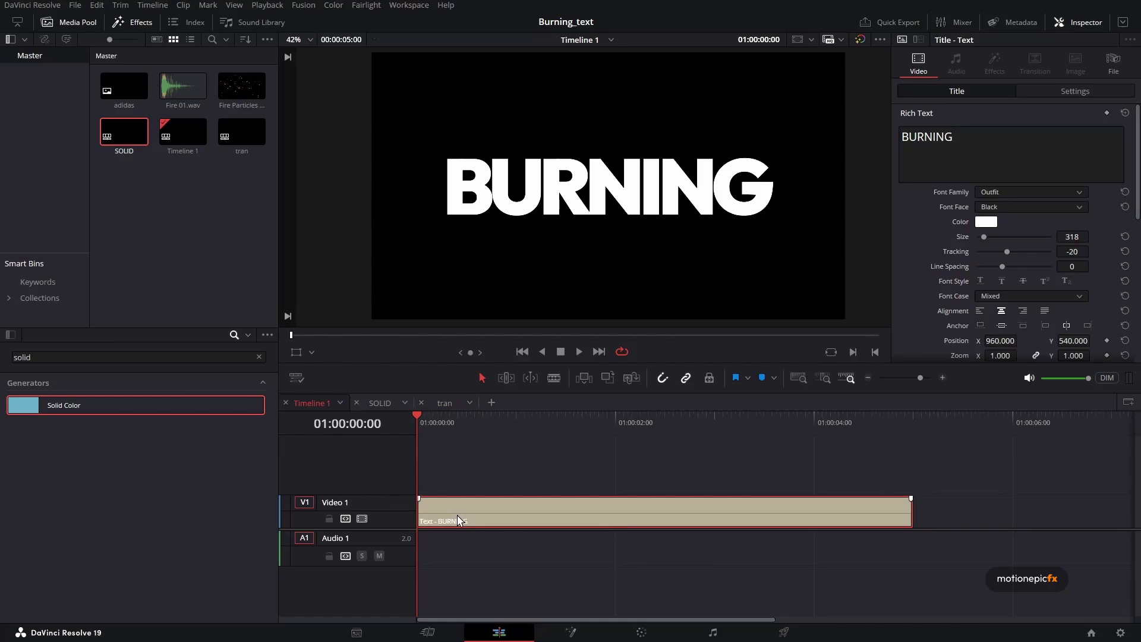
{"action": "left_click", "coordinate": [443, 404]}
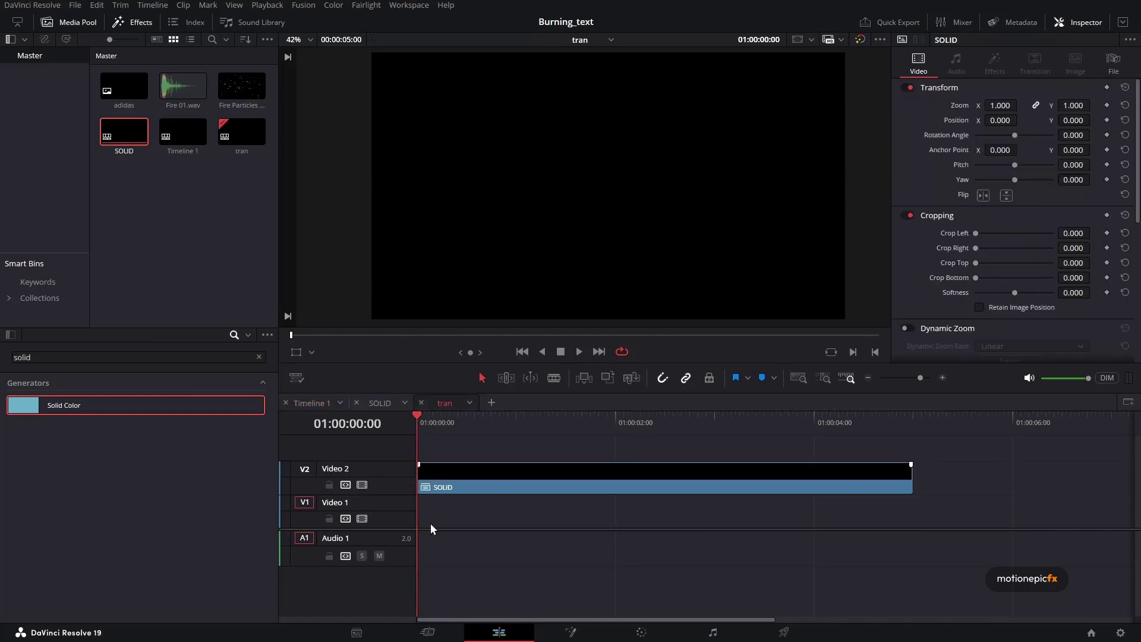
{"action": "key", "text": "ctrl+v"}
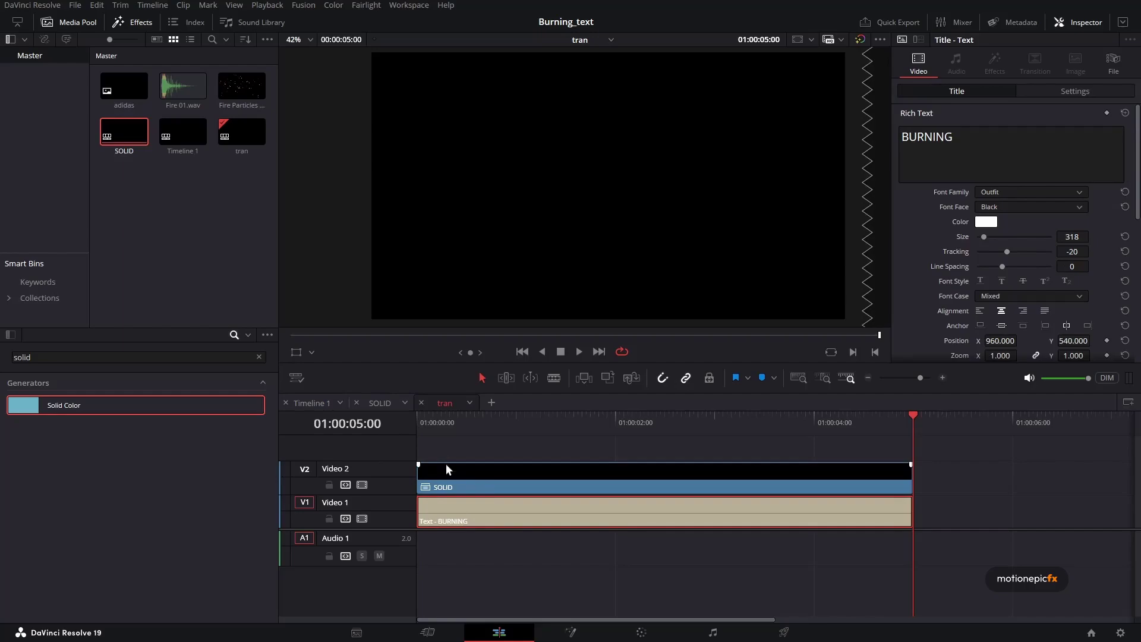
At one second, hide and re-show Video 2 to check the title beneath SOLID.
{"action": "left_click_drag", "start_coordinate": [470, 422], "coordinate": [516, 427]}
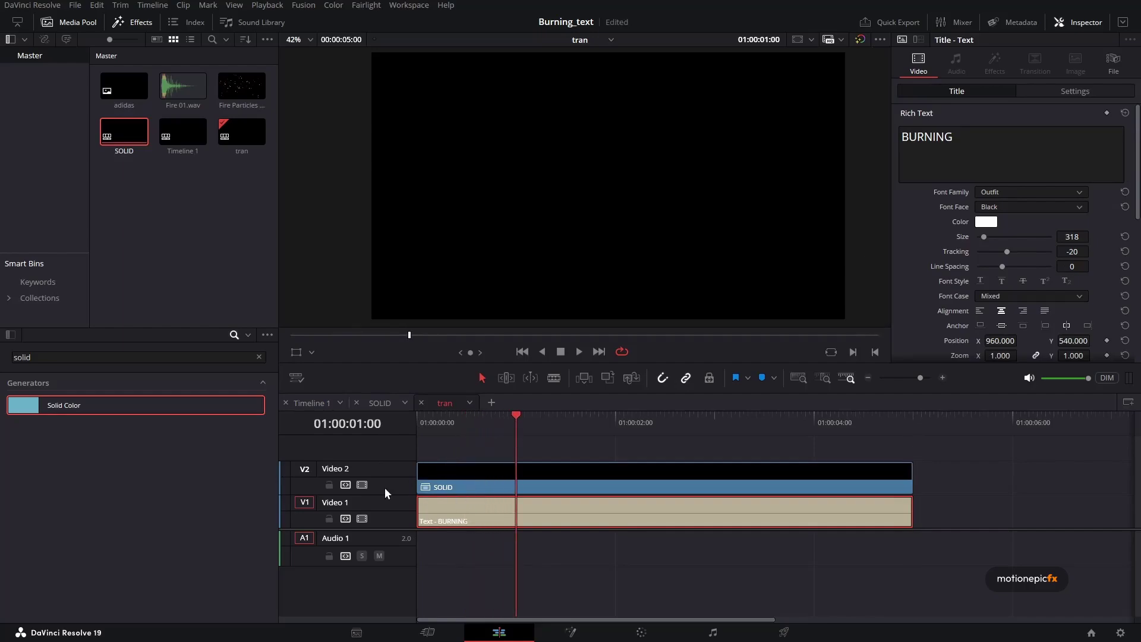
{"action": "left_click", "coordinate": [362, 485]}
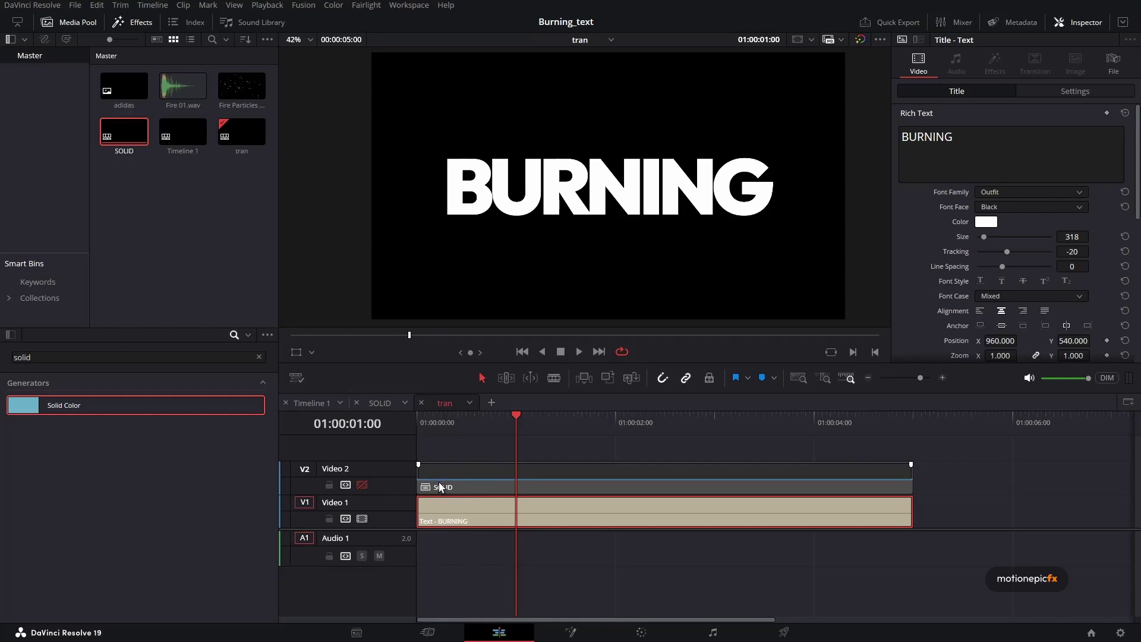
{"action": "left_click", "coordinate": [361, 484]}
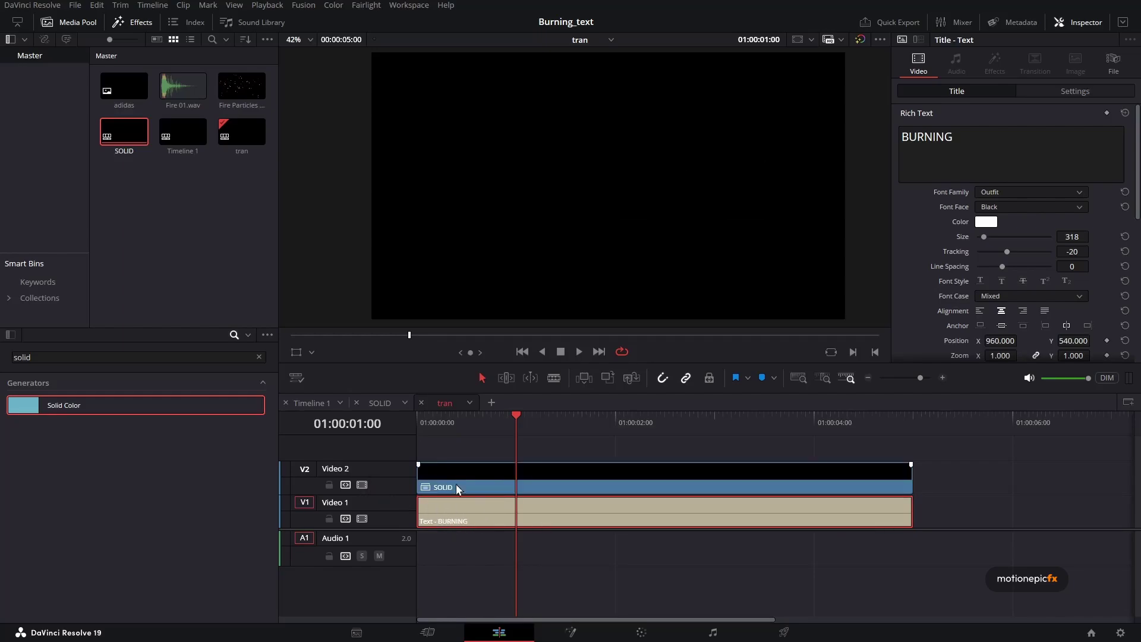
{"action": "left_click", "coordinate": [494, 482]}
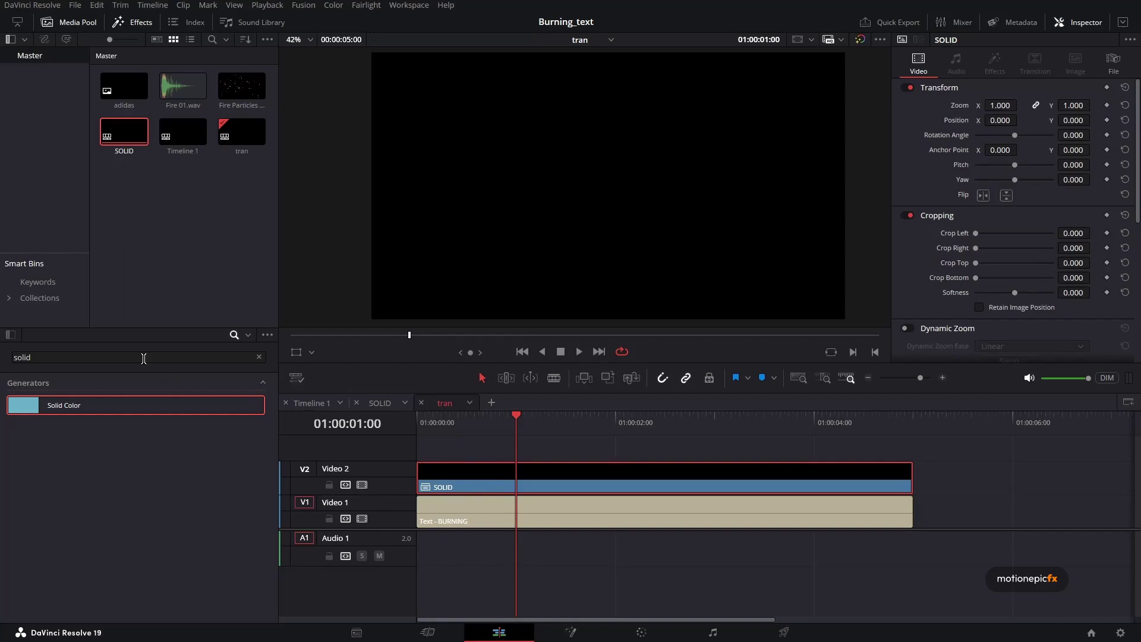
Apply the Noise Distortion effect to the SOLID clip.
{"action": "double_click", "coordinate": [112, 357]}
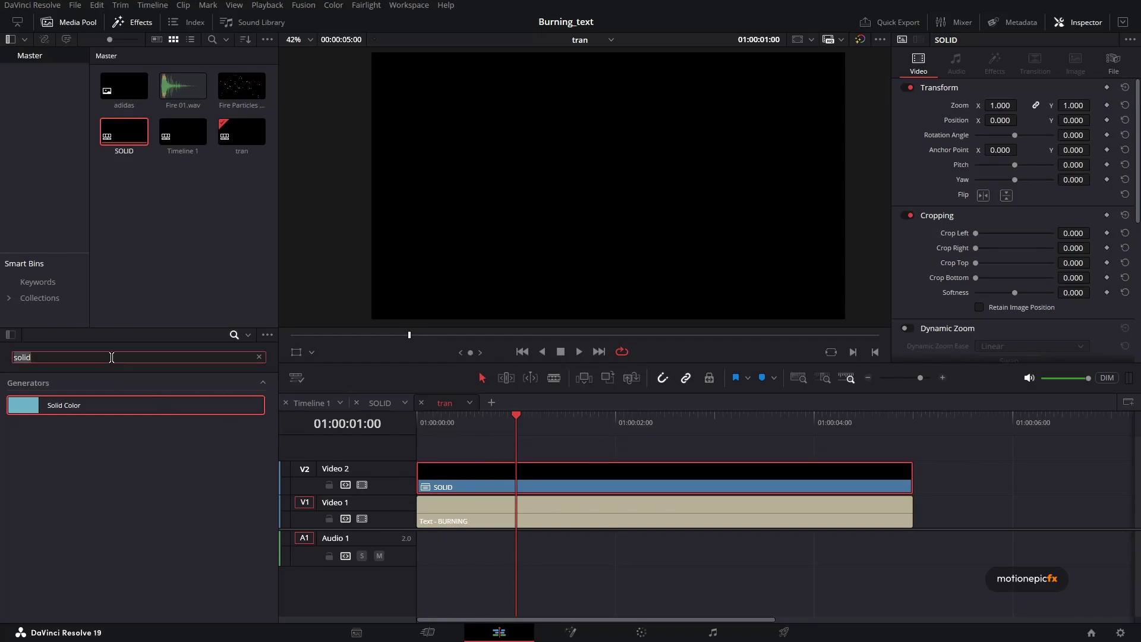
{"action": "type", "text": "noise"}
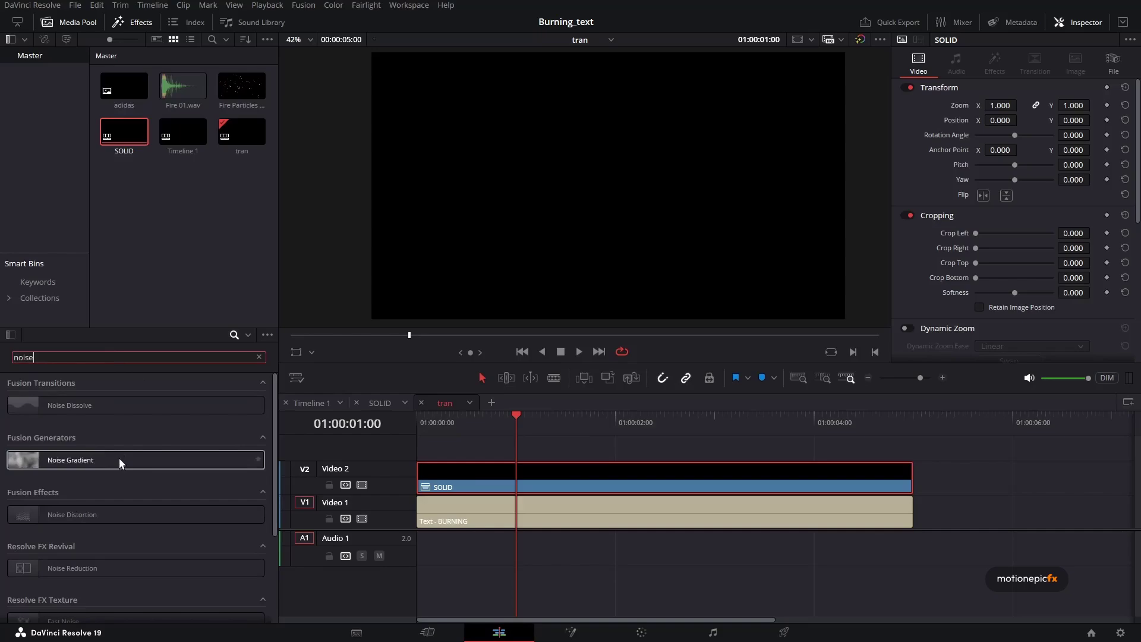
{"action": "left_click_drag", "start_coordinate": [85, 517], "coordinate": [459, 487]}
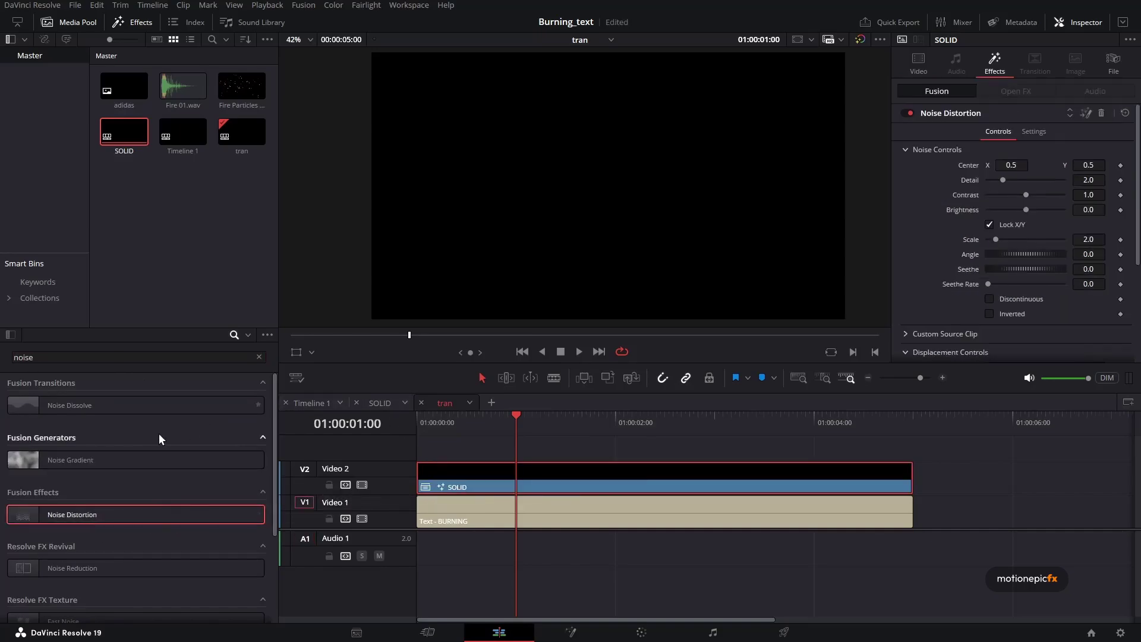
Add Shape Circle to SOLID and move it above Noise Distortion in the stack.
{"action": "double_click", "coordinate": [63, 357]}
{"action": "type", "text": "shap"}
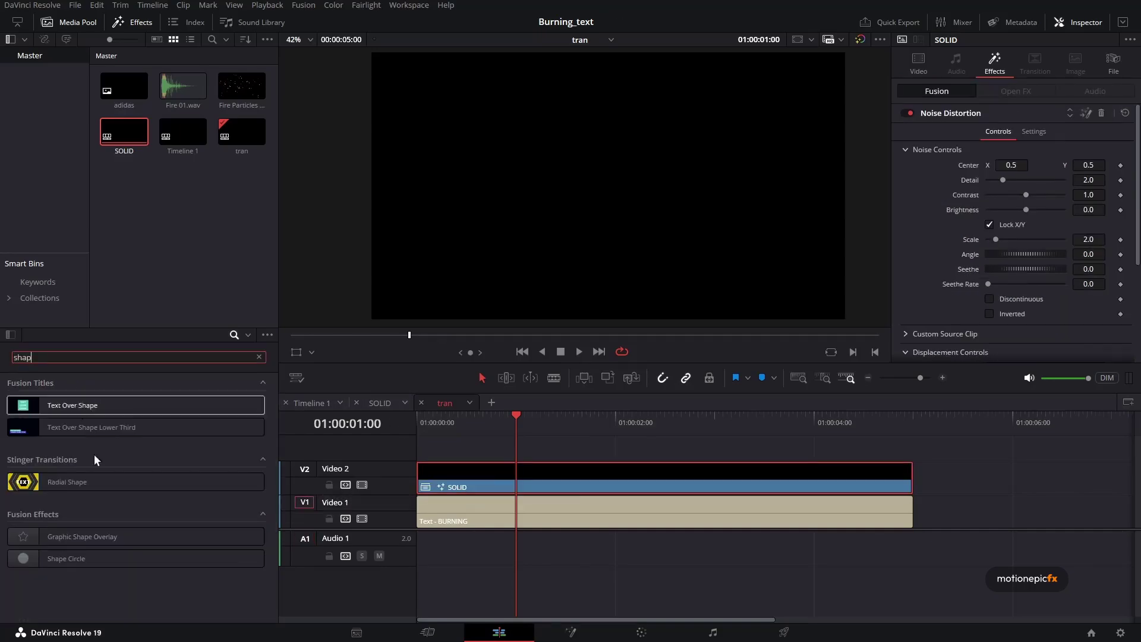
{"action": "left_click_drag", "start_coordinate": [70, 562], "coordinate": [509, 481]}
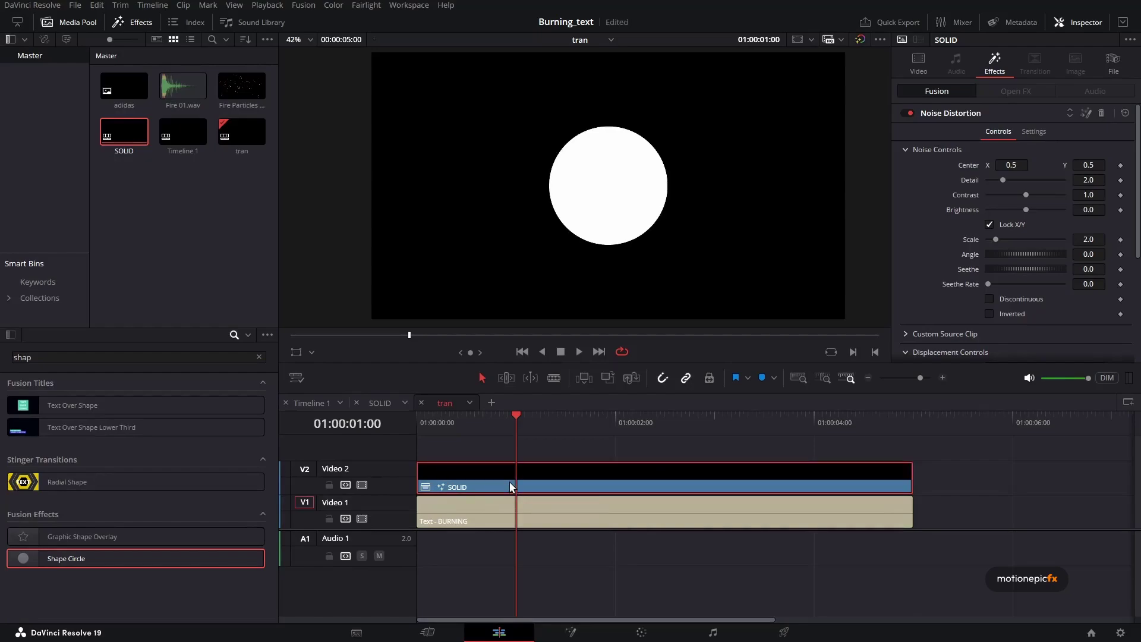
{"action": "left_click", "coordinate": [950, 108]}
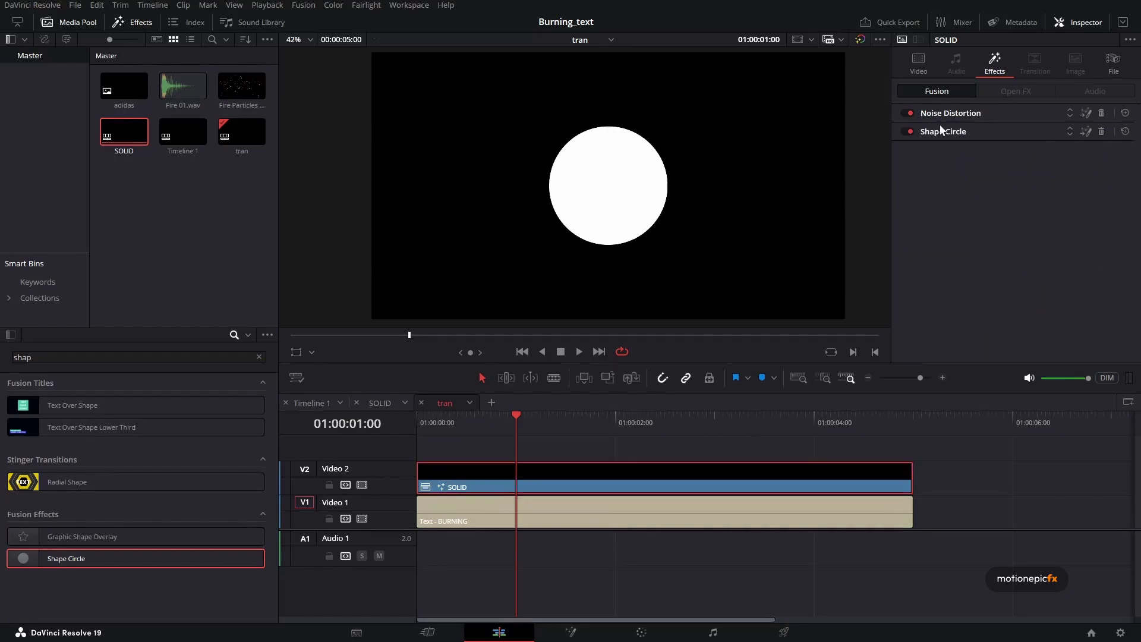
{"action": "left_click", "coordinate": [1070, 128]}
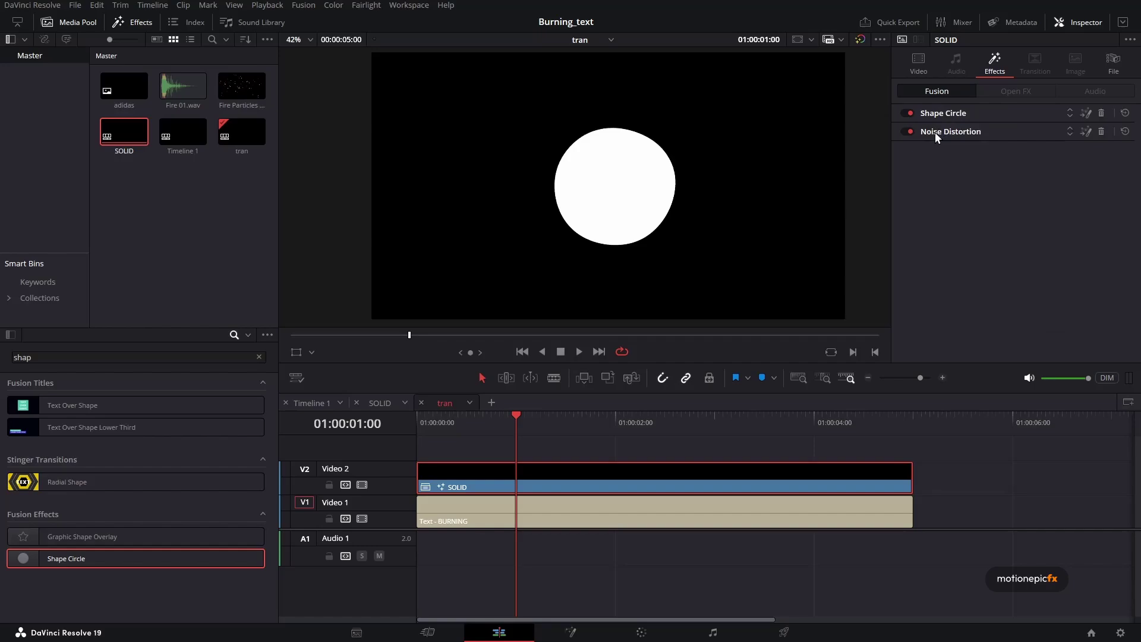
{"action": "left_click", "coordinate": [950, 132]}
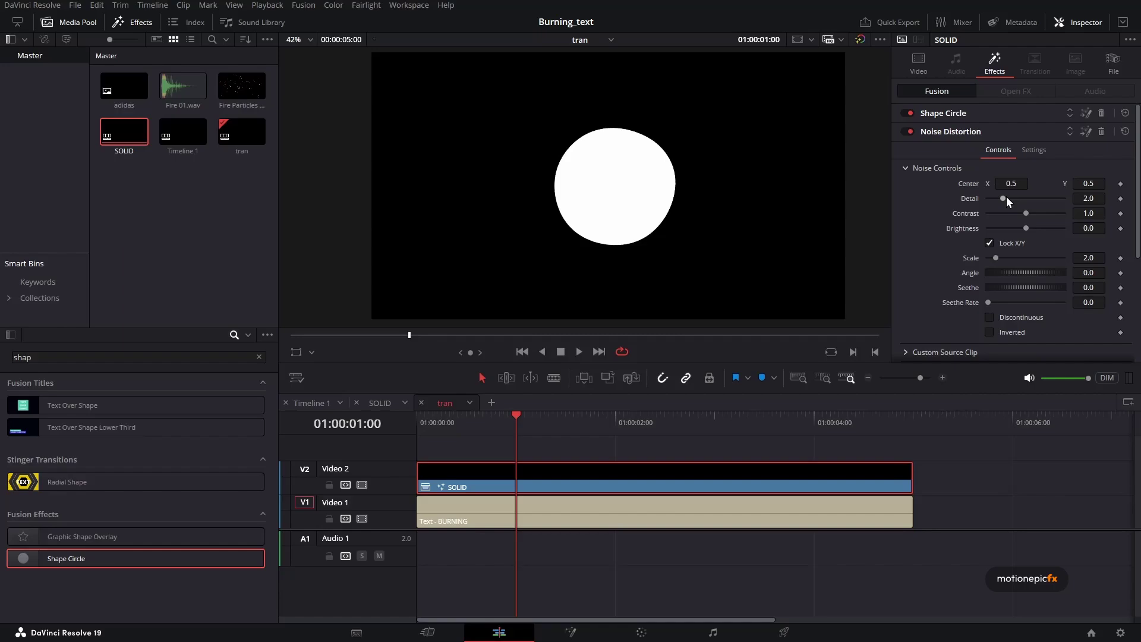
Set Noise Distortion Detail to 10, Scale to 20 and Seethe Rate to 0.11.
{"action": "left_click_drag", "start_coordinate": [1005, 198], "coordinate": [1064, 199]}
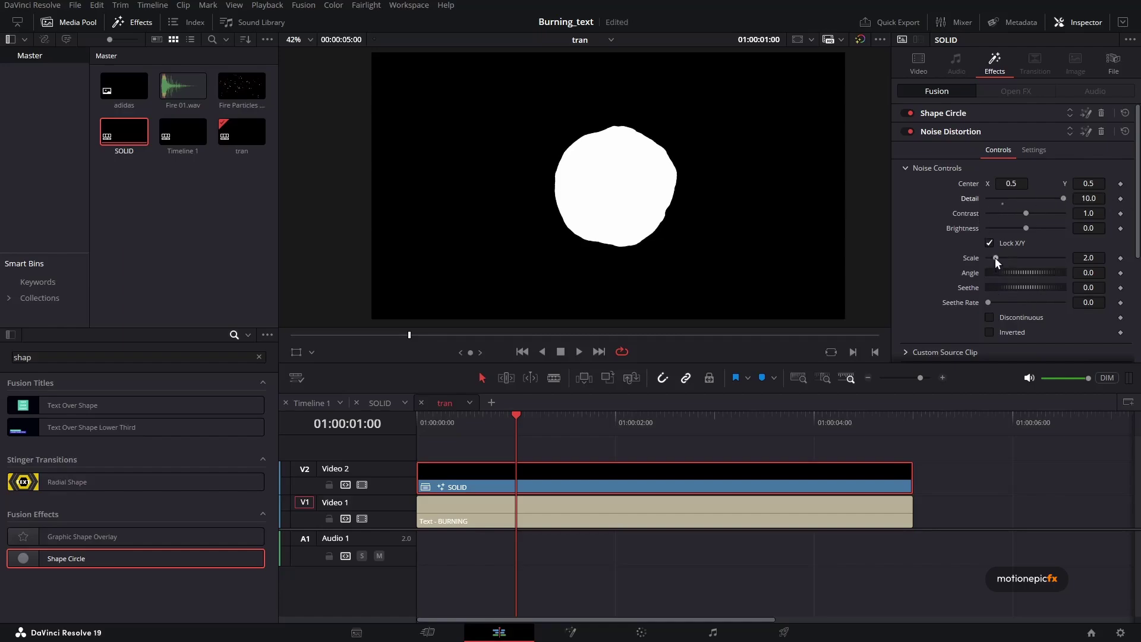
{"action": "left_click_drag", "start_coordinate": [996, 260], "coordinate": [1064, 261]}
{"action": "scroll", "coordinate": [960, 317], "scroll_direction": "down", "scroll_amount": 1}
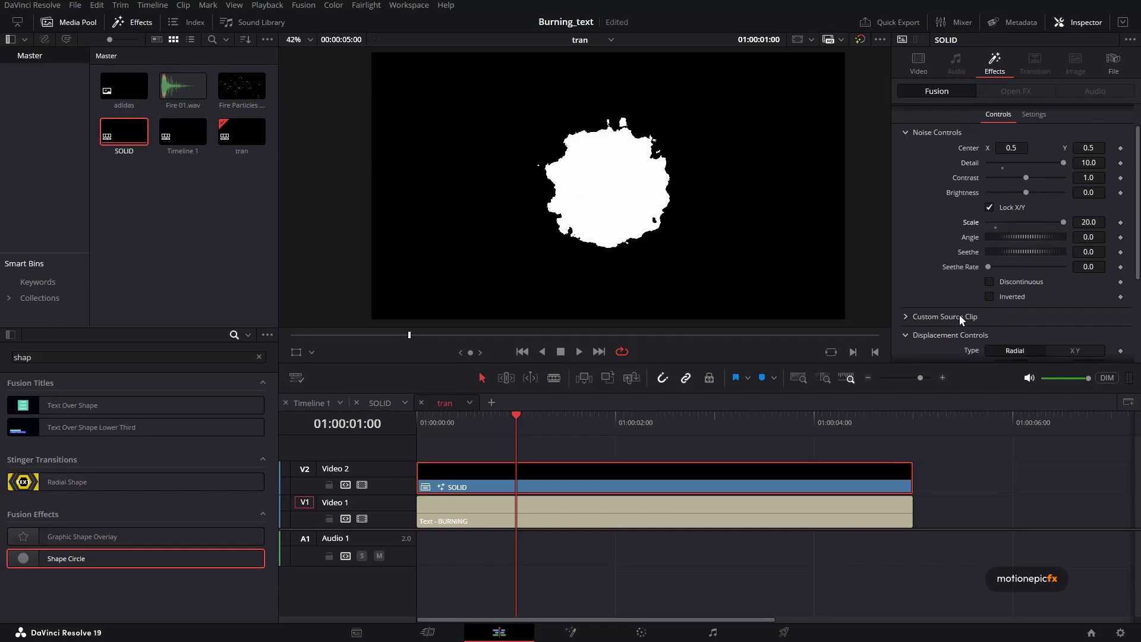
{"action": "left_click_drag", "start_coordinate": [988, 269], "coordinate": [997, 269]}
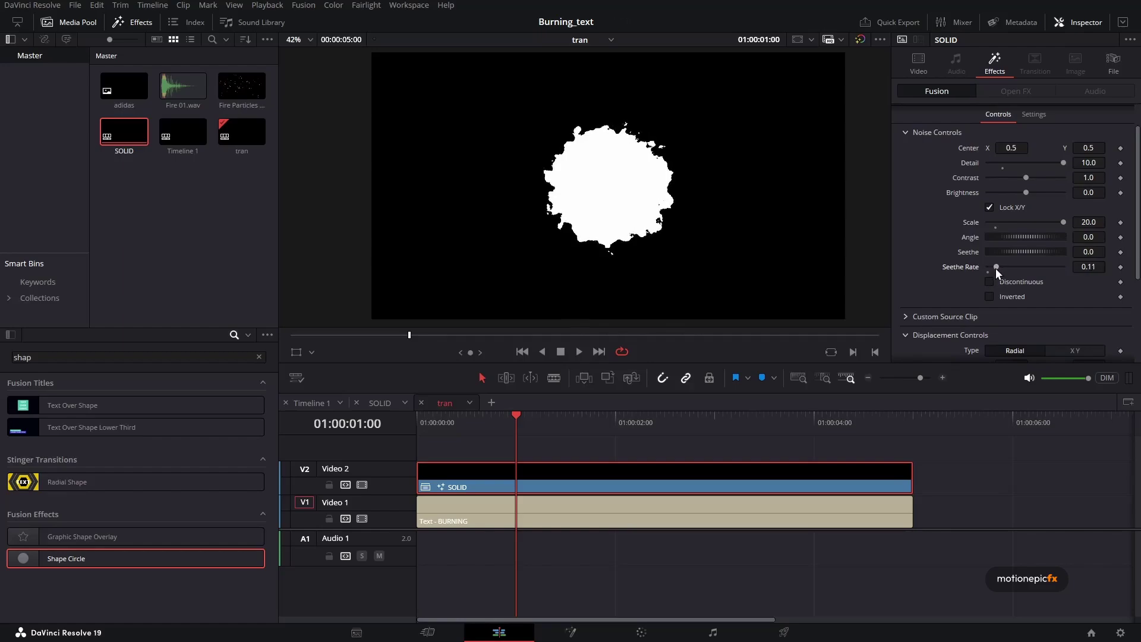
Play the timeline from the start to preview the shifting noise.
{"action": "key", "text": "Home"}
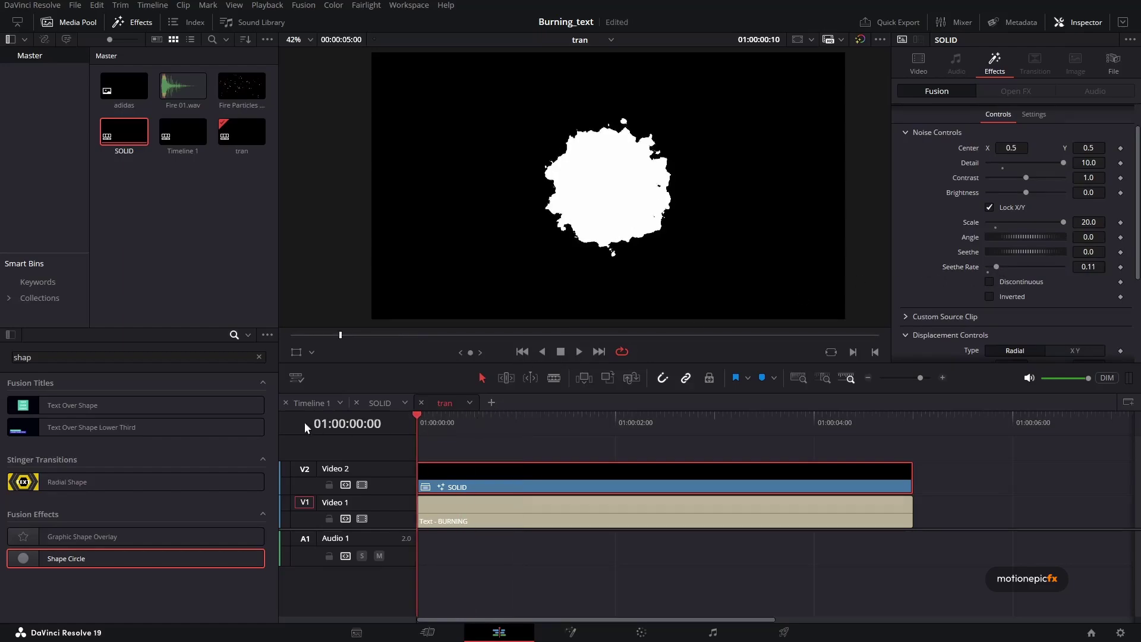
{"action": "key", "text": "space"}
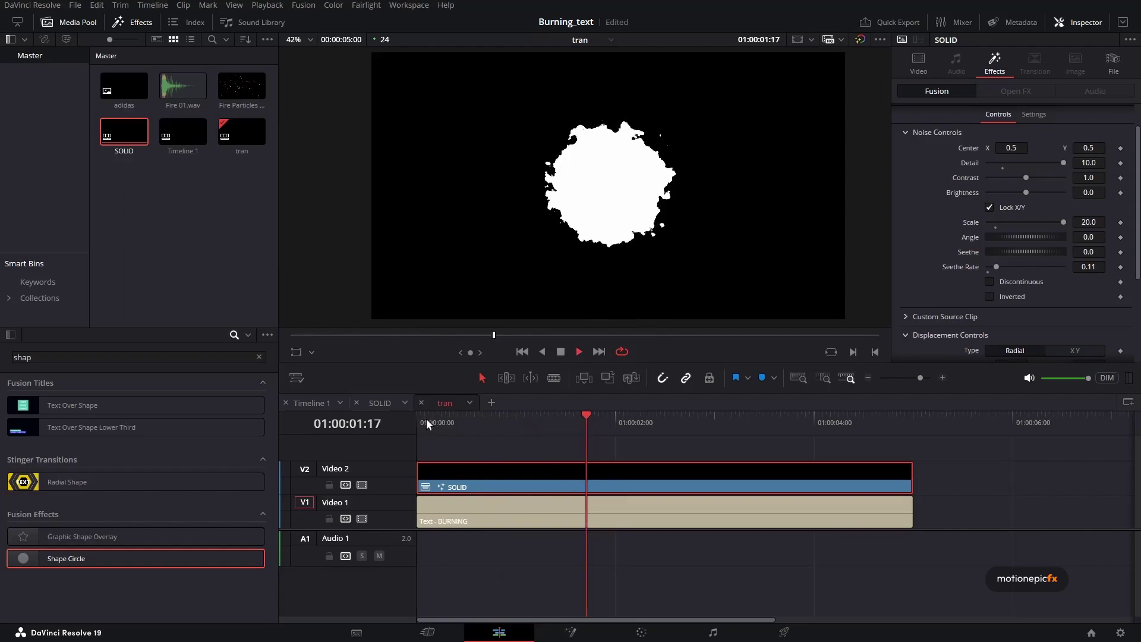
{"action": "left_click", "coordinate": [443, 422]}
{"action": "key", "text": "Home"}
{"action": "scroll", "coordinate": [975, 150], "scroll_direction": "up", "scroll_amount": 2}
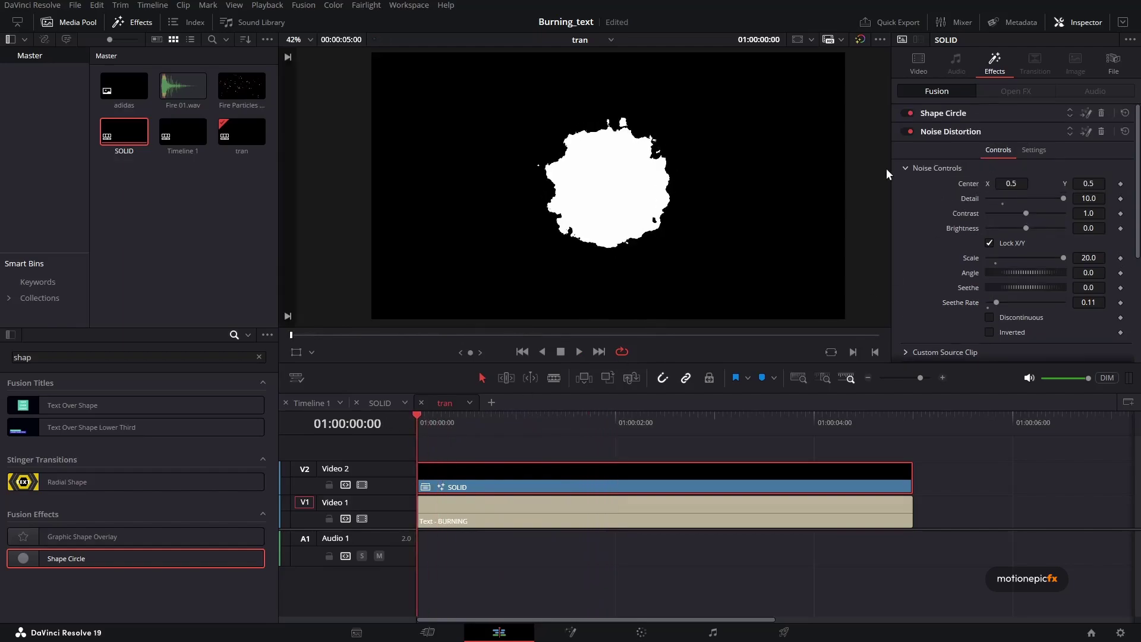
Keyframe Shape Circle Size from 0.0 at the start to 4.843 at three seconds.
{"action": "left_click", "coordinate": [908, 168]}
{"action": "left_click", "coordinate": [937, 132]}
{"action": "left_click", "coordinate": [949, 112]}
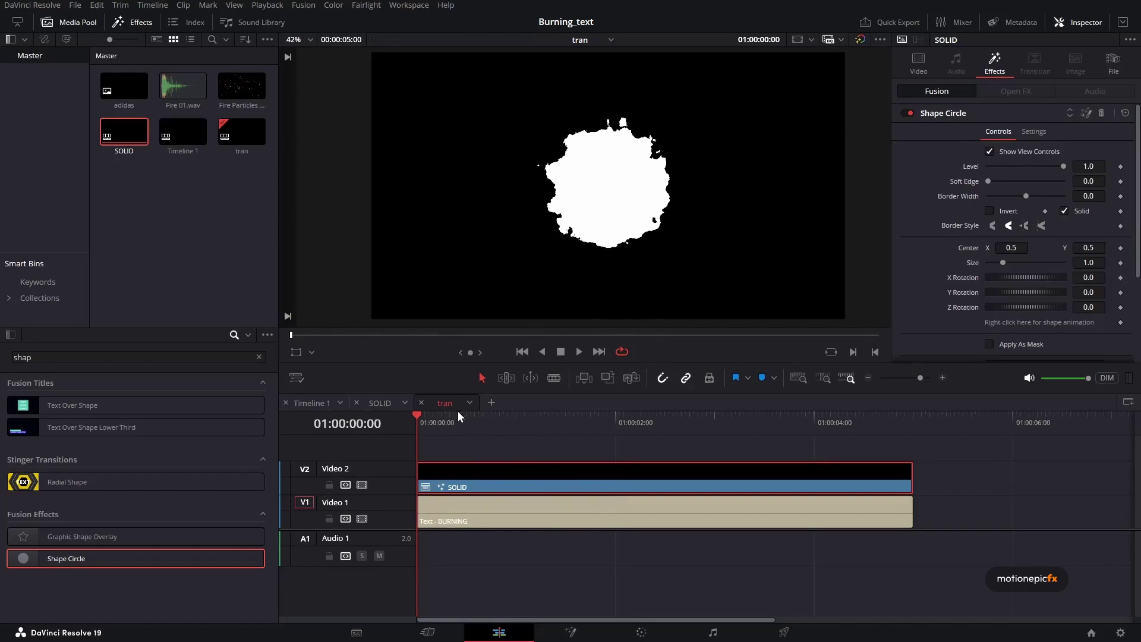
{"action": "left_click", "coordinate": [1121, 263]}
{"action": "left_click_drag", "start_coordinate": [1007, 262], "coordinate": [865, 265]}
{"action": "left_click_drag", "start_coordinate": [485, 418], "coordinate": [715, 430]}
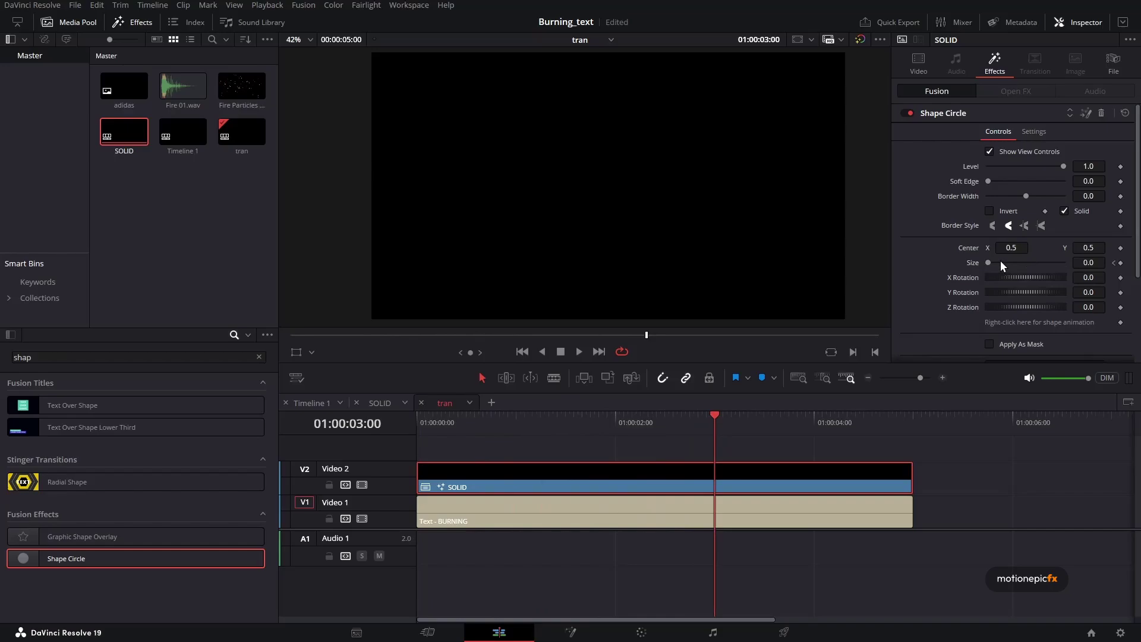
{"action": "left_click_drag", "start_coordinate": [1001, 260], "coordinate": [1064, 273]}
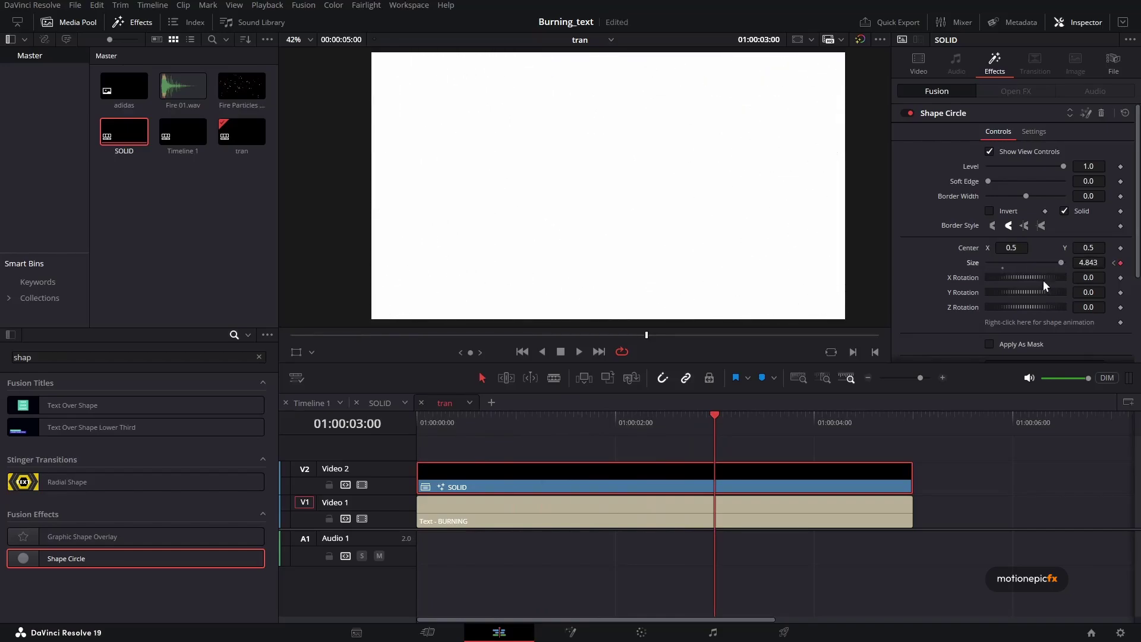
Play back the growing circle and scrub back near the start.
{"action": "key", "text": "Home"}
{"action": "key", "text": "space"}
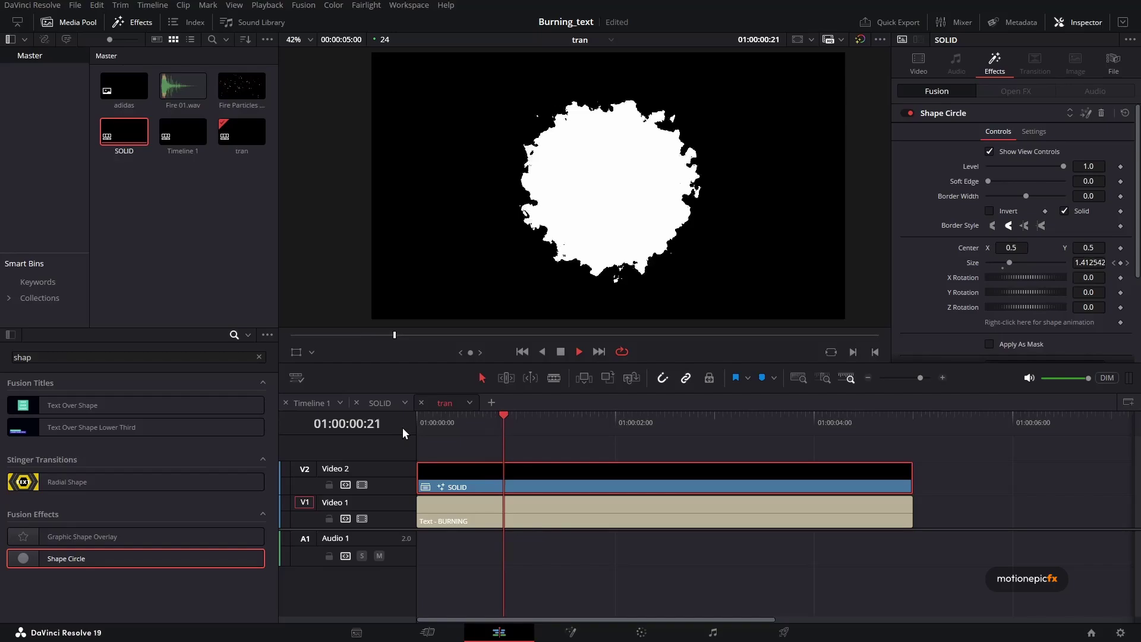
{"action": "left_click_drag", "start_coordinate": [493, 427], "coordinate": [458, 426]}
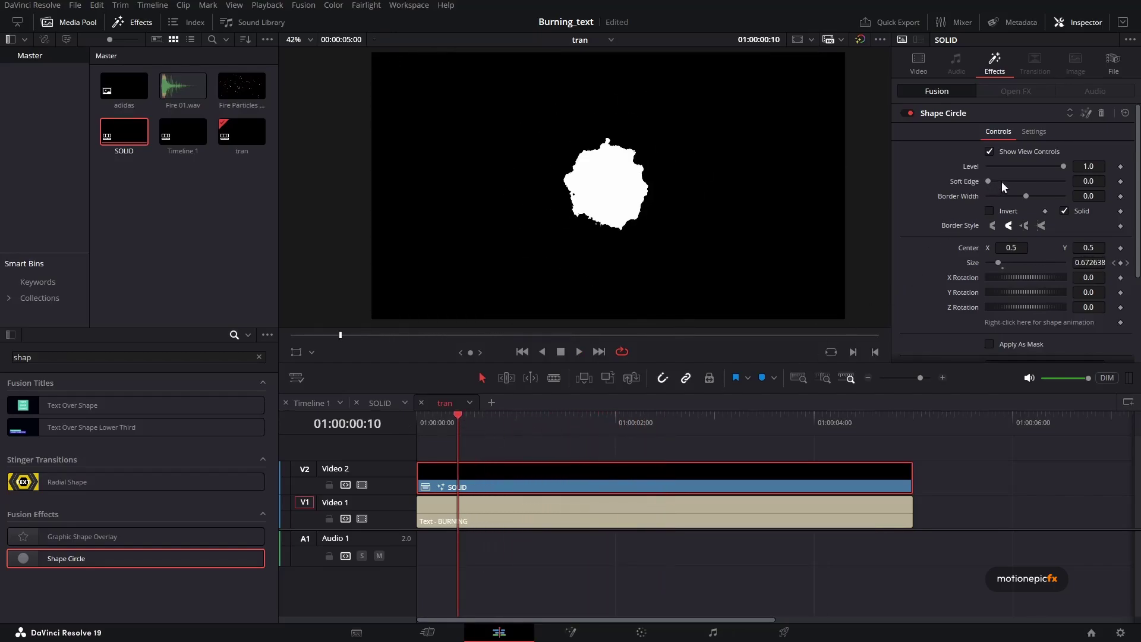
Set Soft Edge to 0.0205 and toggle the SOLID track off and on at frame 14.
{"action": "left_click_drag", "start_coordinate": [990, 183], "coordinate": [1001, 184]}
{"action": "key", "text": "Left"}
{"action": "key", "text": "Left"}
{"action": "key", "text": "Left"}
{"action": "key", "text": "Left"}
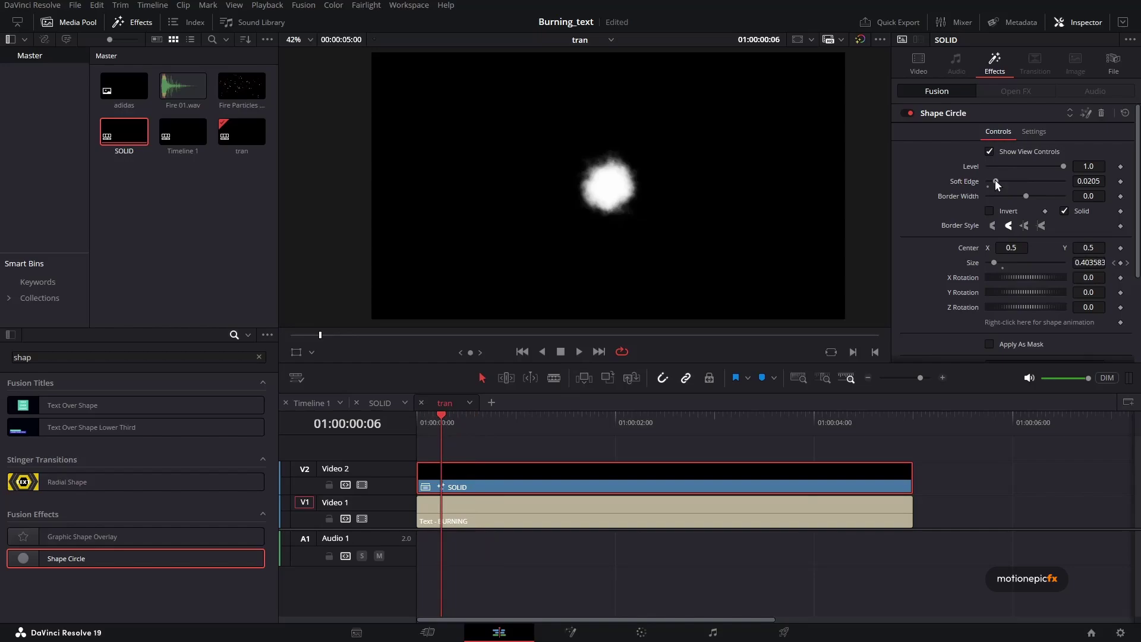
{"action": "left_click", "coordinate": [476, 433]}
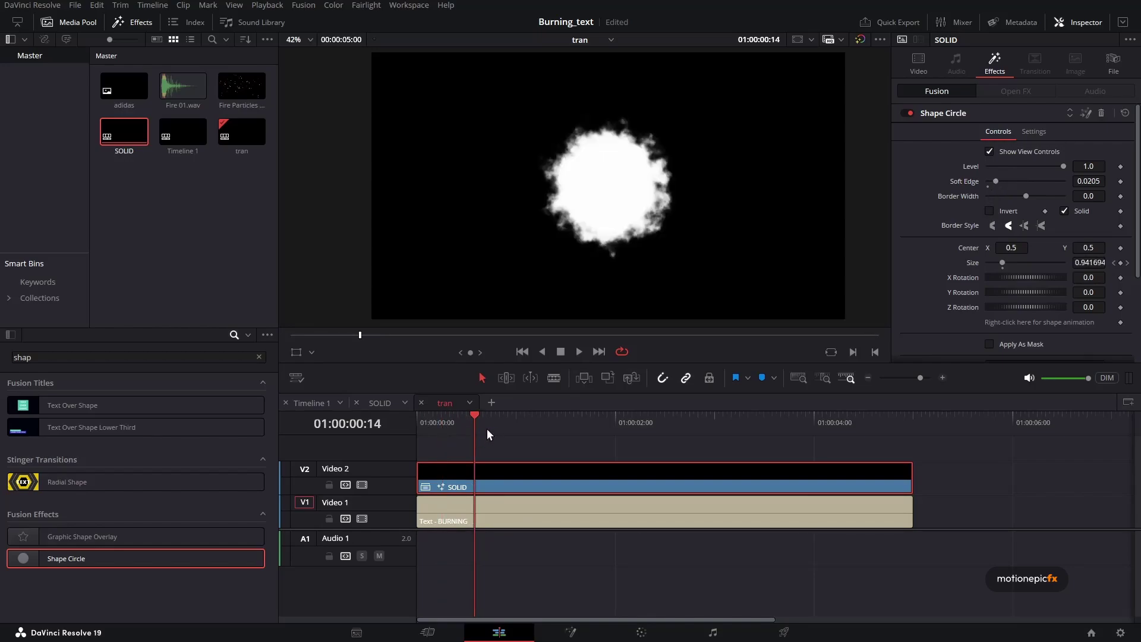
{"action": "left_click", "coordinate": [362, 484]}
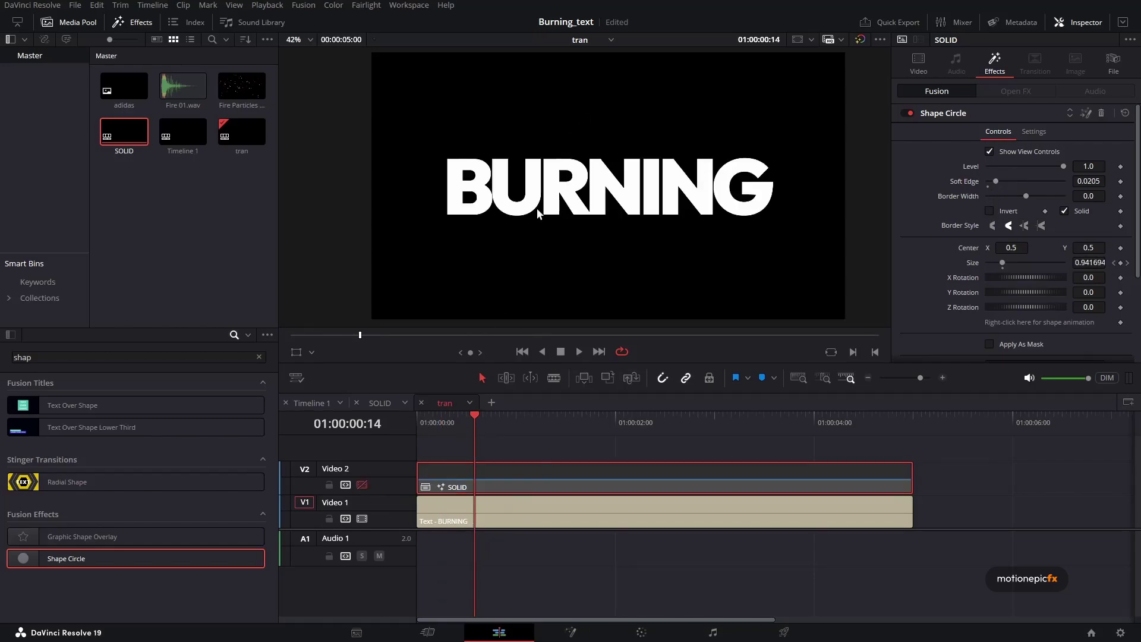
{"action": "left_click", "coordinate": [359, 484]}
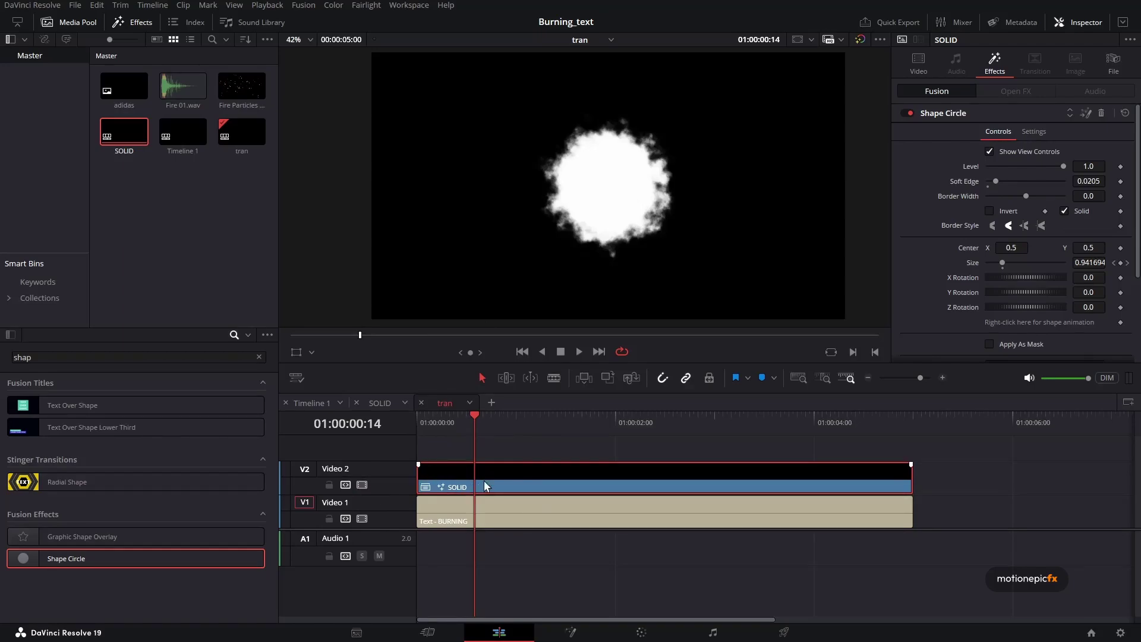
Set the SOLID clip's Composite Mode to Foreground.
{"action": "left_click", "coordinate": [918, 62]}
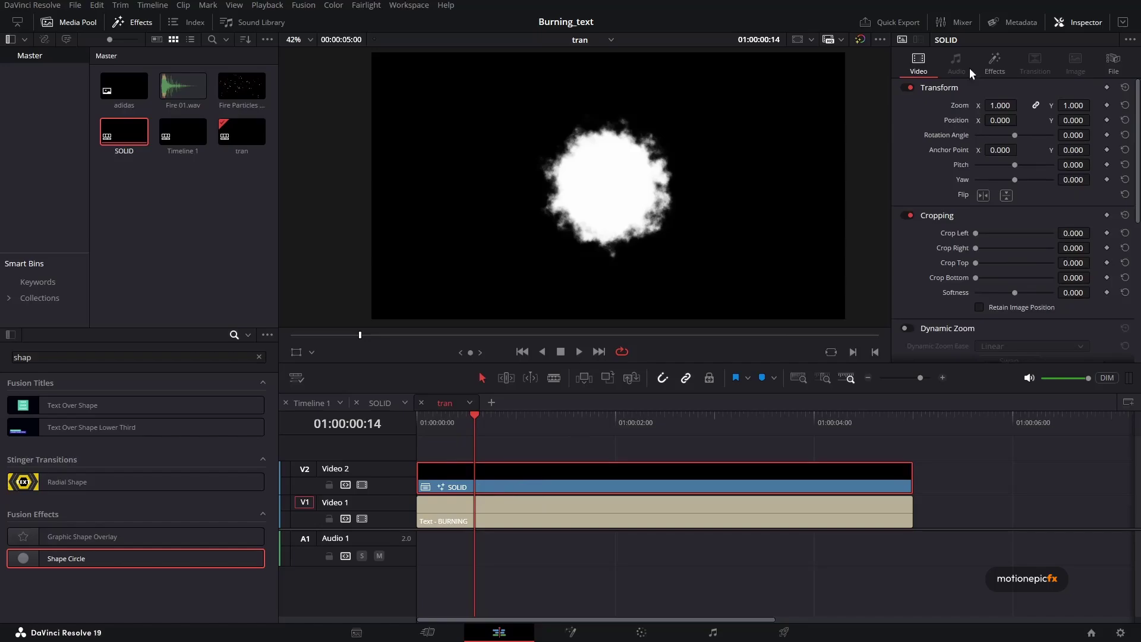
{"action": "scroll", "coordinate": [925, 270], "scroll_direction": "down", "scroll_amount": 5}
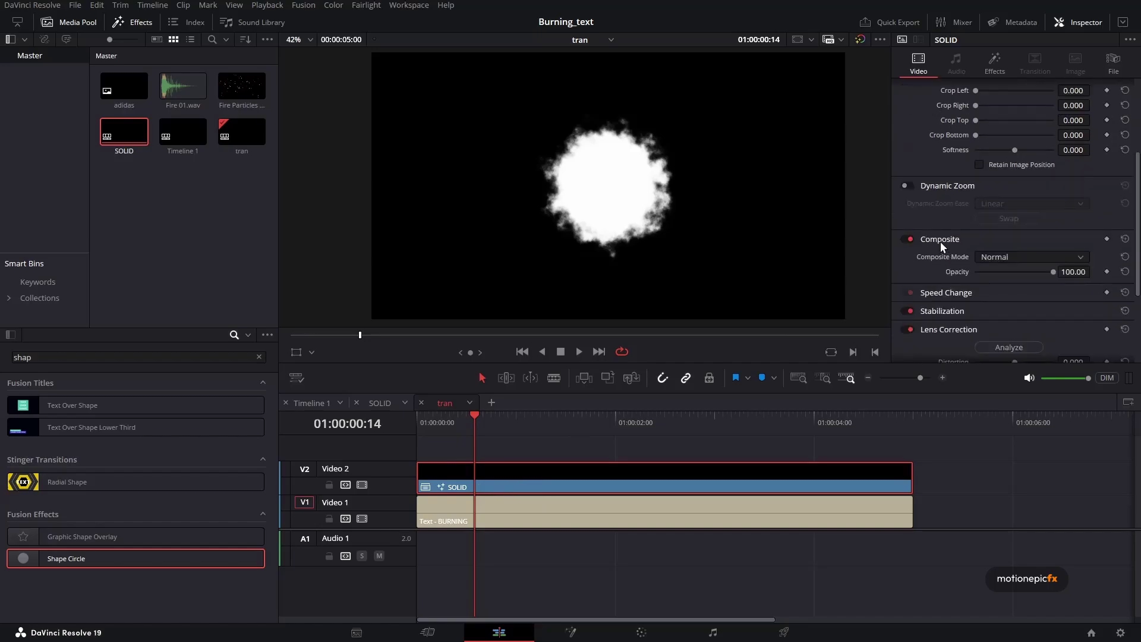
{"action": "left_click", "coordinate": [1007, 259]}
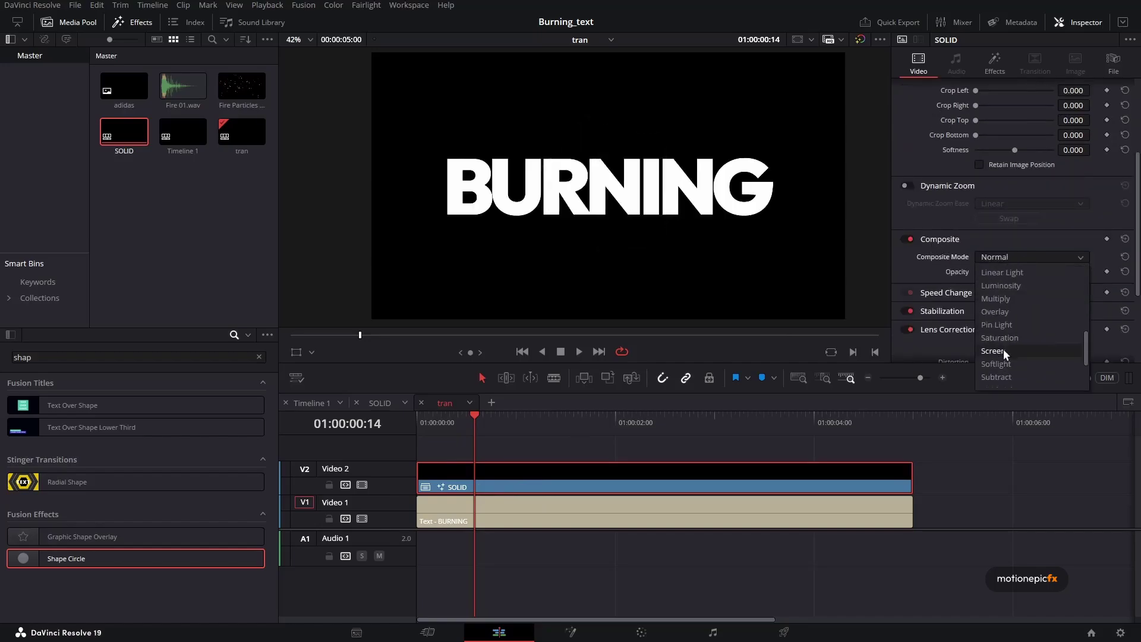
{"action": "left_click", "coordinate": [997, 327]}
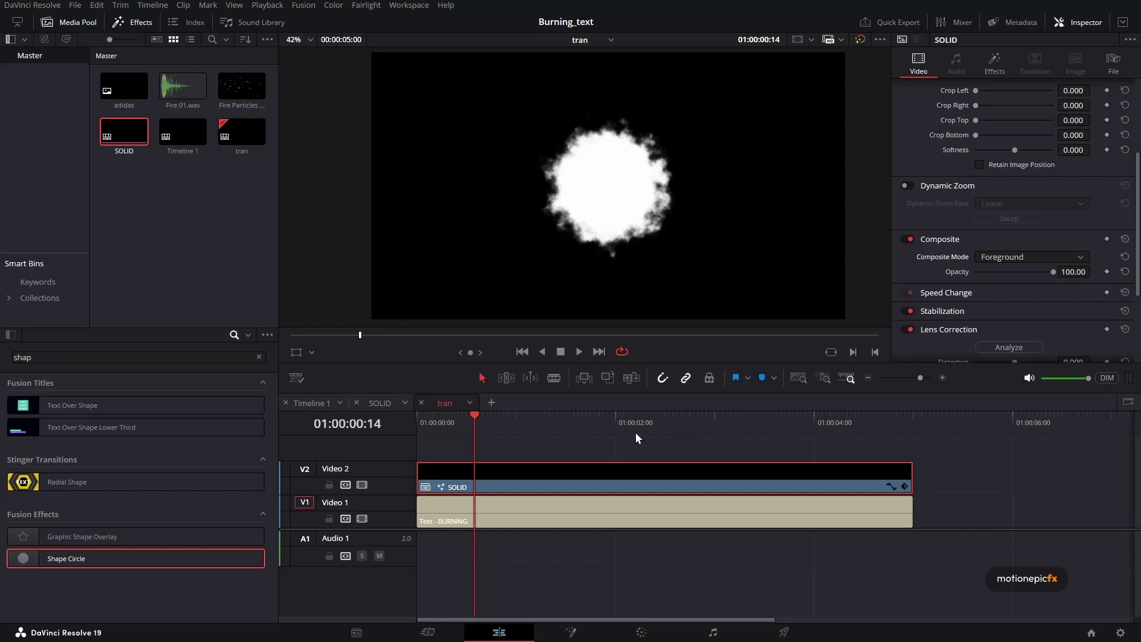
Set the BURNING title's Composite Mode to Alpha and scrub back to check the reveal.
{"action": "left_click", "coordinate": [488, 518]}
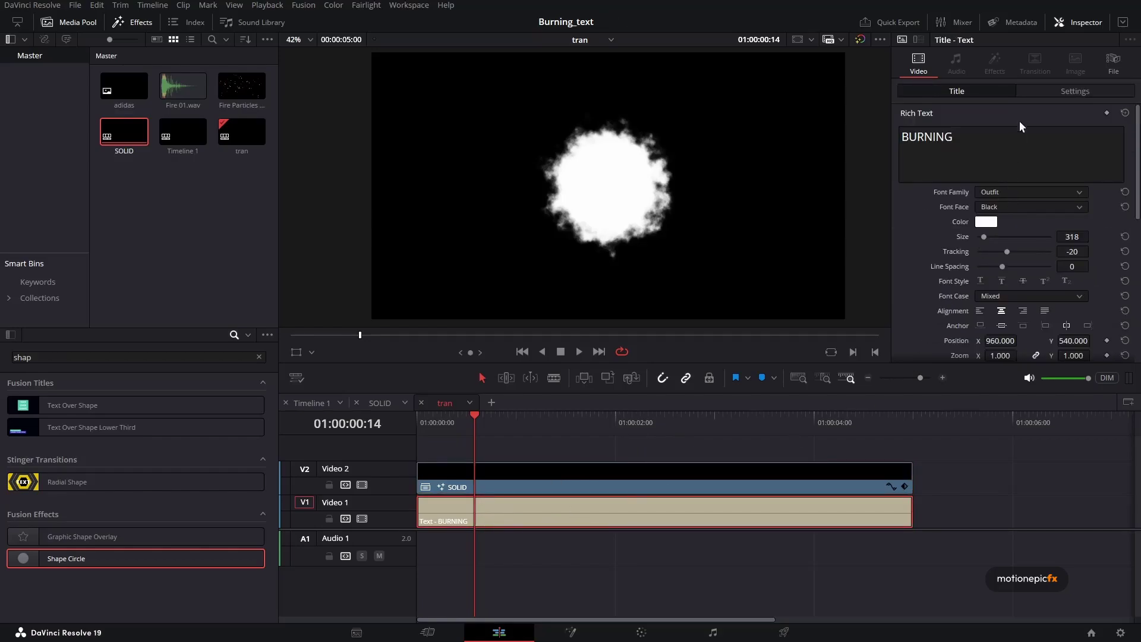
{"action": "left_click", "coordinate": [1053, 95]}
{"action": "left_click", "coordinate": [991, 299]}
{"action": "scroll", "coordinate": [986, 370], "scroll_direction": "down", "scroll_amount": 5}
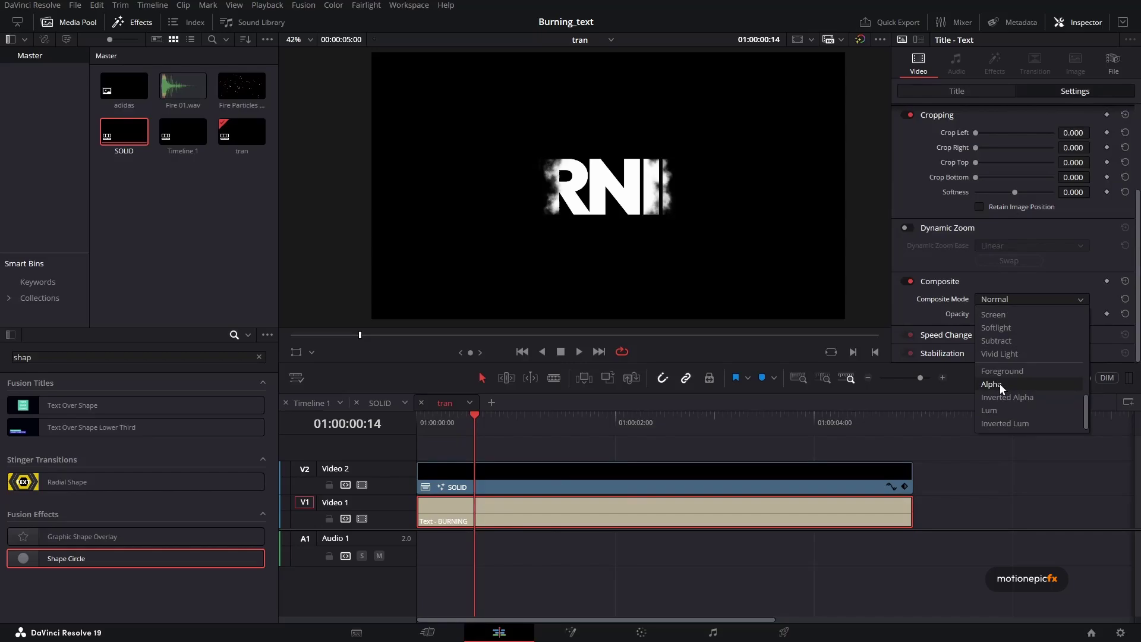
{"action": "left_click", "coordinate": [1000, 384]}
{"action": "mouse_move", "coordinate": [487, 421]}
{"action": "left_mouse_down"}
{"action": "mouse_move", "coordinate": [437, 424]}
{"action": "mouse_move", "coordinate": [604, 436]}
{"action": "mouse_move", "coordinate": [453, 442]}
{"action": "mouse_move", "coordinate": [622, 445]}
{"action": "mouse_move", "coordinate": [533, 444]}
{"action": "left_mouse_up"}
Turn on Invert for SOLID's Shape Circle and scrub to preview the burn from the centre.
{"action": "left_click", "coordinate": [490, 486]}
{"action": "scroll", "coordinate": [951, 196], "scroll_direction": "up", "scroll_amount": 3}
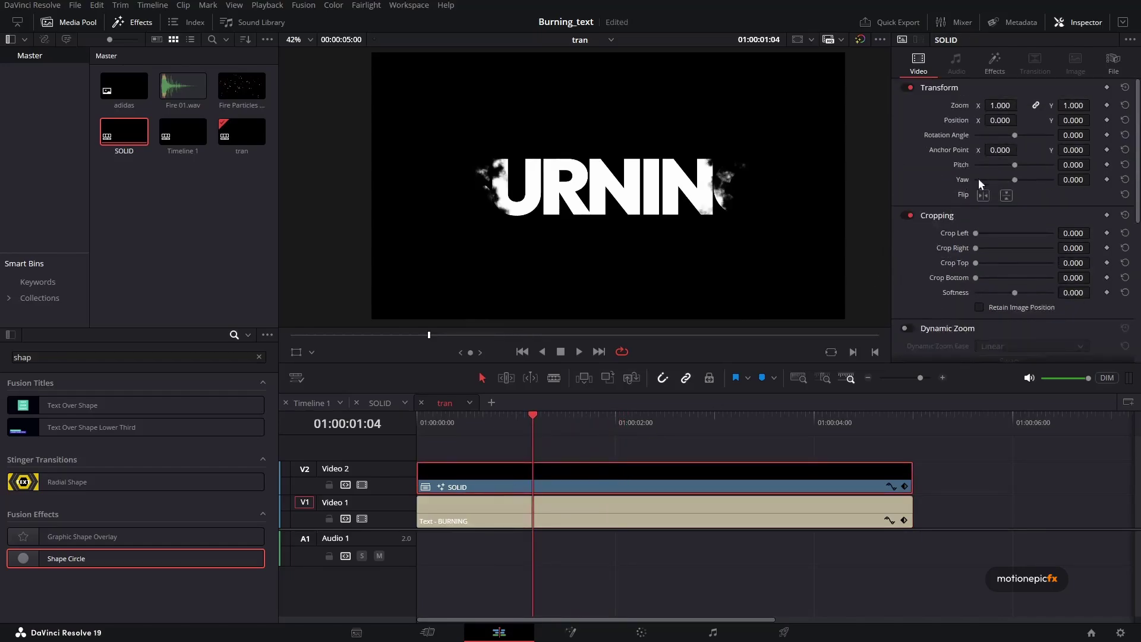
{"action": "left_click", "coordinate": [995, 63]}
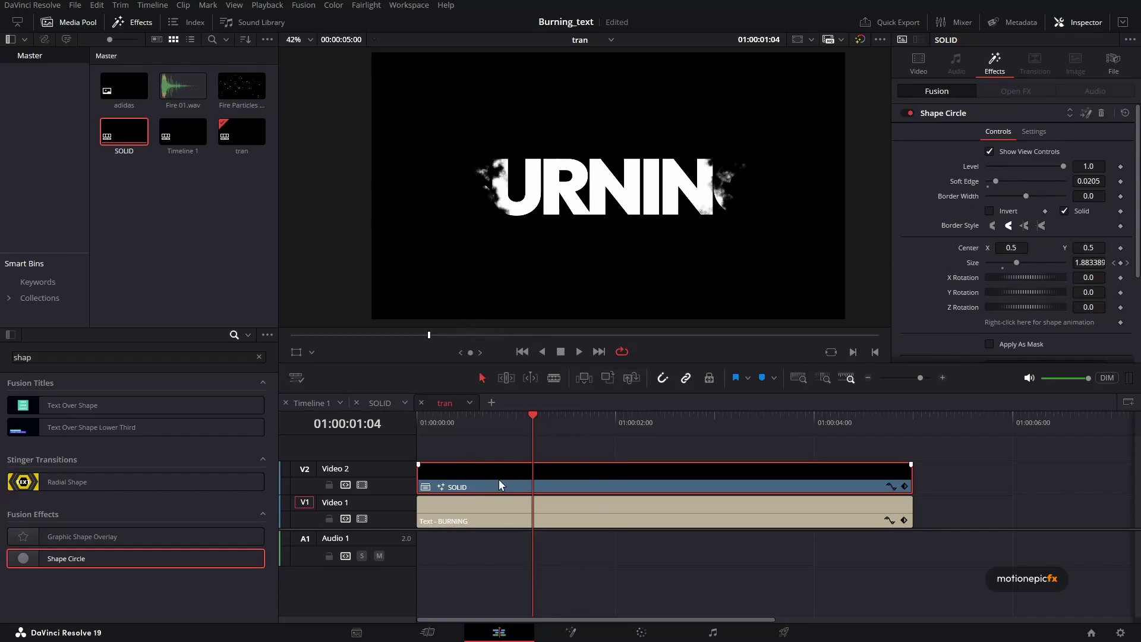
{"action": "left_click", "coordinate": [937, 113]}
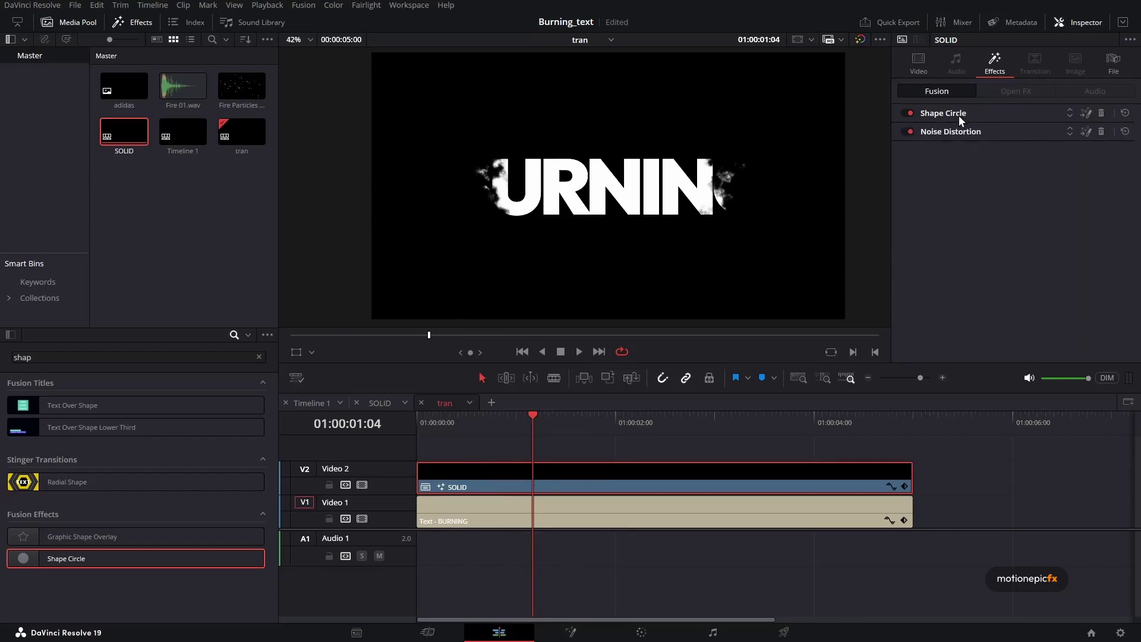
{"action": "left_click", "coordinate": [958, 115]}
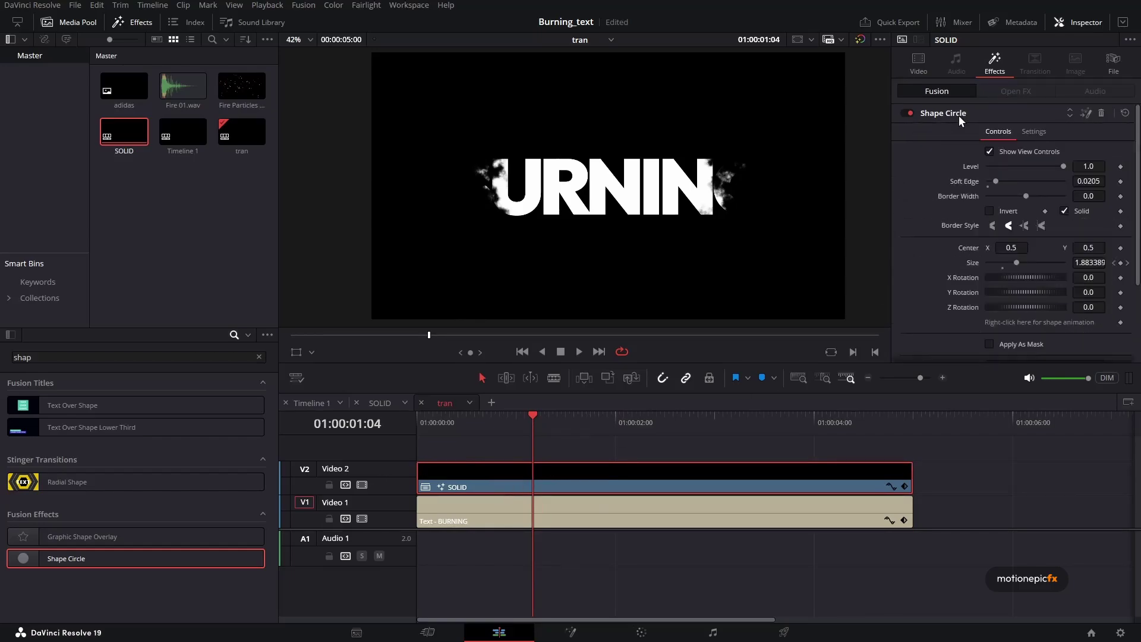
{"action": "left_click", "coordinate": [989, 212]}
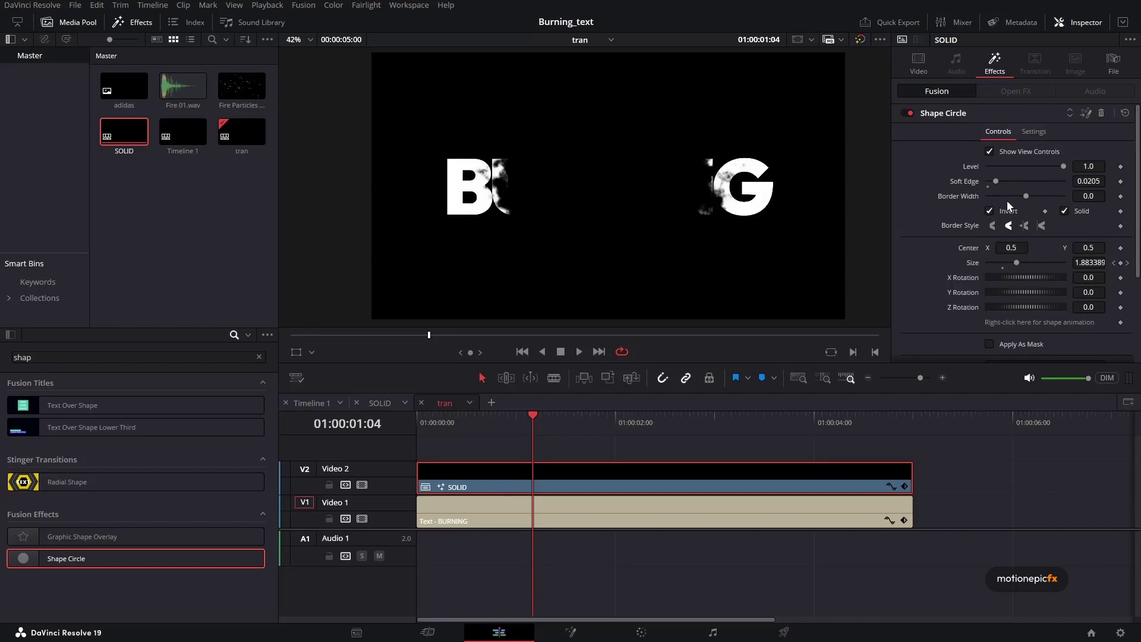
{"action": "mouse_move", "coordinate": [461, 424]}
{"action": "left_mouse_down"}
{"action": "mouse_move", "coordinate": [417, 430]}
{"action": "mouse_move", "coordinate": [614, 439]}
{"action": "mouse_move", "coordinate": [462, 445]}
{"action": "left_mouse_up"}
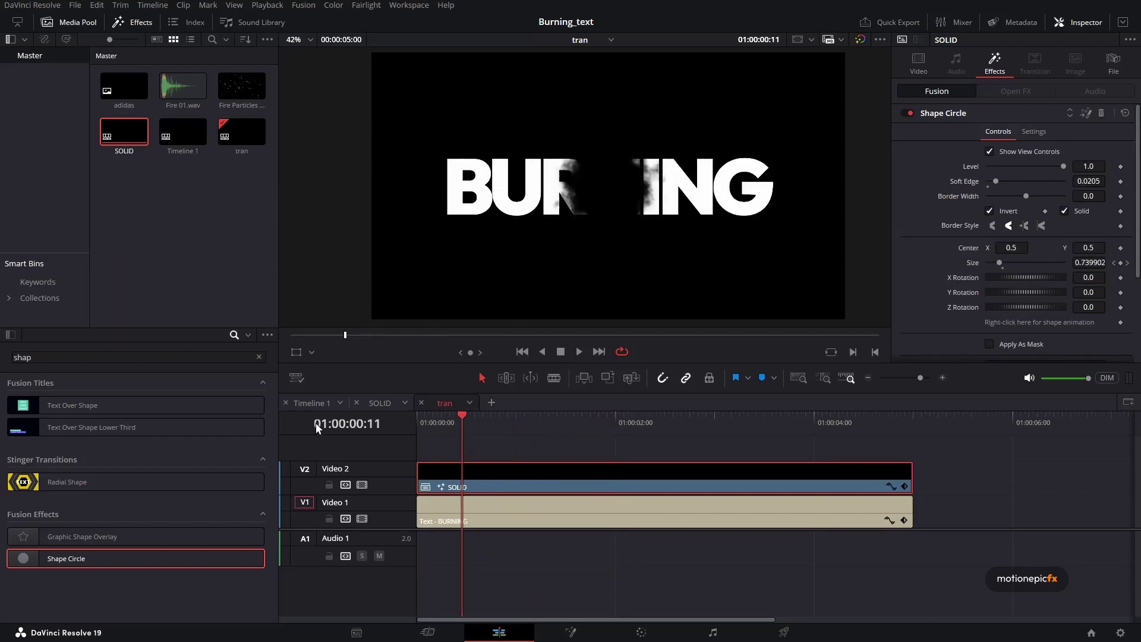
Rename Timeline 1 to 'main' in the Media Pool.
{"action": "left_click", "coordinate": [308, 403]}
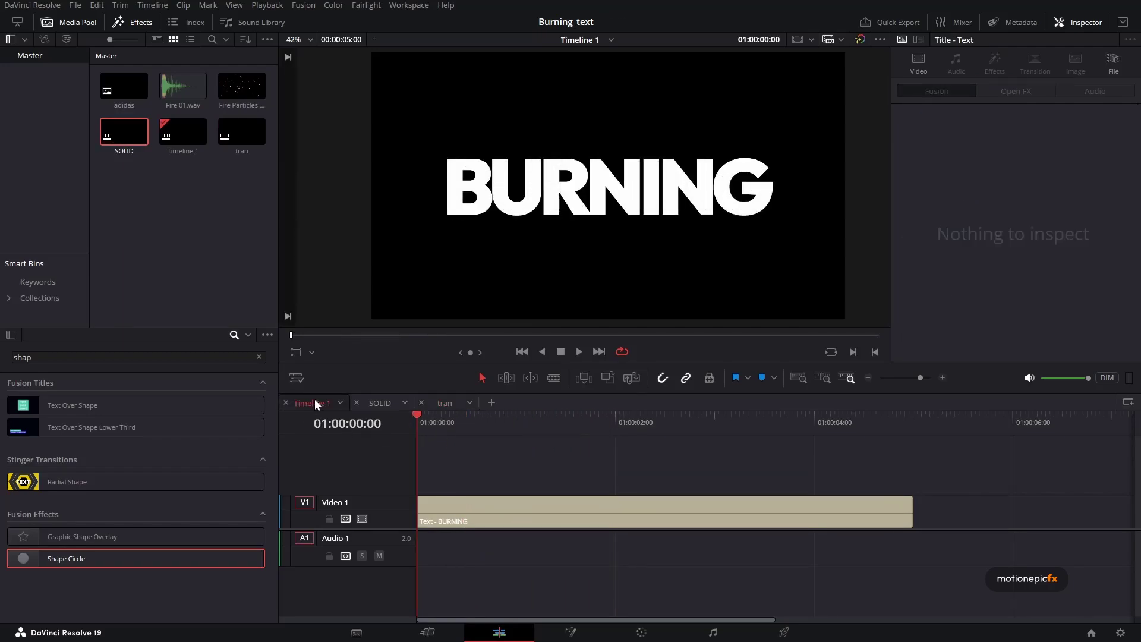
{"action": "left_click", "coordinate": [183, 151]}
{"action": "left_click", "coordinate": [183, 152]}
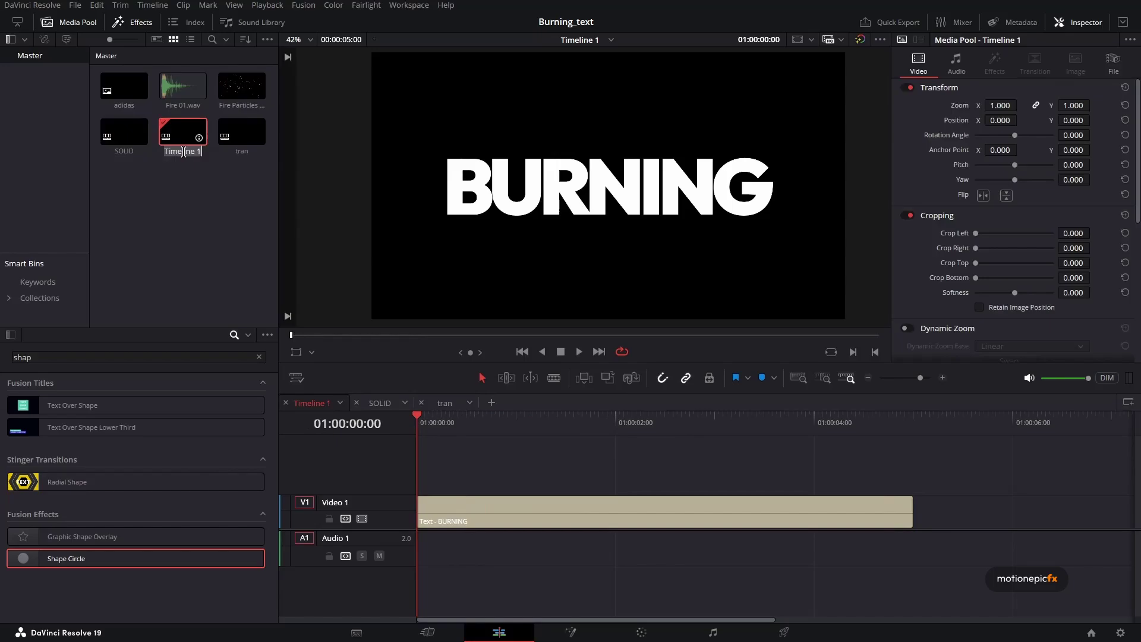
{"action": "type", "text": "main"}
{"action": "key", "text": "Return"}
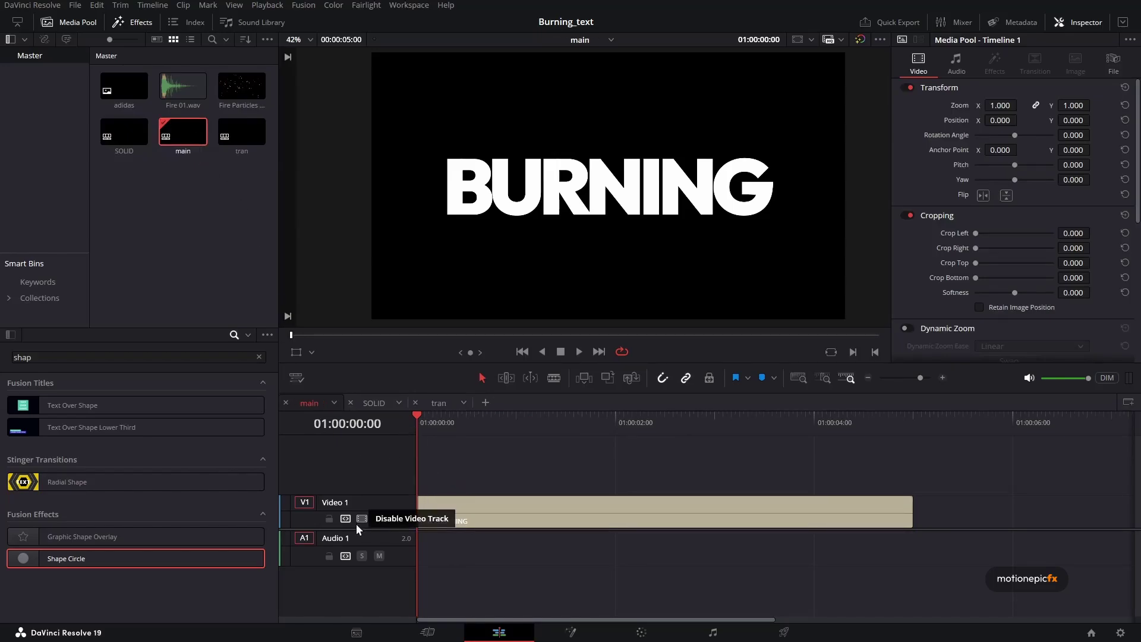
Replace the BURNING text clip on Video 1 with the tran clip and preview the burn.
{"action": "left_click", "coordinate": [459, 521]}
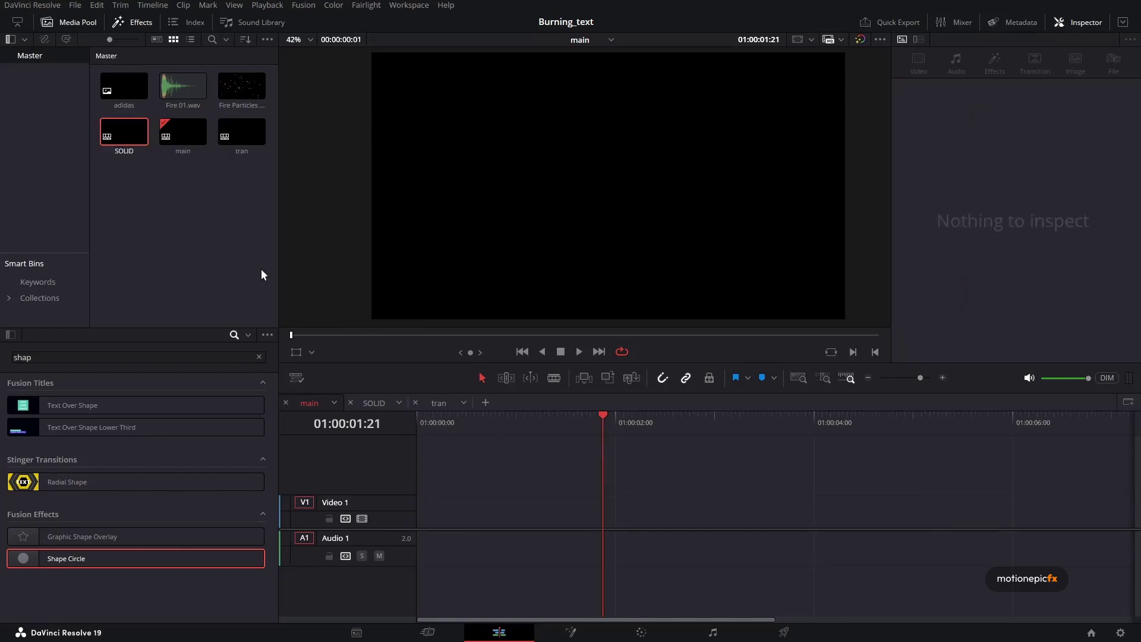
{"action": "mouse_move", "coordinate": [244, 138]}
{"action": "left_mouse_down"}
{"action": "mouse_move", "coordinate": [244, 220]}
{"action": "mouse_move", "coordinate": [434, 519]}
{"action": "mouse_move", "coordinate": [420, 516]}
{"action": "left_mouse_up"}
{"action": "left_click", "coordinate": [424, 424]}
{"action": "mouse_move", "coordinate": [424, 425]}
{"action": "left_mouse_down"}
{"action": "mouse_move", "coordinate": [543, 443]}
{"action": "mouse_move", "coordinate": [415, 440]}
{"action": "mouse_move", "coordinate": [482, 438]}
{"action": "left_mouse_up"}
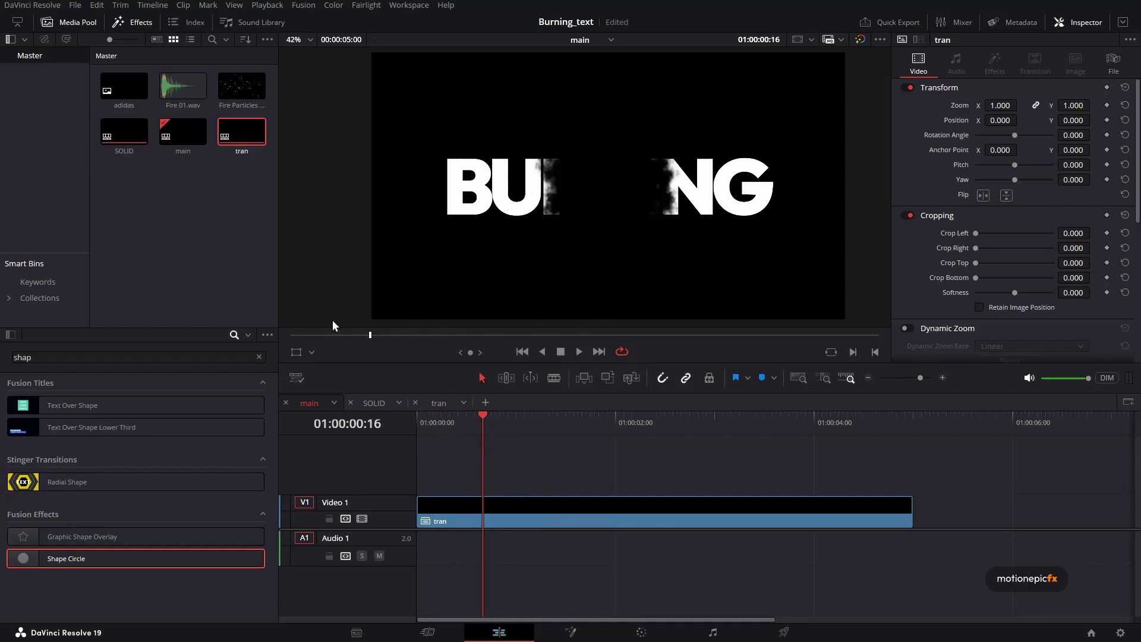
{"action": "left_click", "coordinate": [71, 359]}
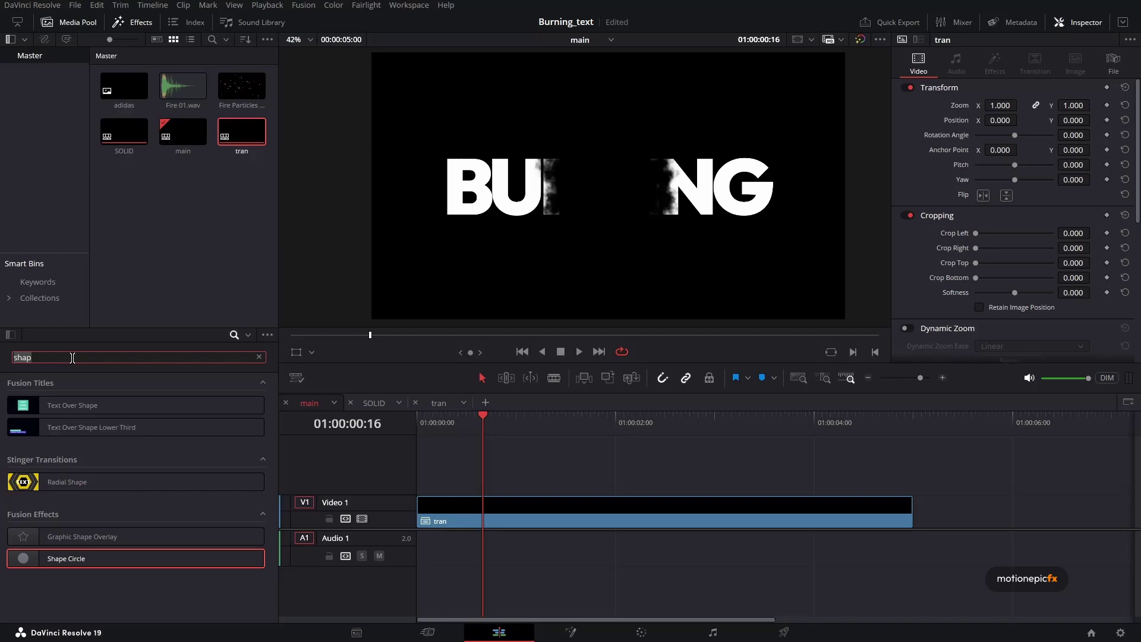
{"action": "type", "text": "false"}
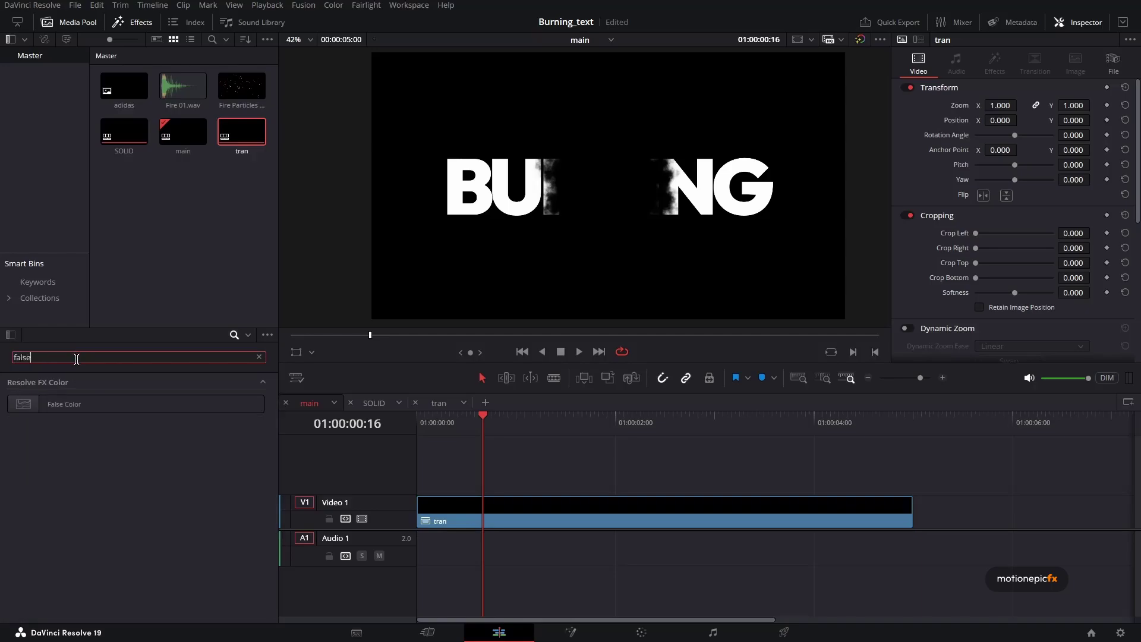
{"action": "left_click_drag", "start_coordinate": [89, 404], "coordinate": [458, 513]}
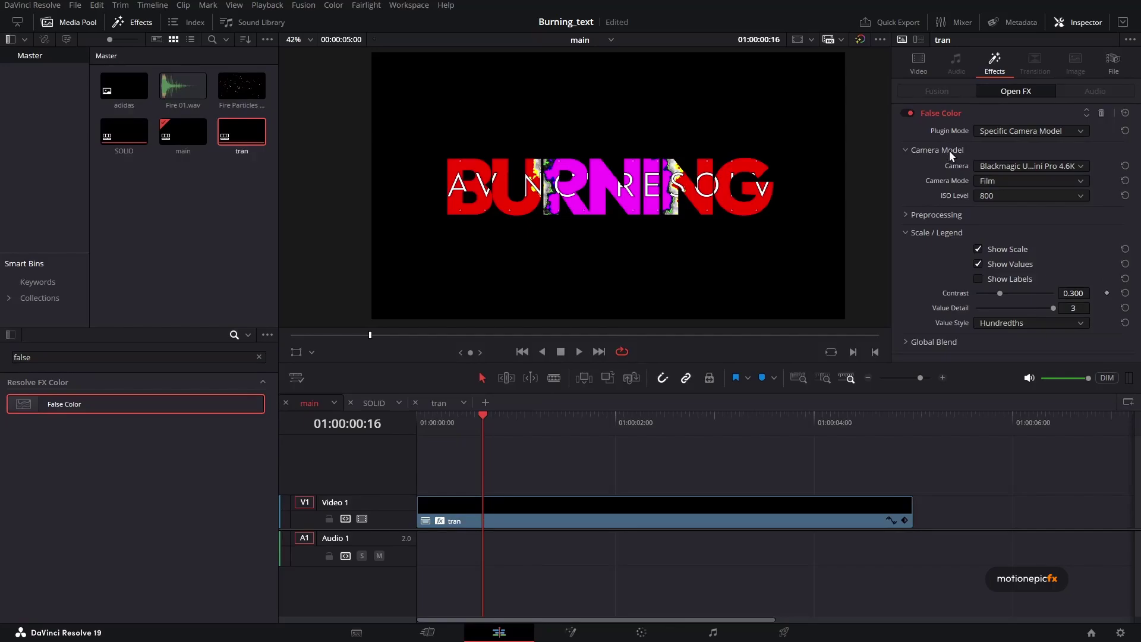
{"action": "left_click", "coordinate": [1005, 130]}
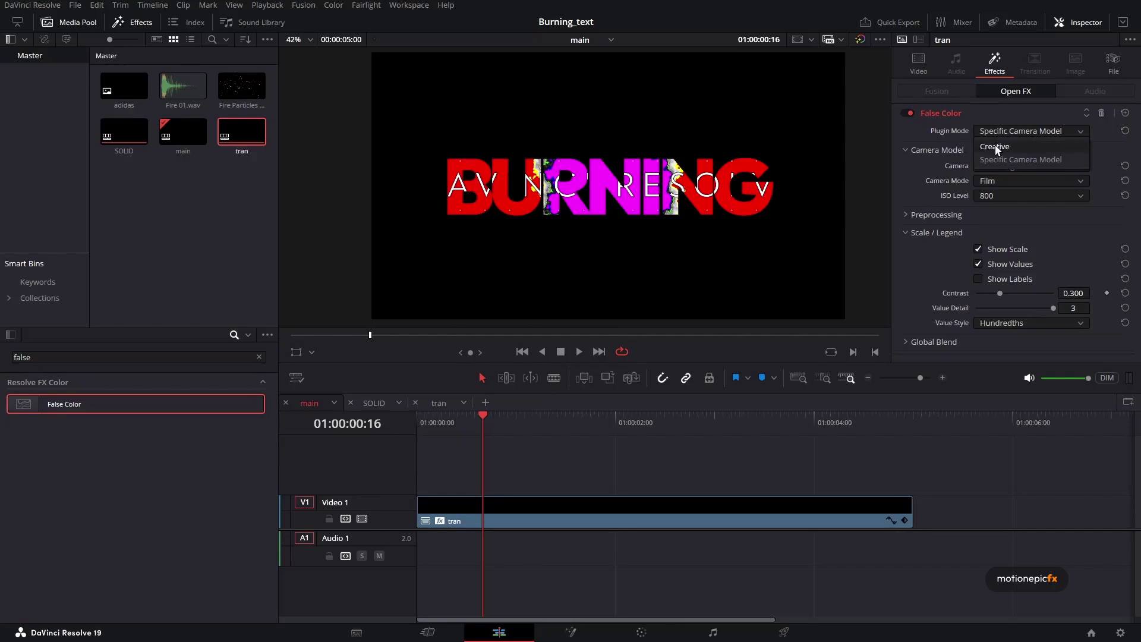
{"action": "left_click", "coordinate": [996, 148]}
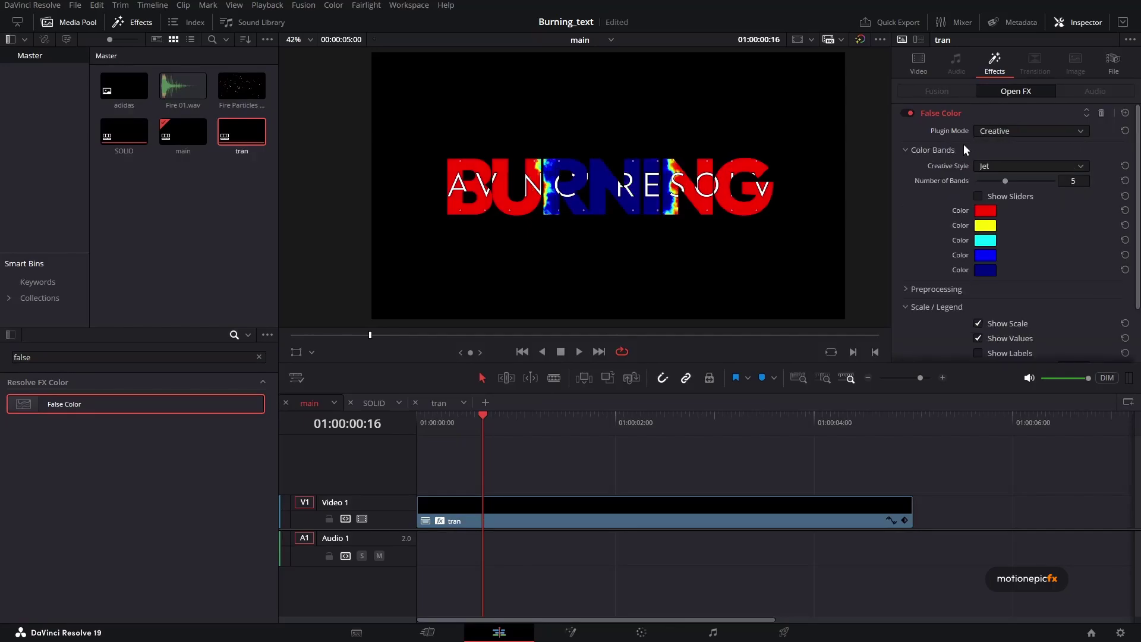
{"action": "left_click", "coordinate": [1000, 167]}
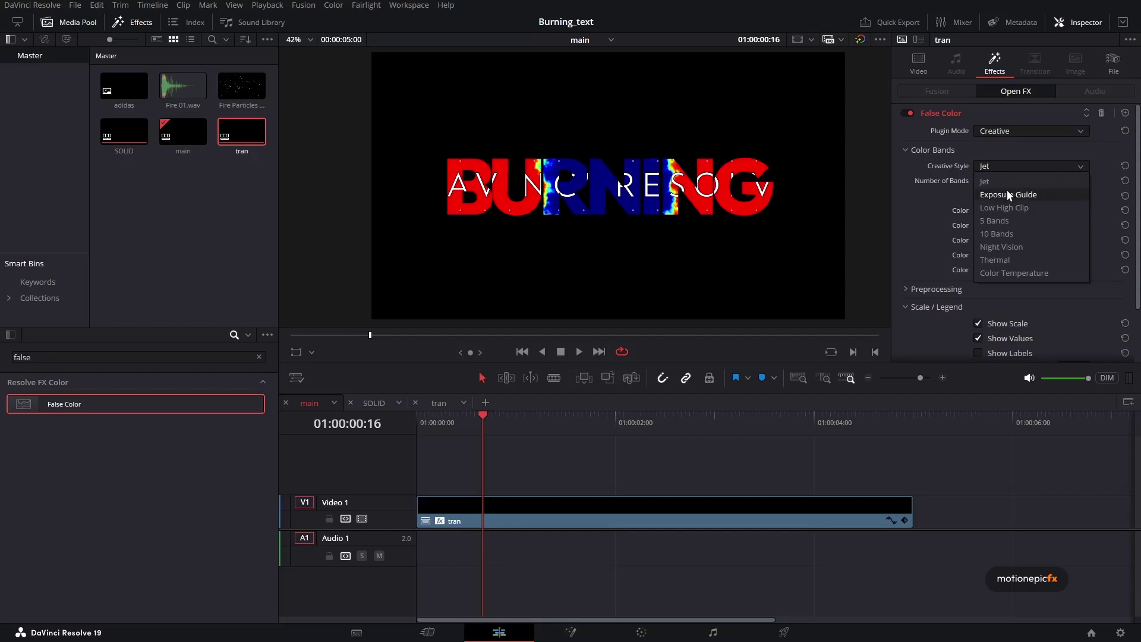
{"action": "left_click", "coordinate": [1007, 193]}
{"action": "left_click", "coordinate": [998, 167]}
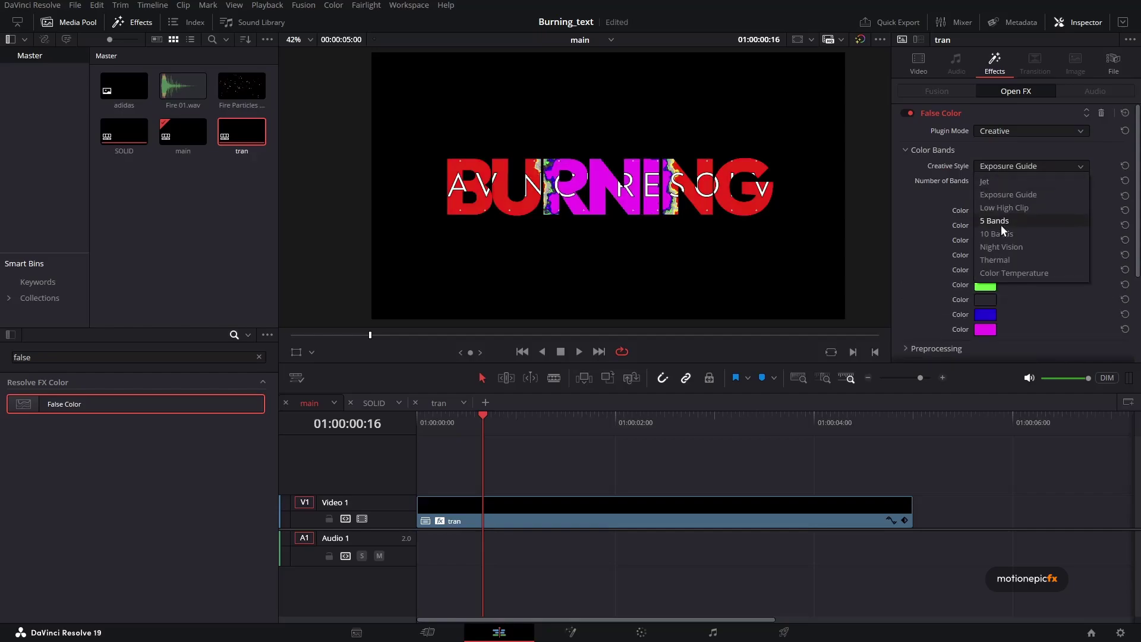
{"action": "left_click", "coordinate": [1005, 248]}
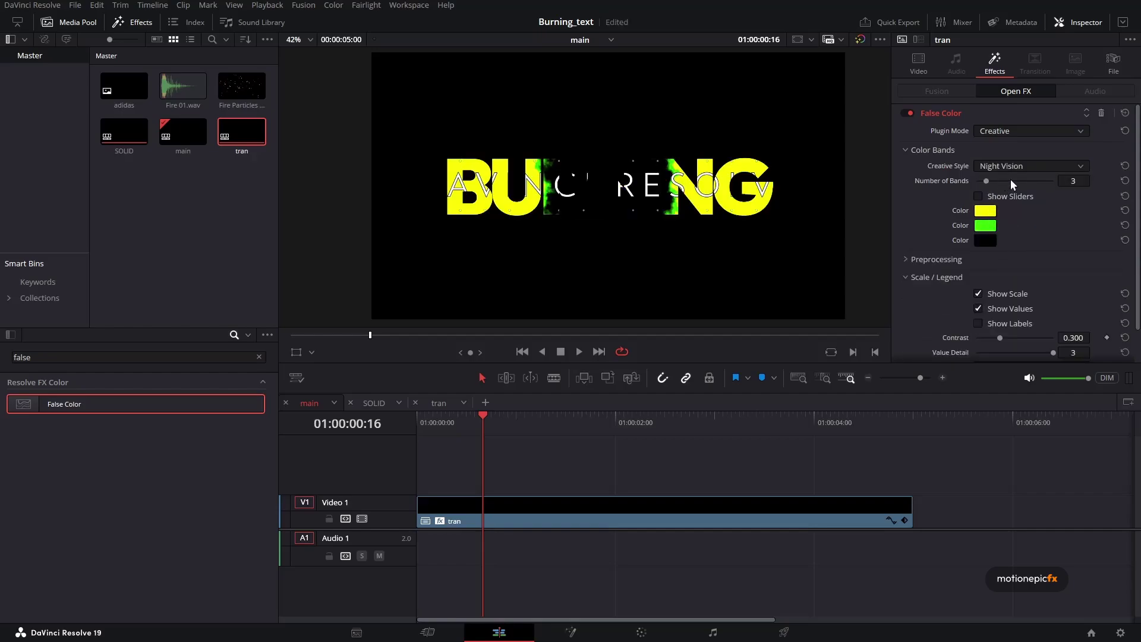
{"action": "left_click", "coordinate": [1008, 167]}
{"action": "left_click", "coordinate": [1001, 260]}
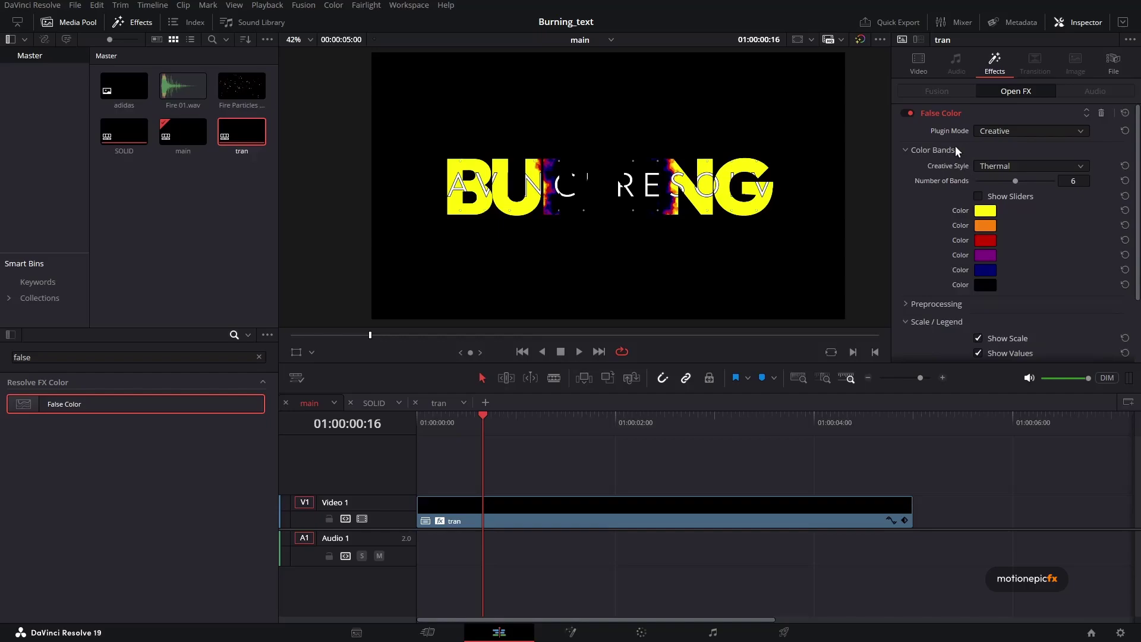
{"action": "left_click", "coordinate": [984, 211]}
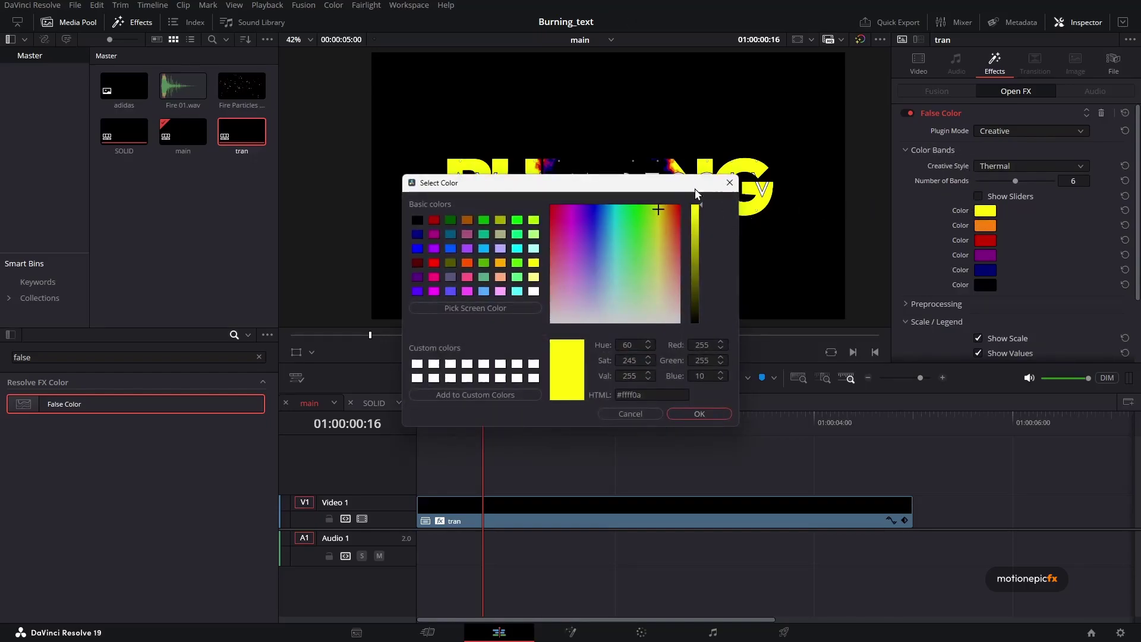
{"action": "left_click_drag", "start_coordinate": [589, 275], "coordinate": [550, 323]}
{"action": "left_click", "coordinate": [708, 411]}
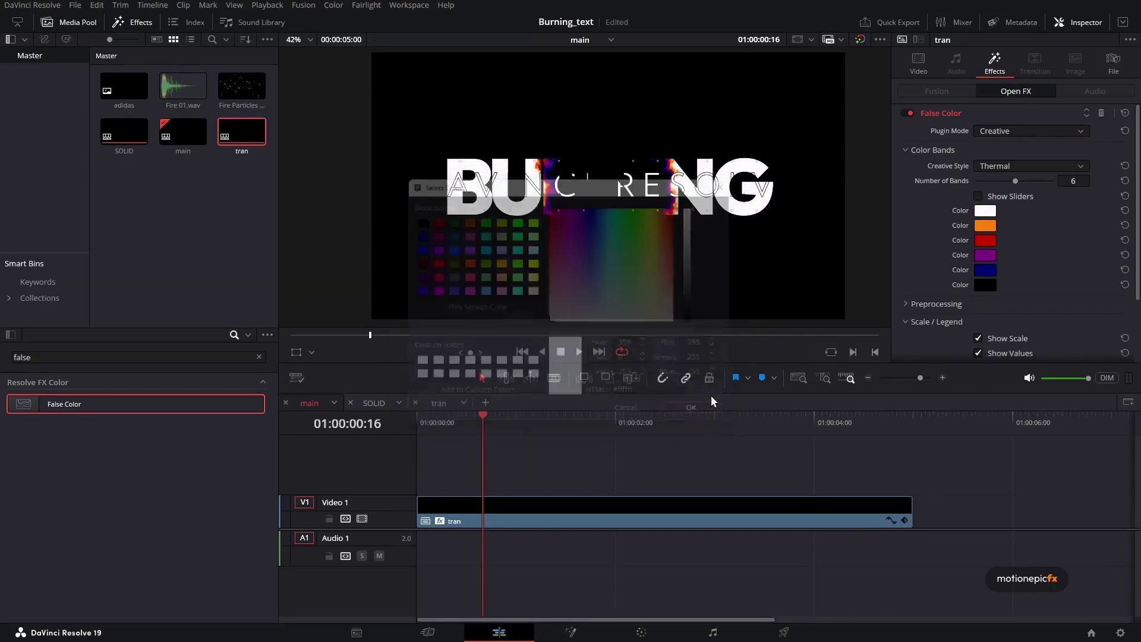
{"action": "key", "text": "Home"}
{"action": "key", "text": "space"}
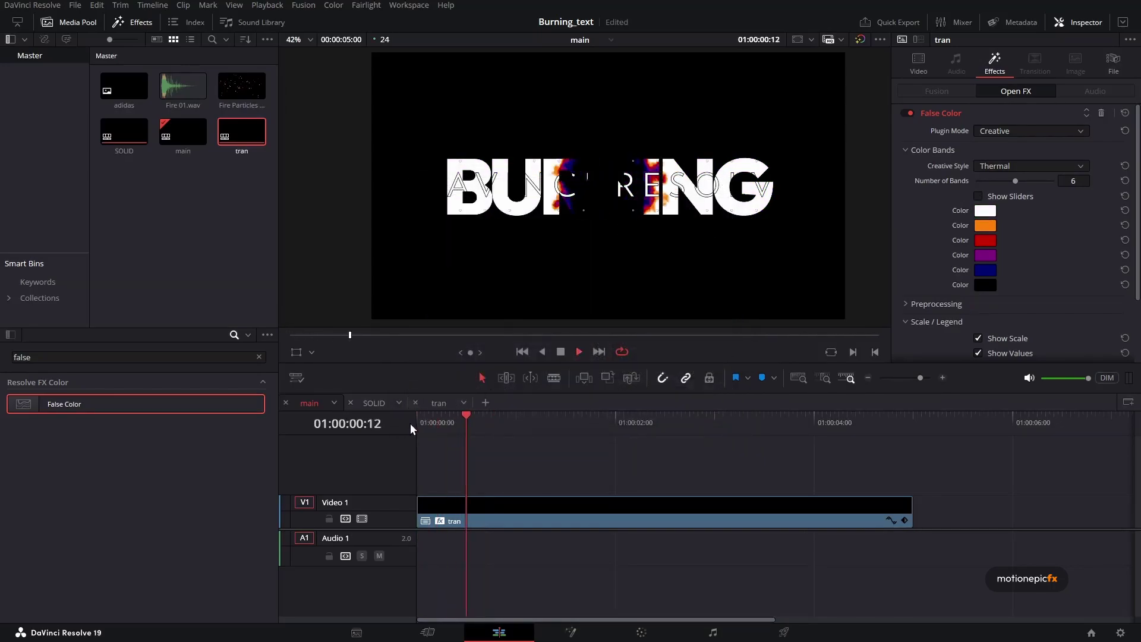
{"action": "key", "text": "Home"}
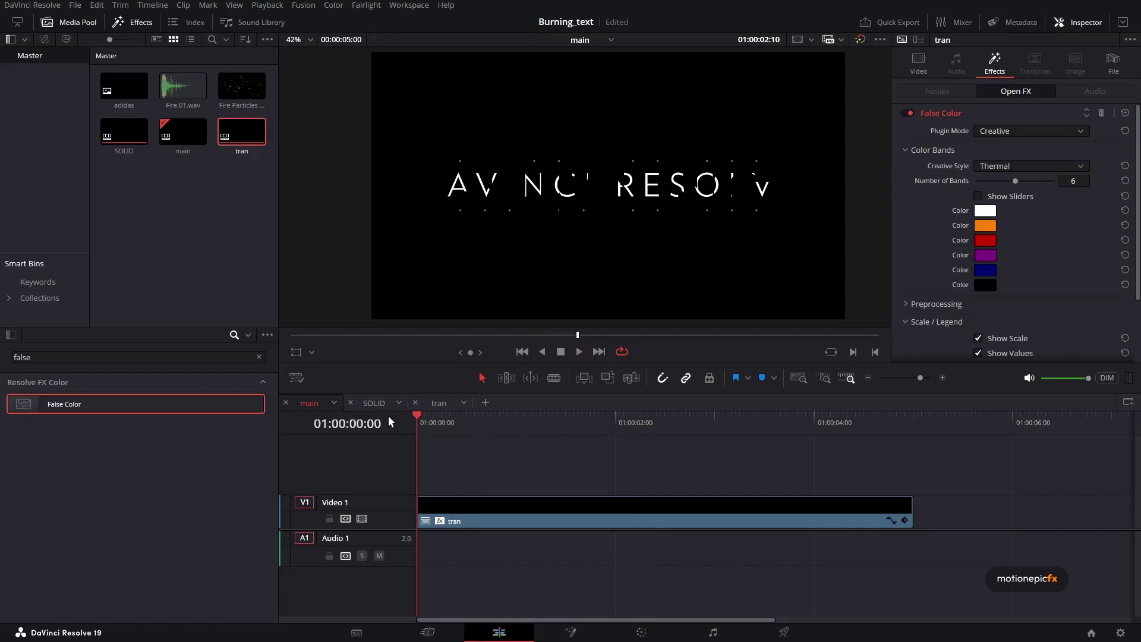
{"action": "key", "text": "space"}
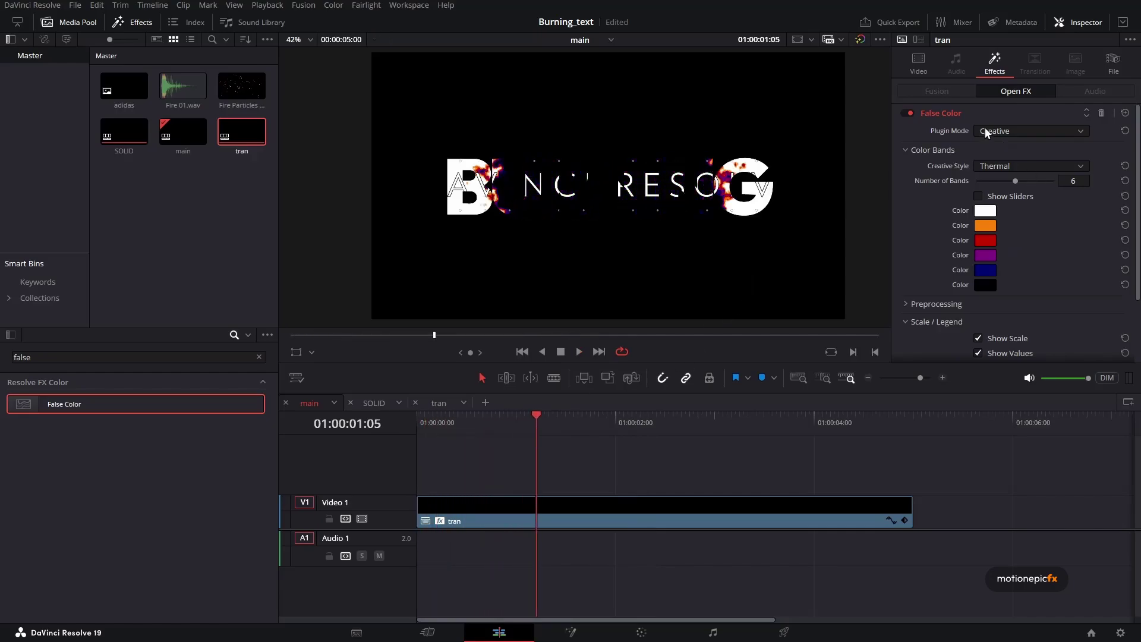
{"action": "left_click", "coordinate": [1102, 113]}
Search Effects for 'night' and add Night Vision to the tran clip.
{"action": "left_click", "coordinate": [52, 358]}
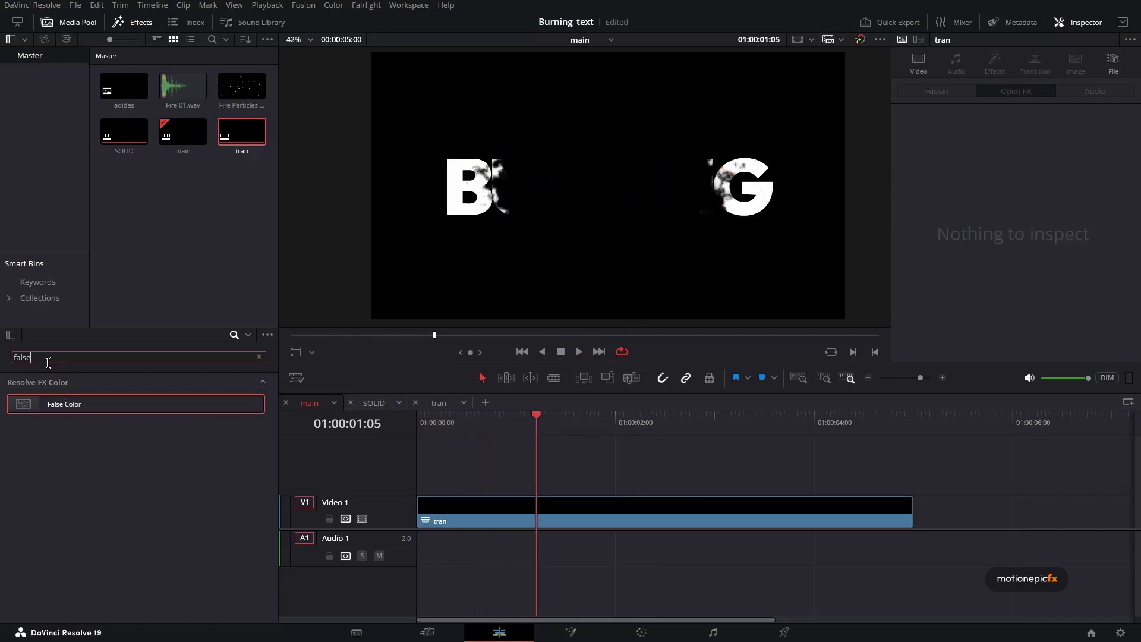
{"action": "key", "text": "ctrl+a"}
{"action": "type", "text": "night"}
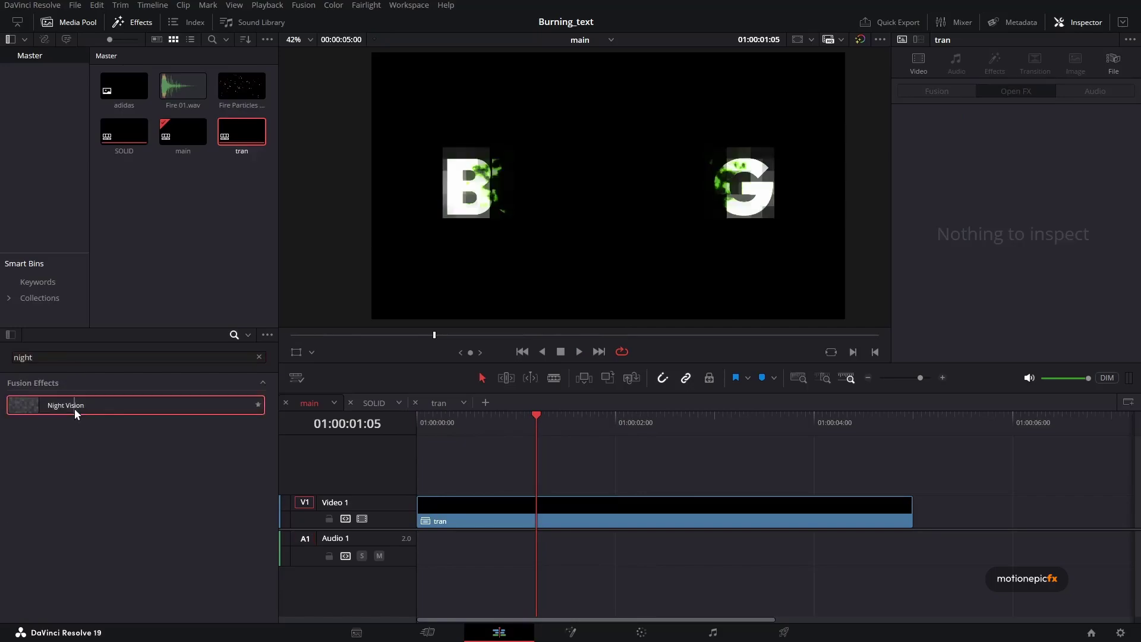
{"action": "left_click_drag", "start_coordinate": [74, 408], "coordinate": [498, 519]}
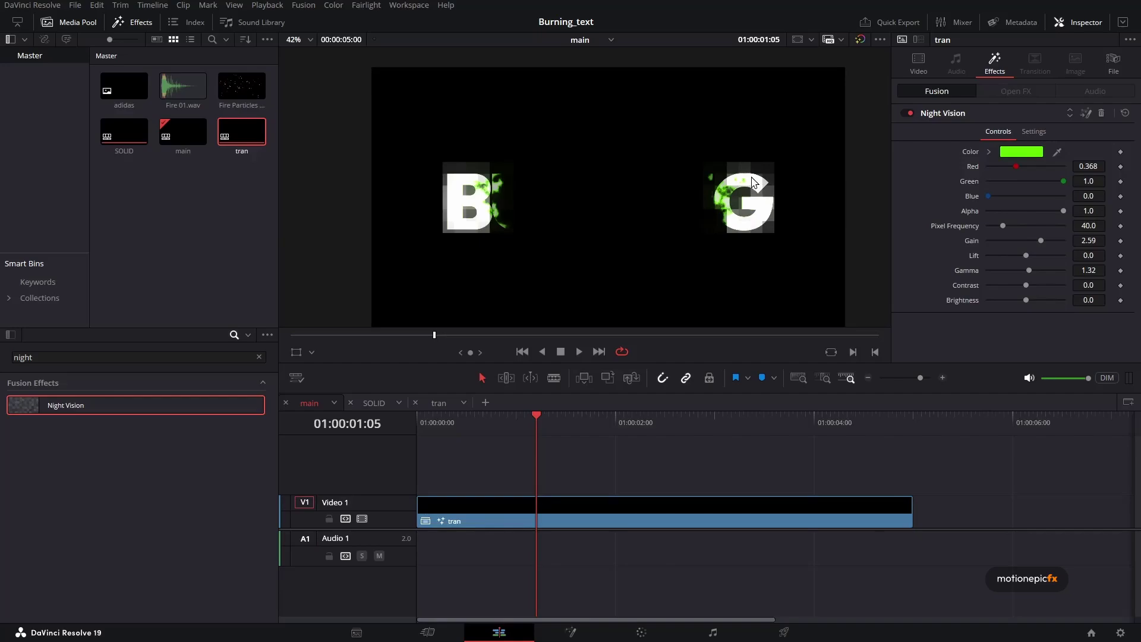
{"action": "left_click_drag", "start_coordinate": [1004, 226], "coordinate": [969, 230]}
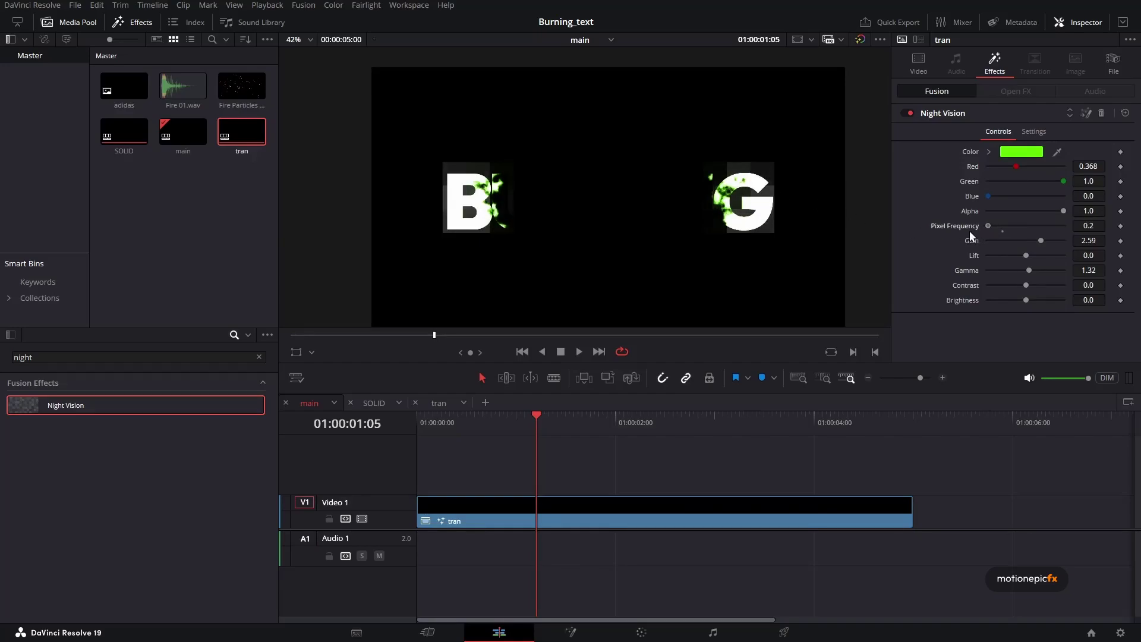
{"action": "left_click", "coordinate": [1092, 223]}
{"action": "type", "text": "0.1"}
{"action": "key", "text": "Tab"}
Open the Night Vision node graph, spread MediaIn1 and MediaOut1 apart, and expand the NightVision group.
{"action": "left_click", "coordinate": [1087, 113]}
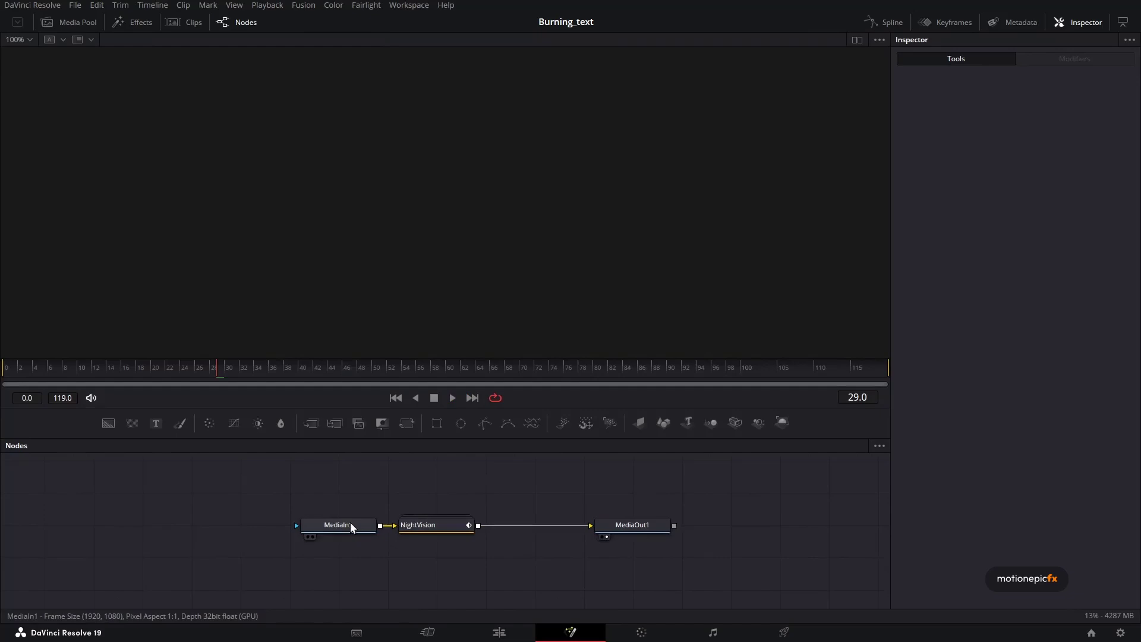
{"action": "left_click_drag", "start_coordinate": [326, 529], "coordinate": [229, 531]}
{"action": "left_click_drag", "start_coordinate": [676, 530], "coordinate": [824, 530]}
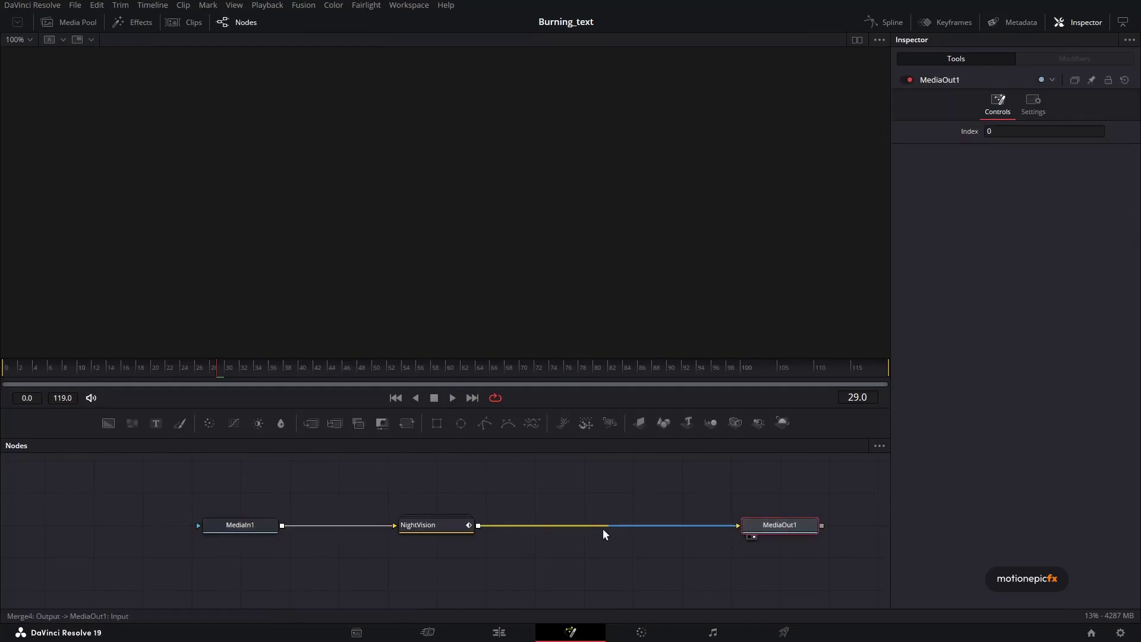
{"action": "double_click", "coordinate": [433, 526]}
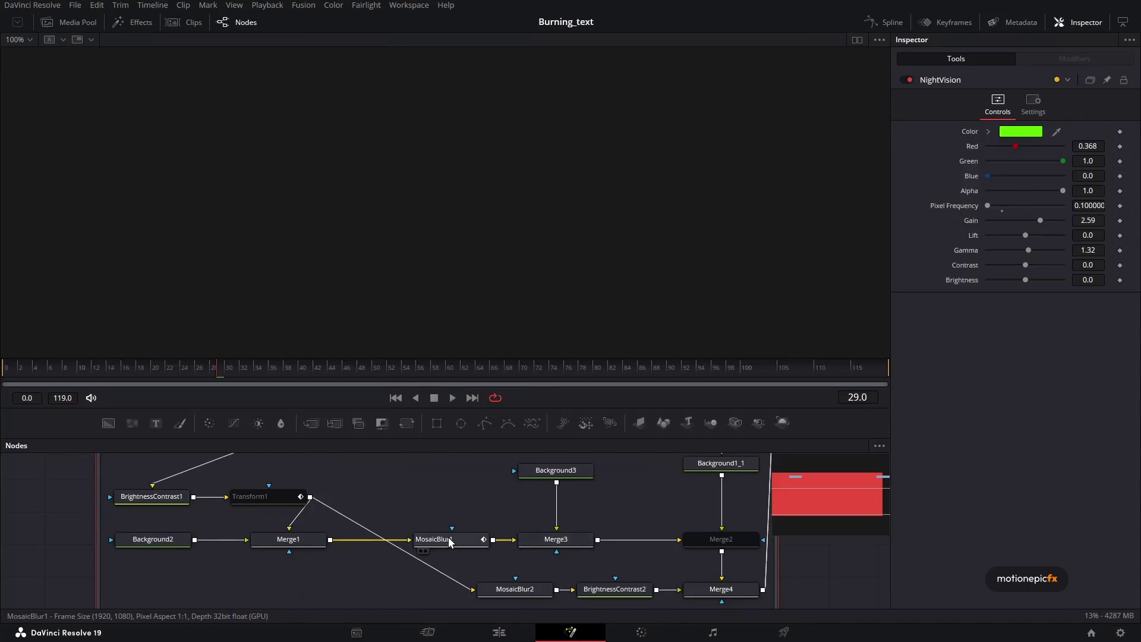
Delete the MosaicBlur1 and MosaicBlur2 nodes, then preview the burn on the Edit page.
{"action": "left_click", "coordinate": [449, 541]}
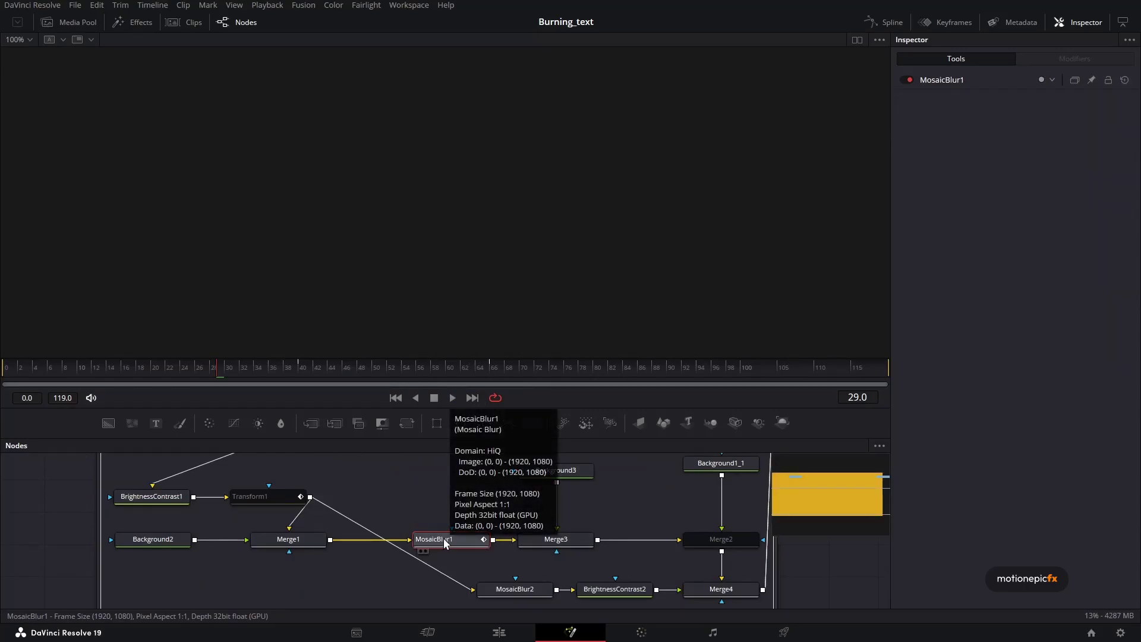
{"action": "key", "text": "Delete"}
{"action": "left_click", "coordinate": [491, 590]}
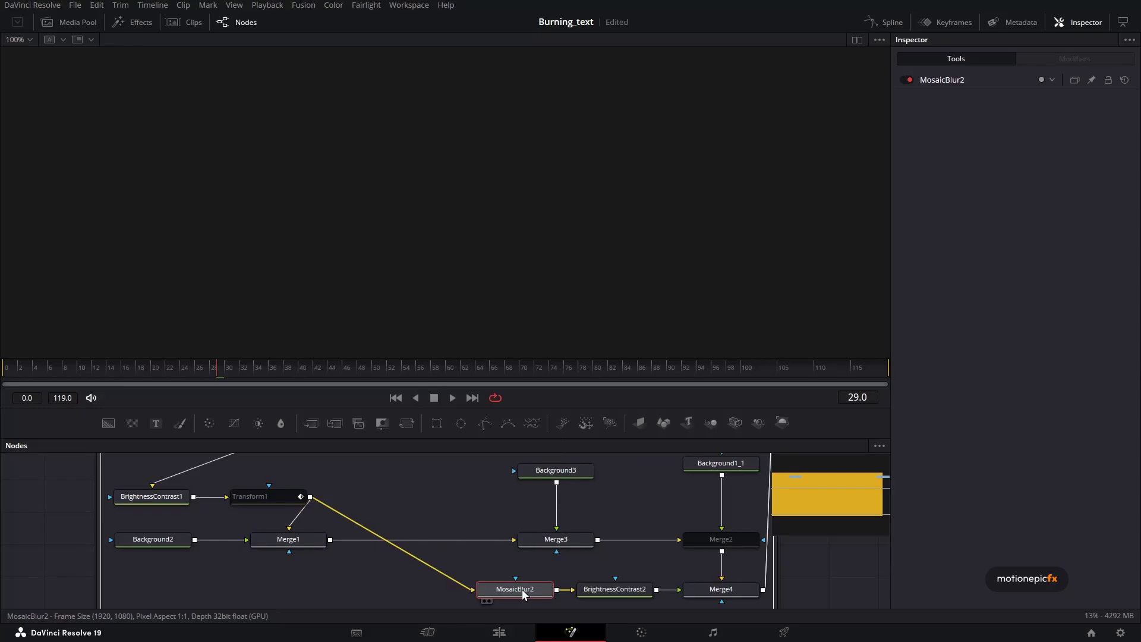
{"action": "key", "text": "Delete"}
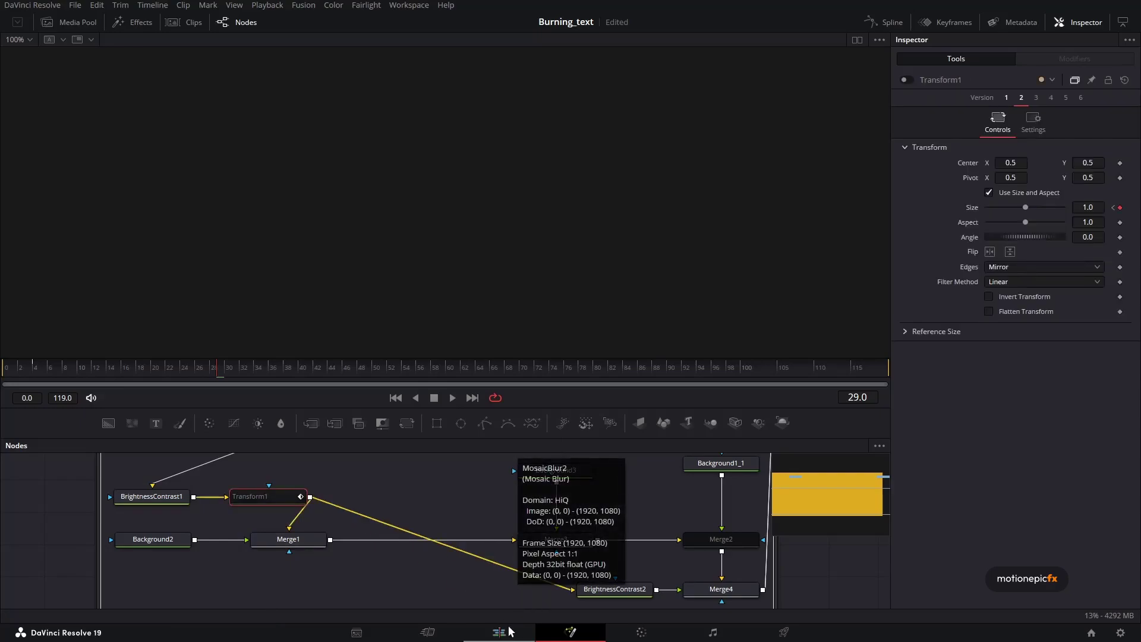
{"action": "left_click", "coordinate": [510, 631]}
{"action": "mouse_move", "coordinate": [491, 425]}
{"action": "left_mouse_down"}
{"action": "mouse_move", "coordinate": [465, 423]}
{"action": "mouse_move", "coordinate": [505, 424]}
{"action": "mouse_move", "coordinate": [489, 436]}
{"action": "left_mouse_up"}
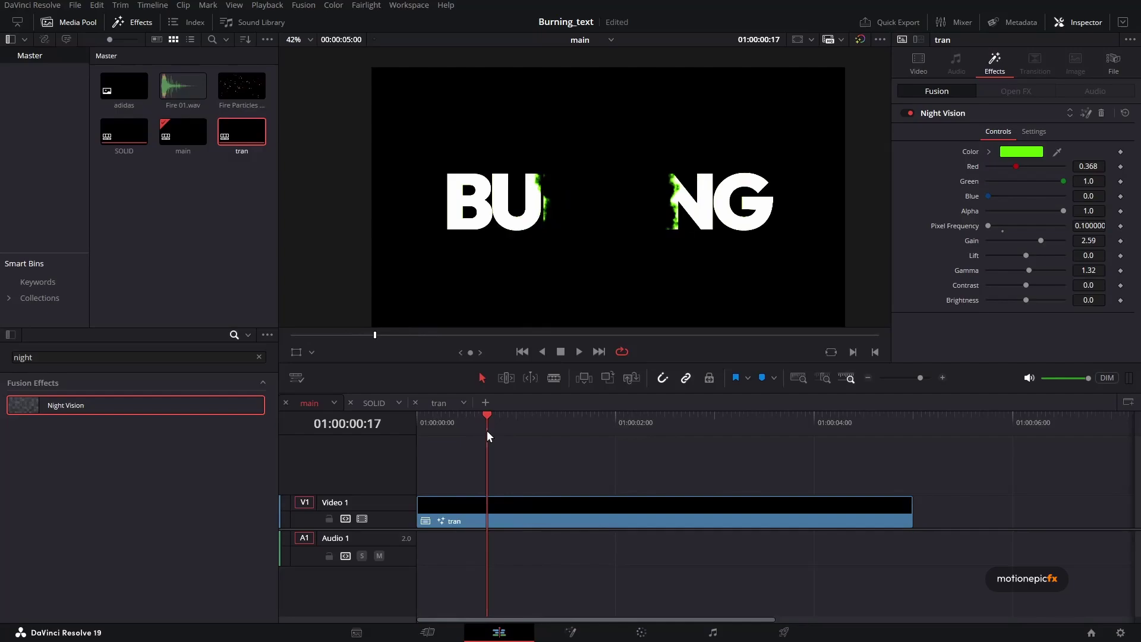
Make the Night Vision glow orange (#ff9500) and raise its gain to 3.98.
{"action": "left_click", "coordinate": [1027, 152]}
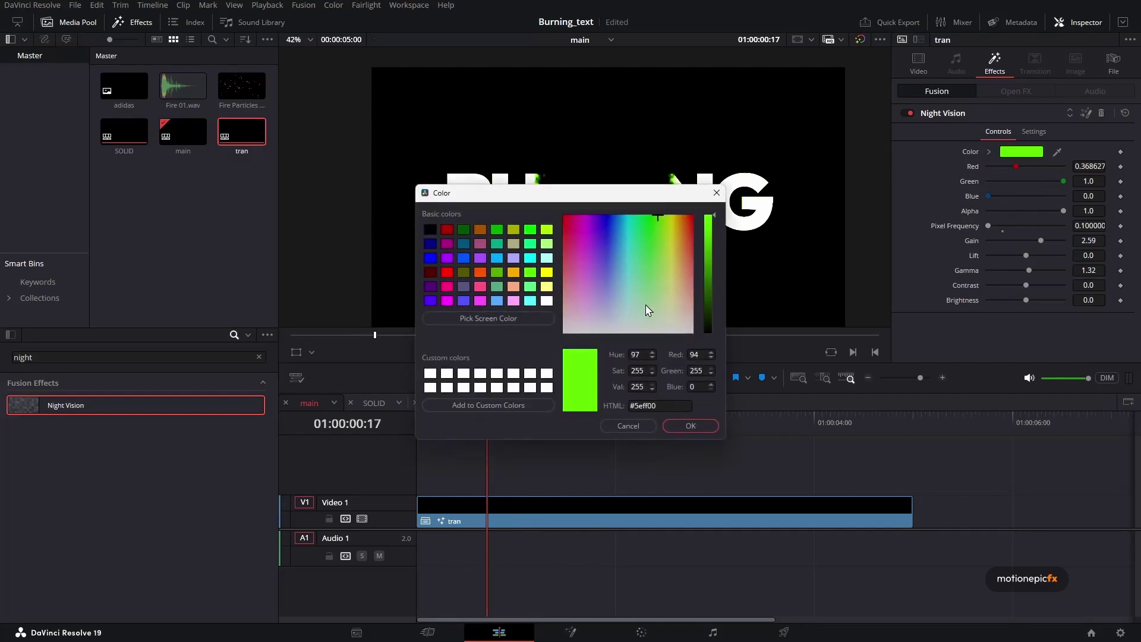
{"action": "left_click", "coordinate": [592, 226]}
{"action": "left_click_drag", "start_coordinate": [607, 194], "coordinate": [877, 333]}
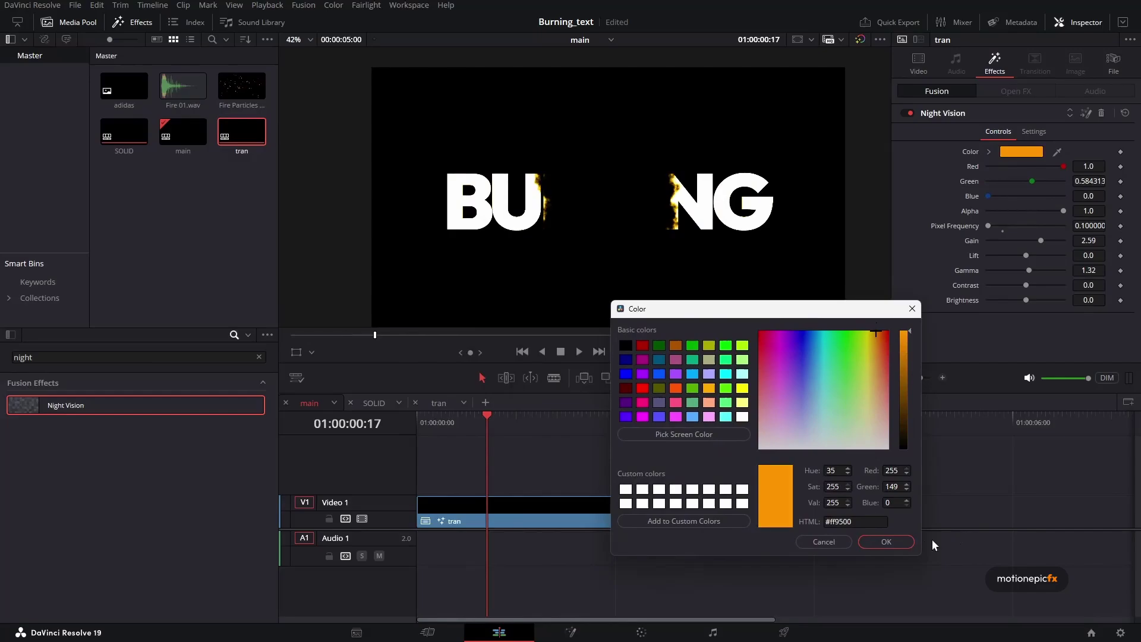
{"action": "left_click", "coordinate": [891, 542]}
{"action": "left_click_drag", "start_coordinate": [1037, 239], "coordinate": [1049, 272]}
Play back the burn from the start to check the orange glow.
{"action": "left_click", "coordinate": [430, 420]}
{"action": "key", "text": "space"}
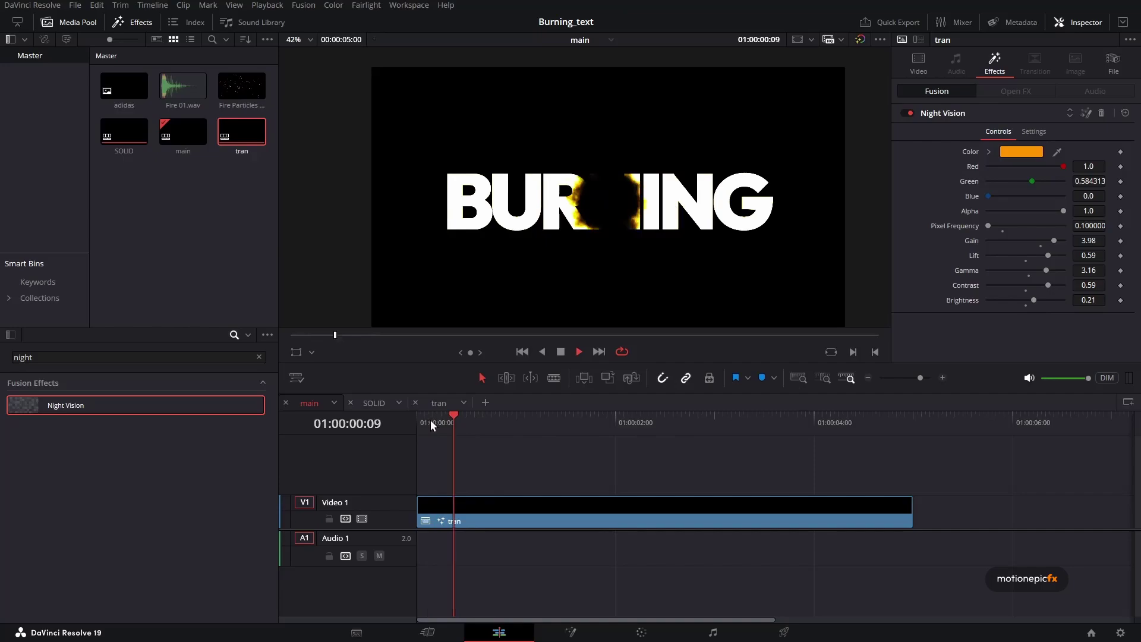
{"action": "left_click", "coordinate": [427, 420]}
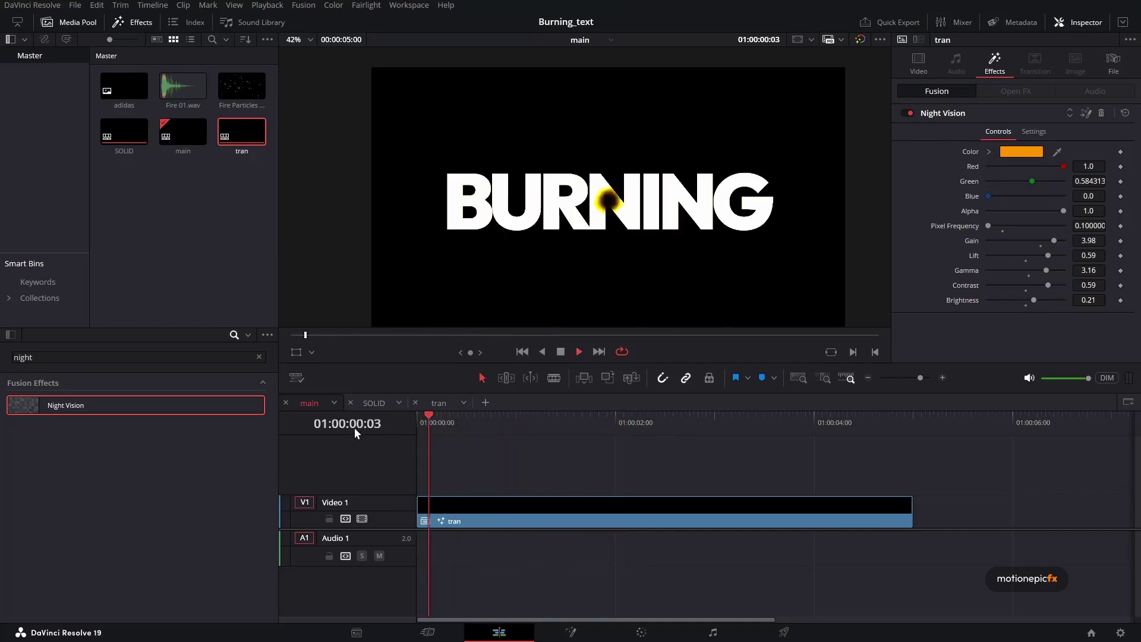
{"action": "key", "text": "space"}
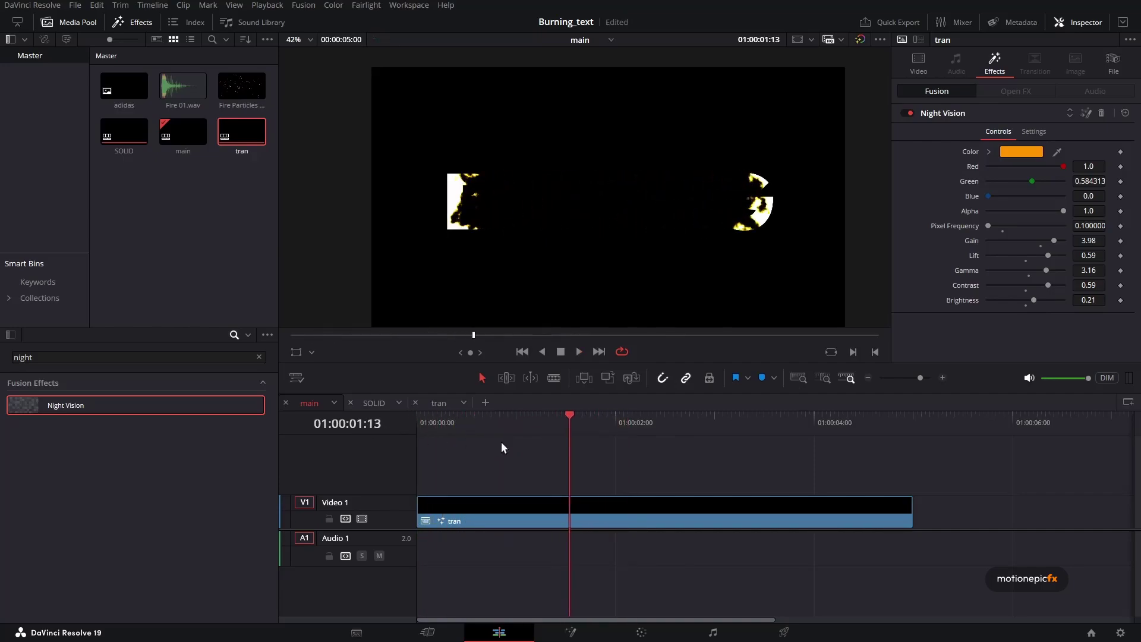
{"action": "left_click_drag", "start_coordinate": [428, 424], "coordinate": [387, 419]}
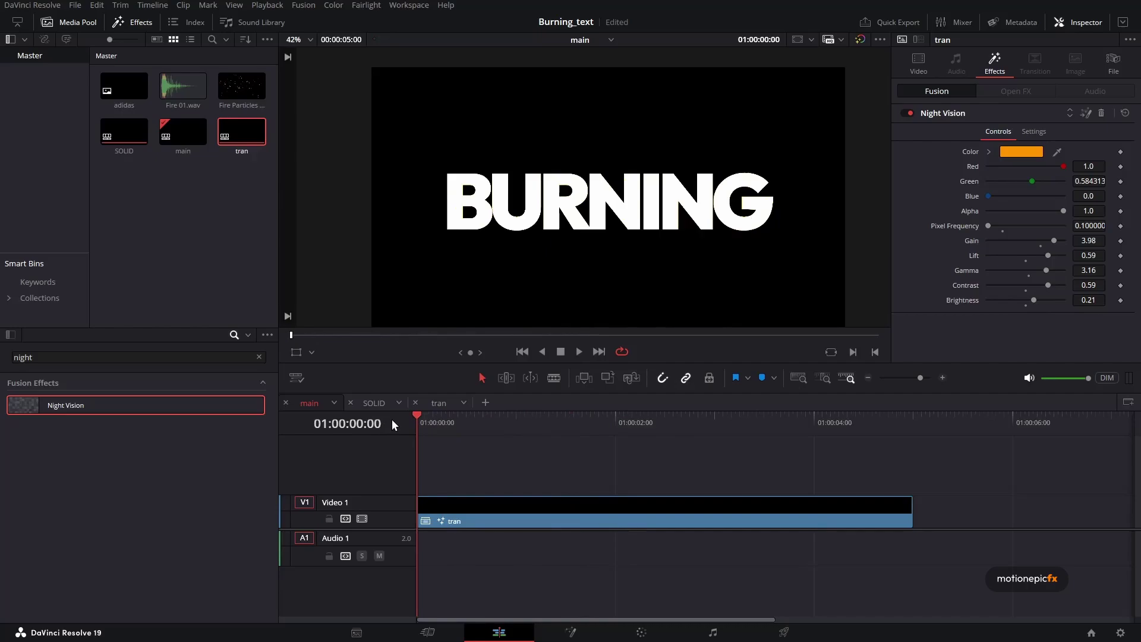
{"action": "key", "text": "space"}
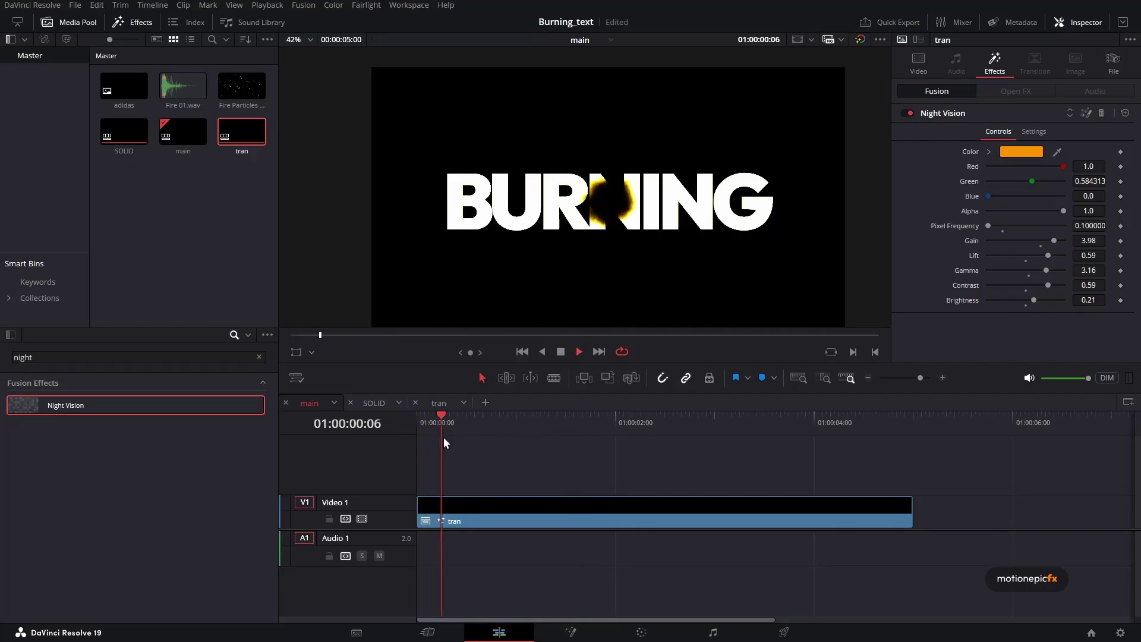
{"action": "key", "text": "space"}
{"action": "key", "text": "Home"}
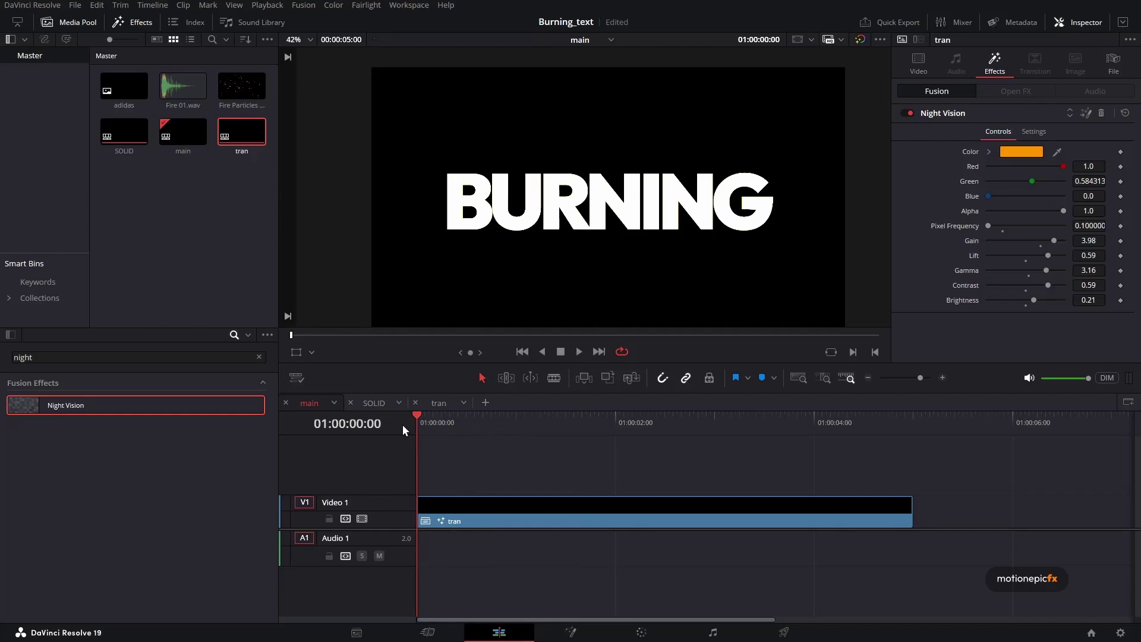
Delay the SOLID clip in tran by about nine frames, then play back main.
{"action": "left_click", "coordinate": [429, 408]}
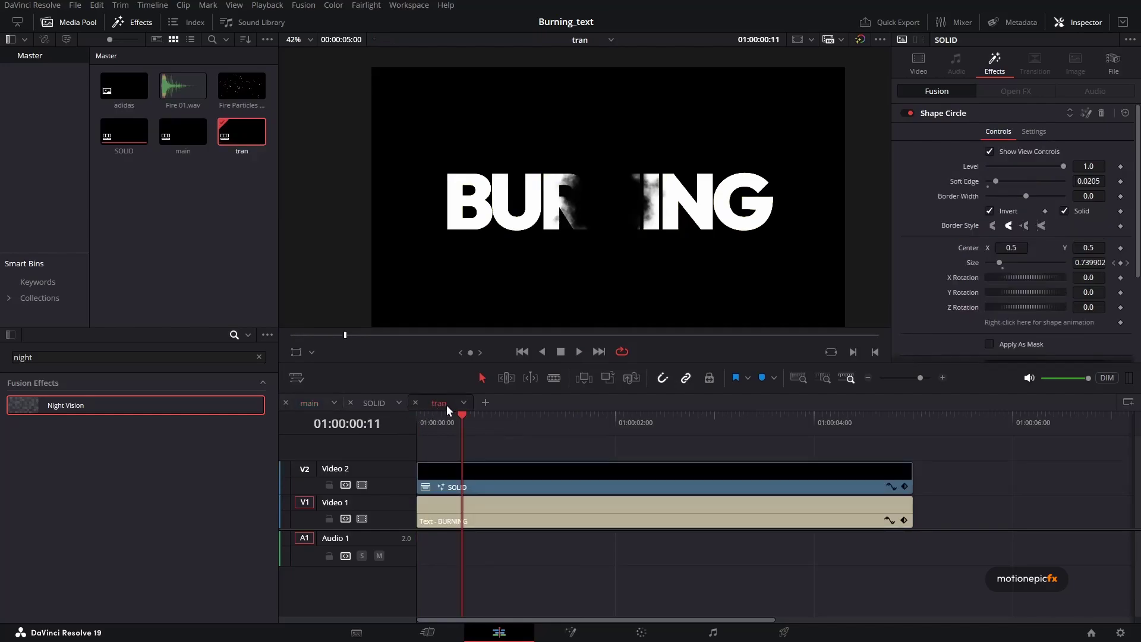
{"action": "left_click", "coordinate": [447, 482]}
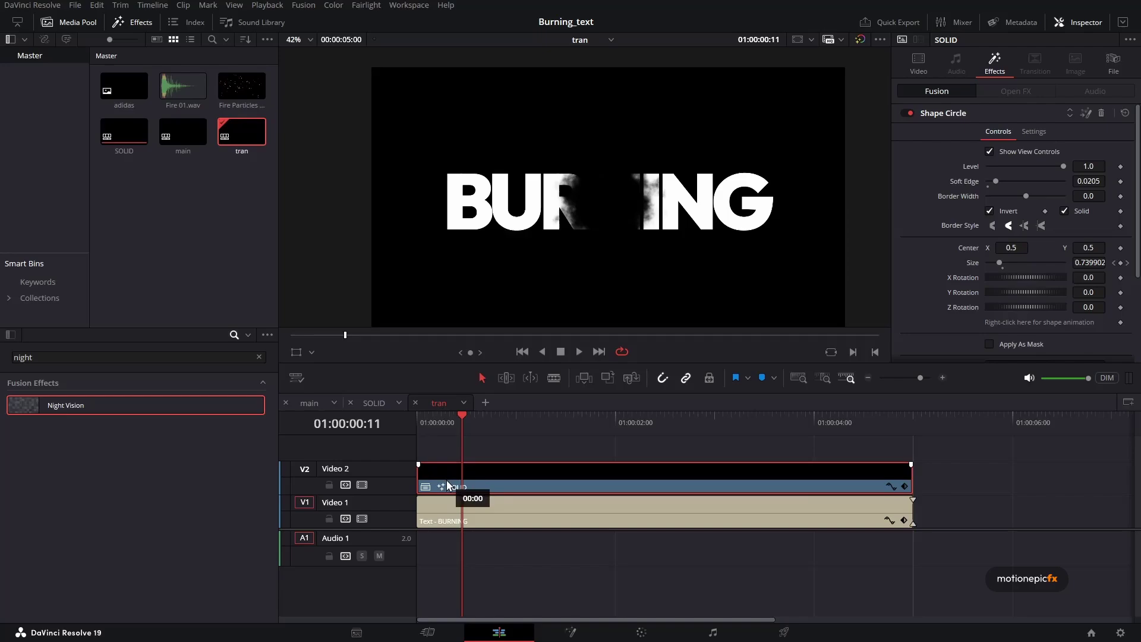
{"action": "left_click_drag", "start_coordinate": [447, 483], "coordinate": [479, 488]}
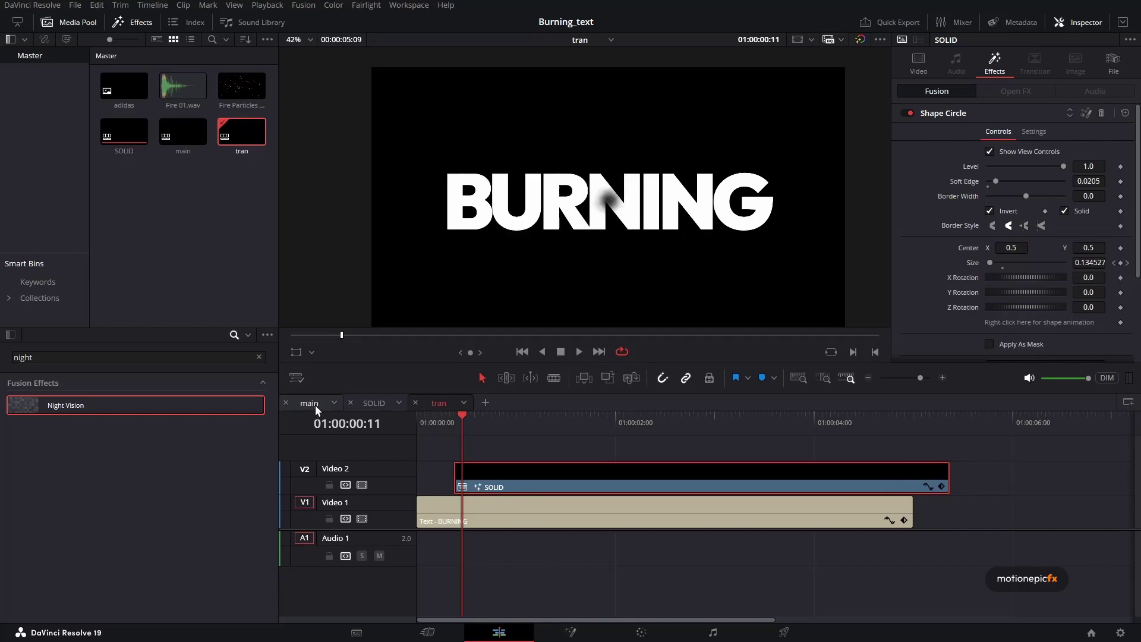
{"action": "left_click", "coordinate": [312, 404]}
{"action": "key", "text": "space"}
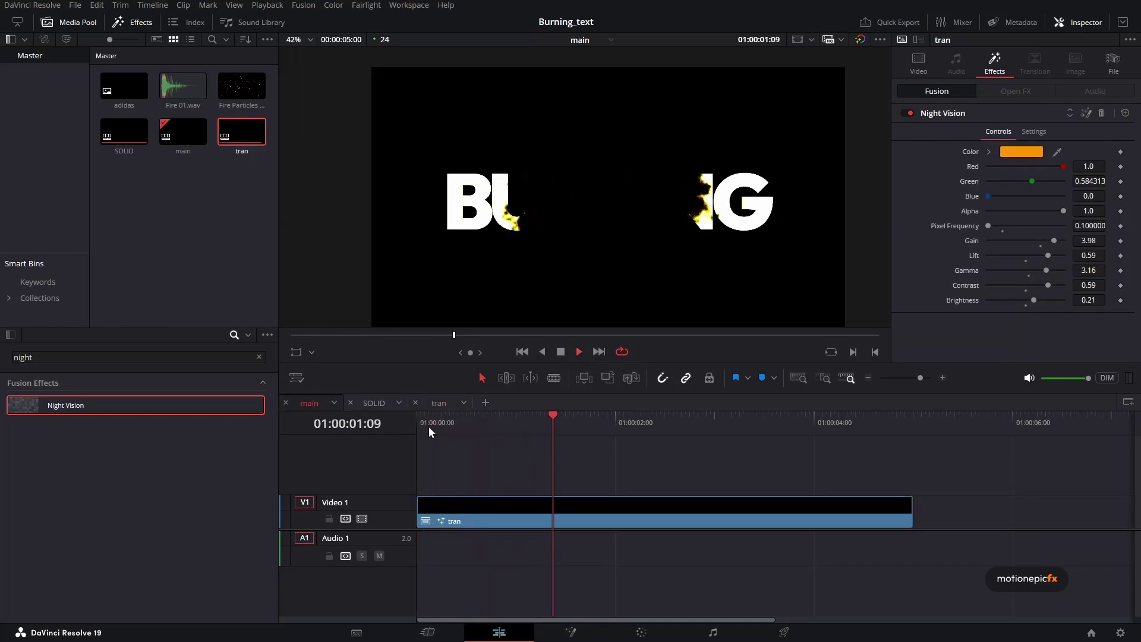
{"action": "left_click", "coordinate": [418, 422]}
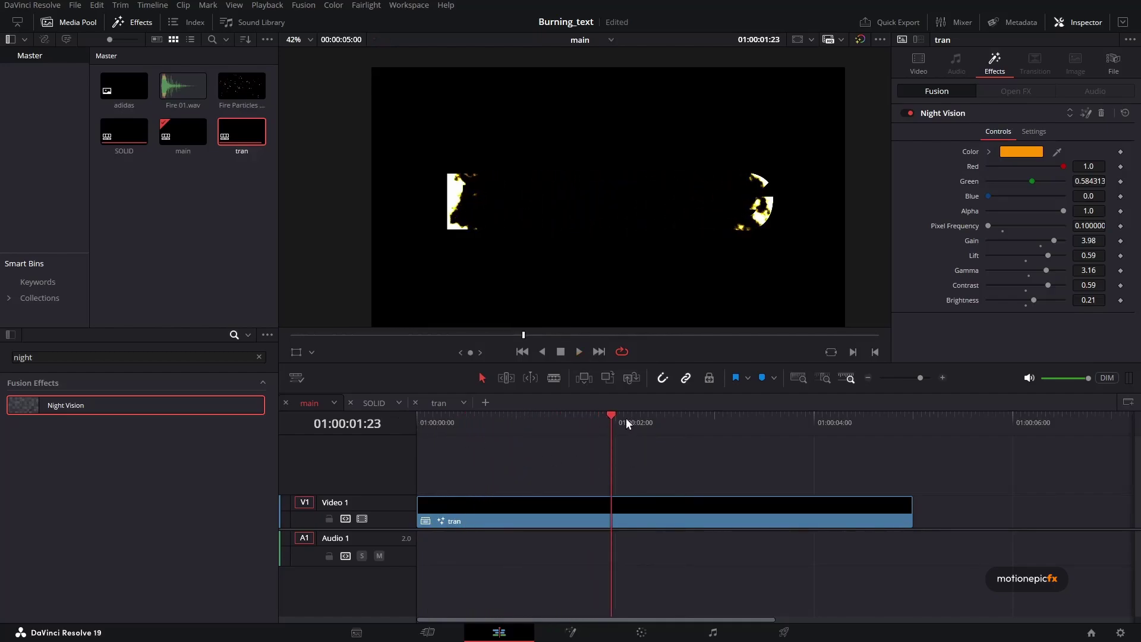
Add a second video track and place an Adjustment Clip on Video 2 over tran.
{"action": "right_click", "coordinate": [387, 512]}
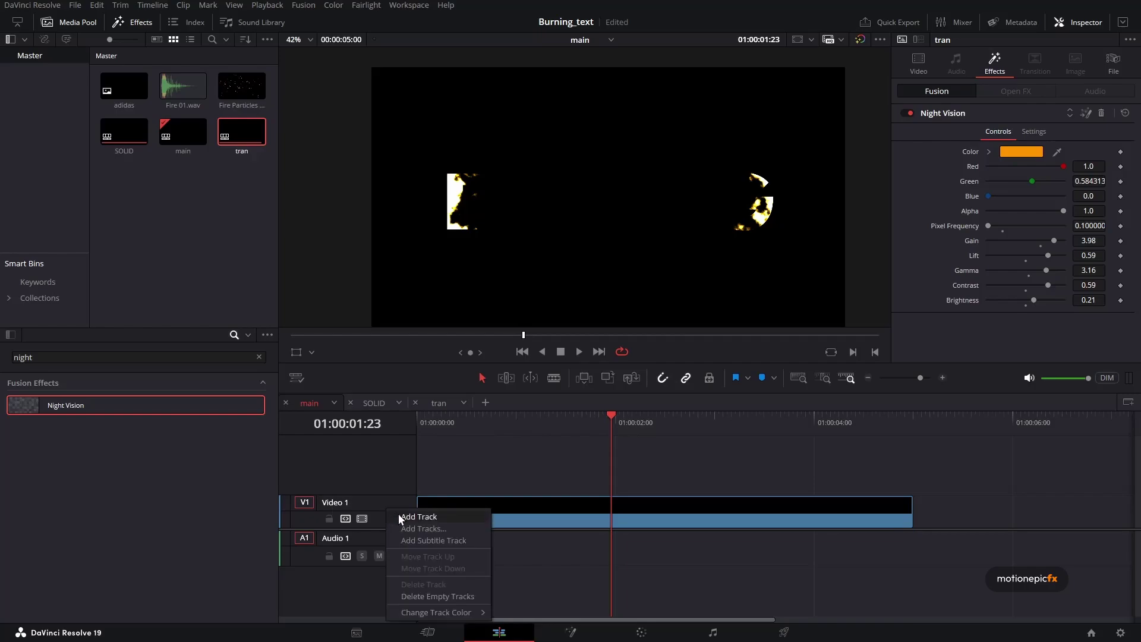
{"action": "left_click", "coordinate": [398, 513]}
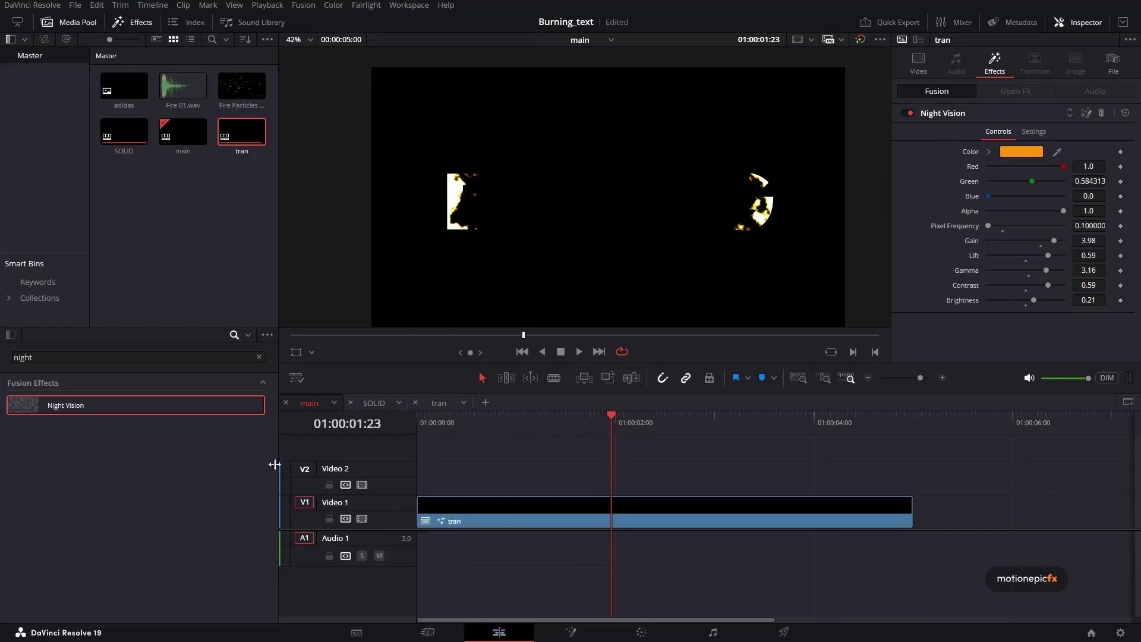
{"action": "left_click", "coordinate": [81, 362]}
{"action": "key", "text": "ctrl+a"}
{"action": "type", "text": "ad"}
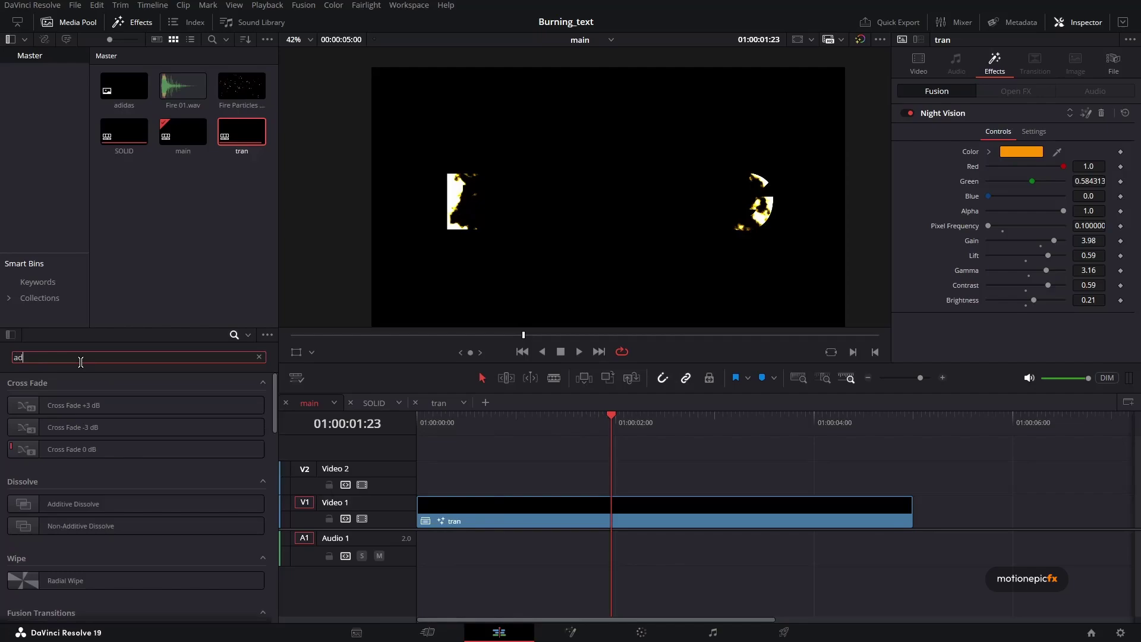
{"action": "type", "text": "jus"}
{"action": "left_click_drag", "start_coordinate": [88, 406], "coordinate": [466, 479]}
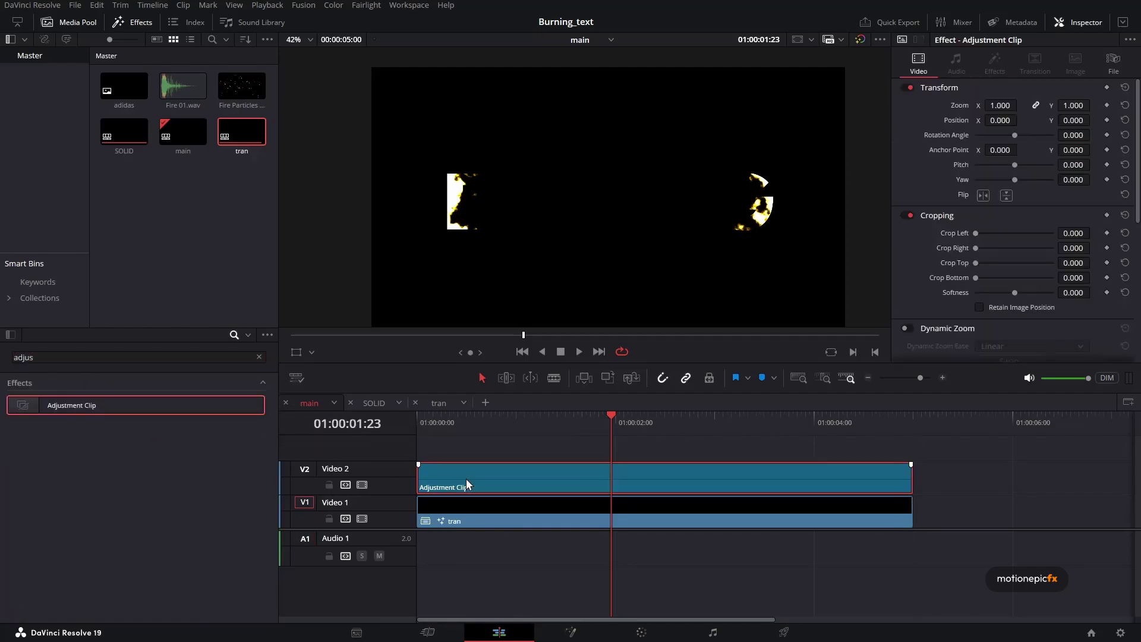
Apply the Comic Book effect to the Adjustment Clip with Image Angle 0.
{"action": "left_click", "coordinate": [91, 356]}
{"action": "double_click", "coordinate": [78, 359]}
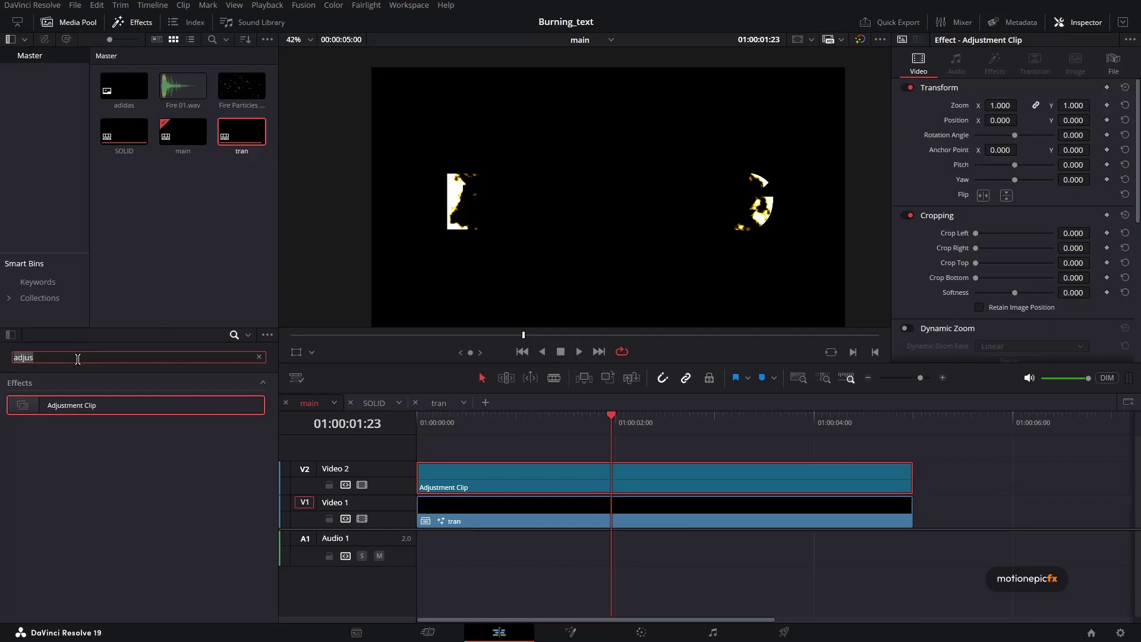
{"action": "type", "text": "comic"}
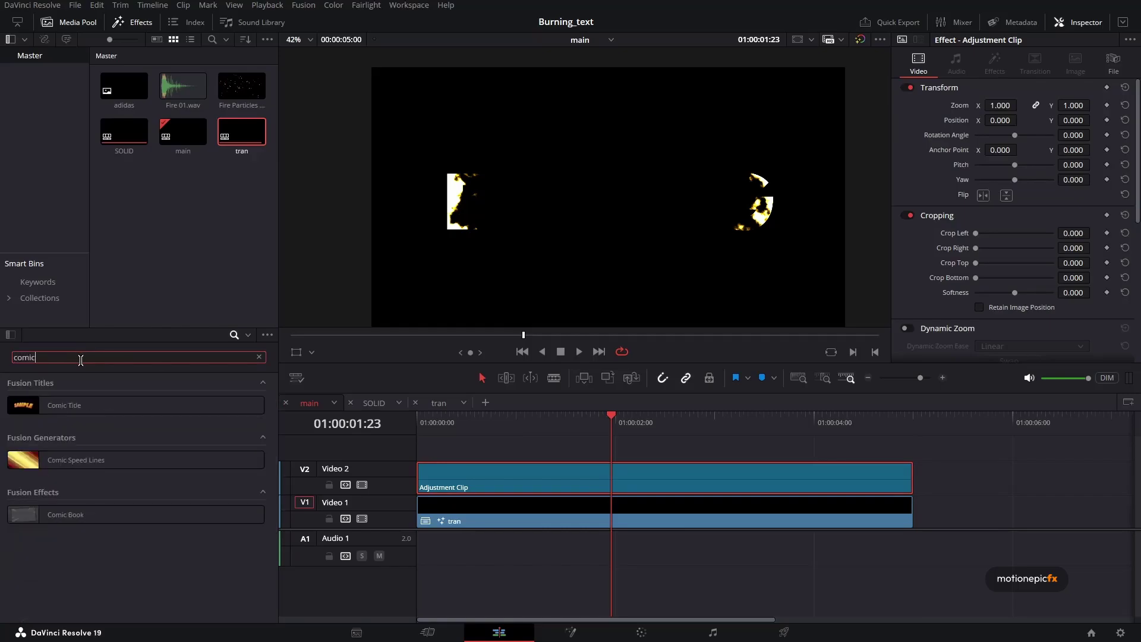
{"action": "left_click_drag", "start_coordinate": [102, 515], "coordinate": [453, 486]}
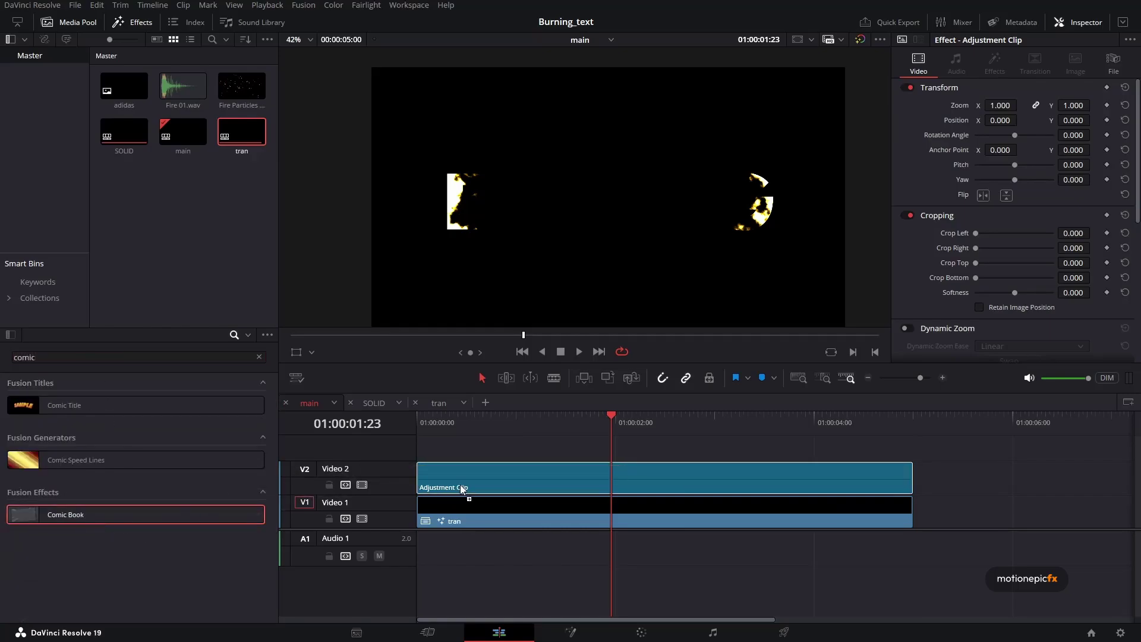
{"action": "left_click_drag", "start_coordinate": [460, 488], "coordinate": [460, 487]}
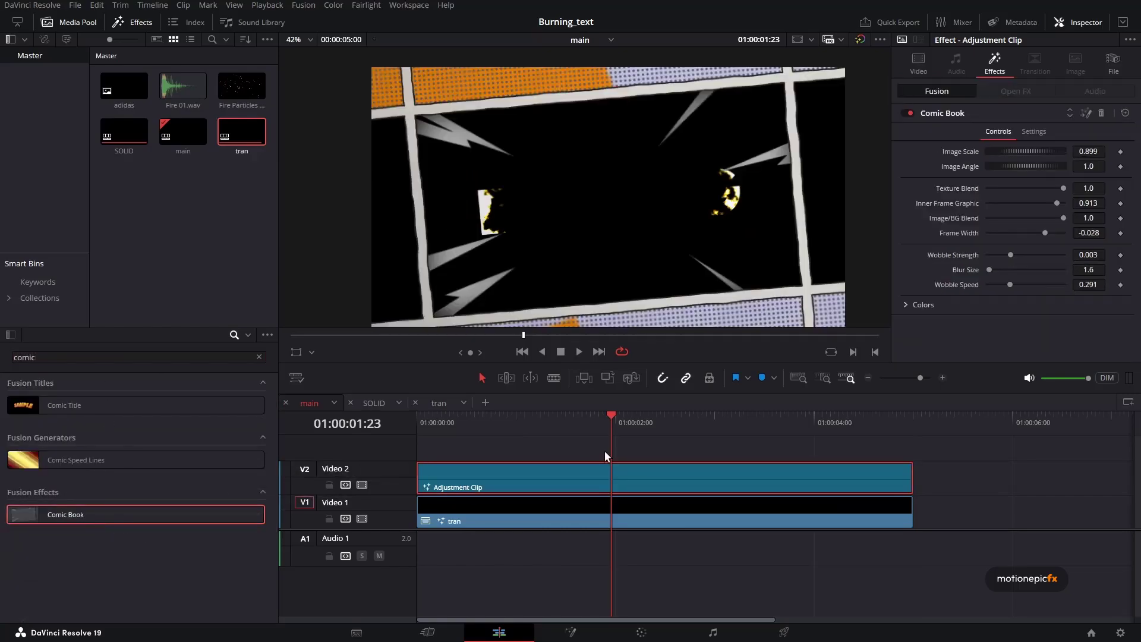
{"action": "left_click", "coordinate": [1095, 169]}
{"action": "type", "text": "0"}
{"action": "key", "text": "Tab"}
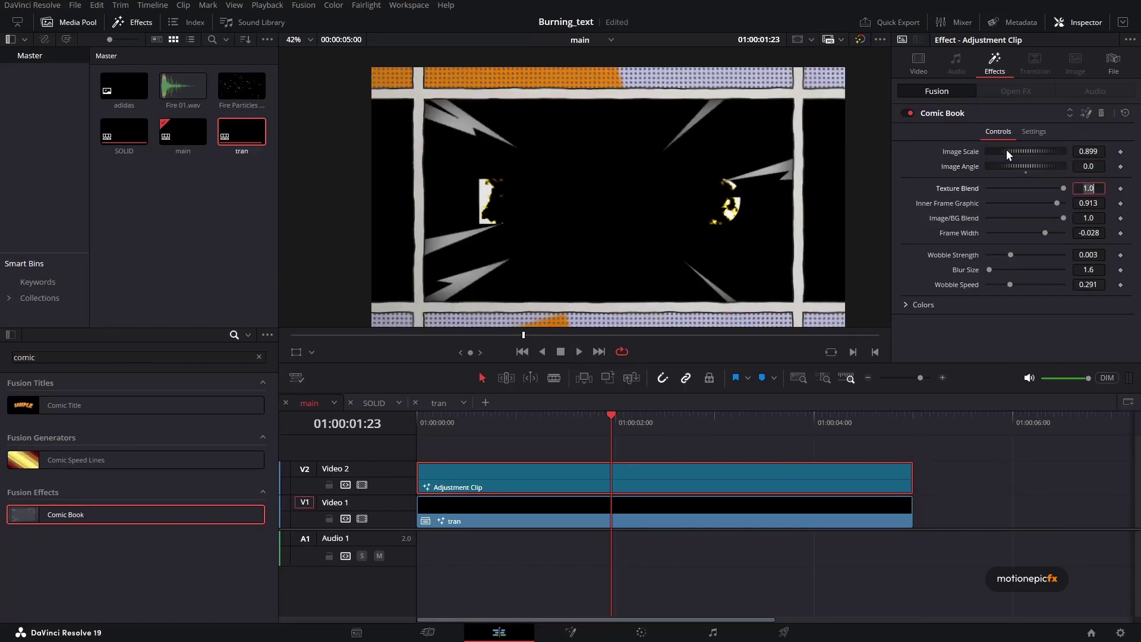
Try a larger comic scale, no speed lines and wobble 0.01, then remove Comic Book.
{"action": "left_click_drag", "start_coordinate": [1016, 151], "coordinate": [1041, 161]}
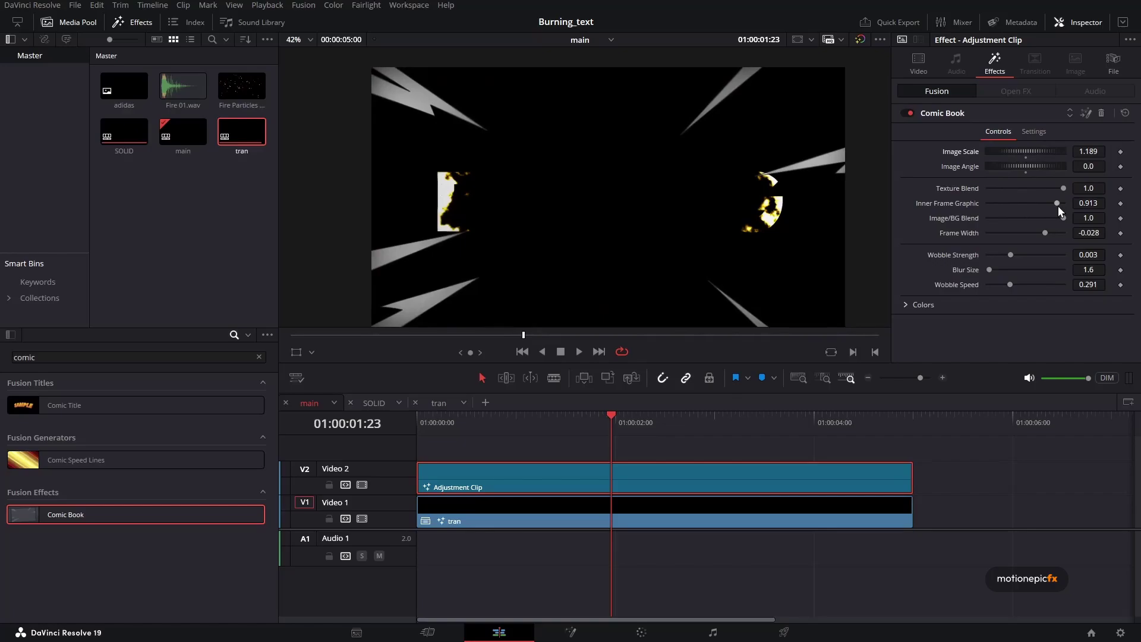
{"action": "left_click_drag", "start_coordinate": [1058, 206], "coordinate": [883, 200]}
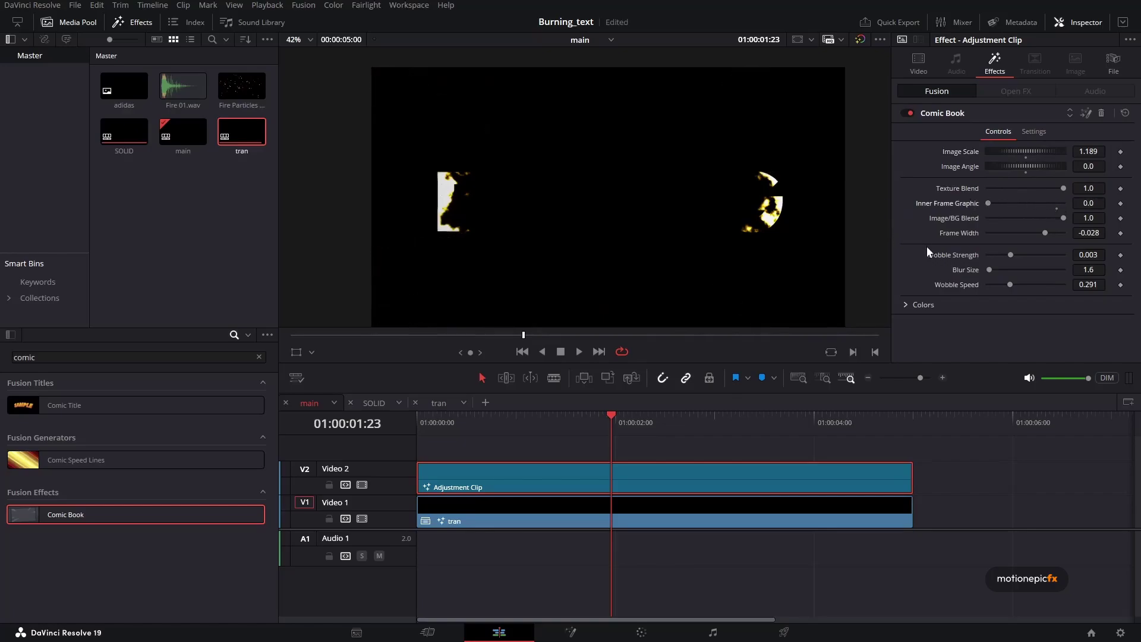
{"action": "left_click_drag", "start_coordinate": [1011, 254], "coordinate": [1064, 255]}
{"action": "scroll", "coordinate": [445, 196], "scroll_direction": "up", "scroll_amount": 5}
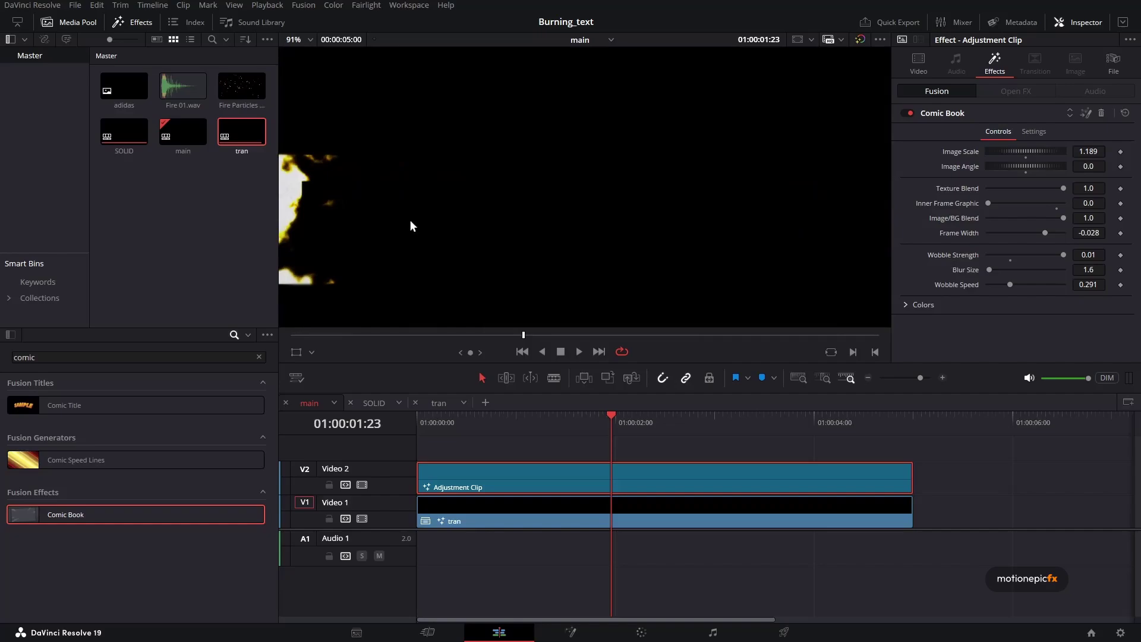
{"action": "left_click", "coordinate": [453, 416]}
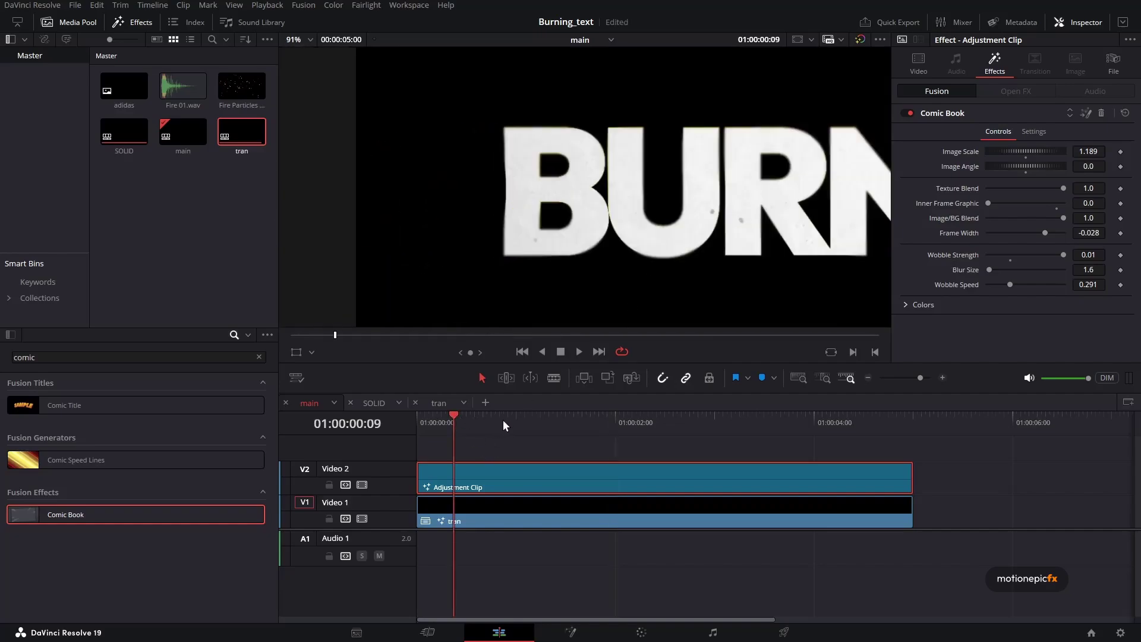
{"action": "left_click_drag", "start_coordinate": [503, 419], "coordinate": [595, 434]}
{"action": "scroll", "coordinate": [743, 237], "scroll_direction": "down", "scroll_amount": 5}
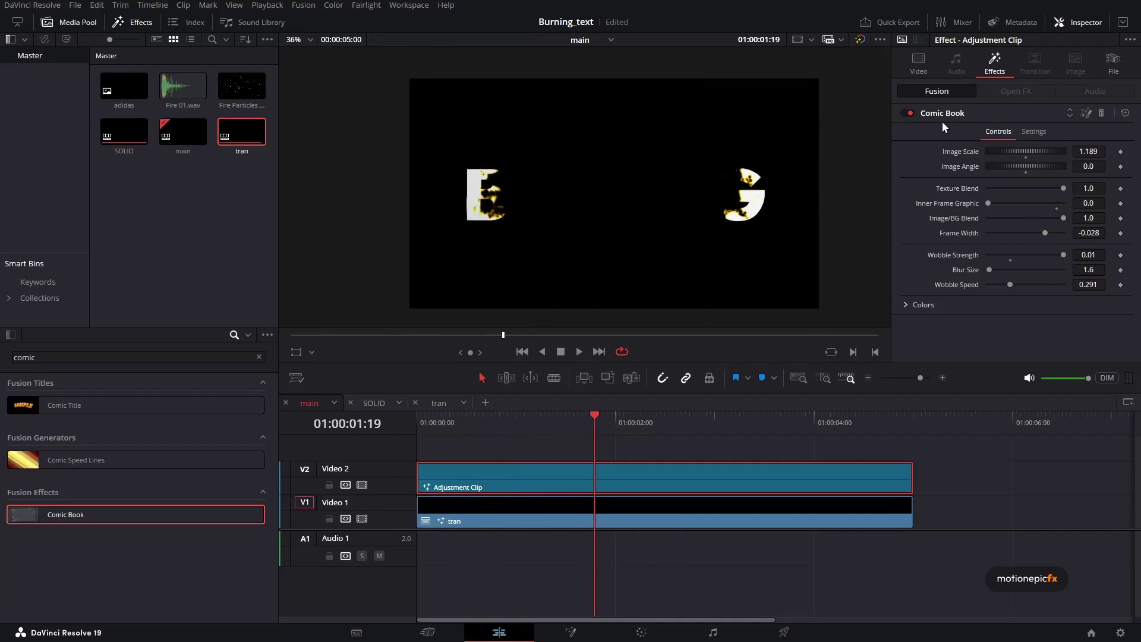
{"action": "left_click", "coordinate": [1103, 114]}
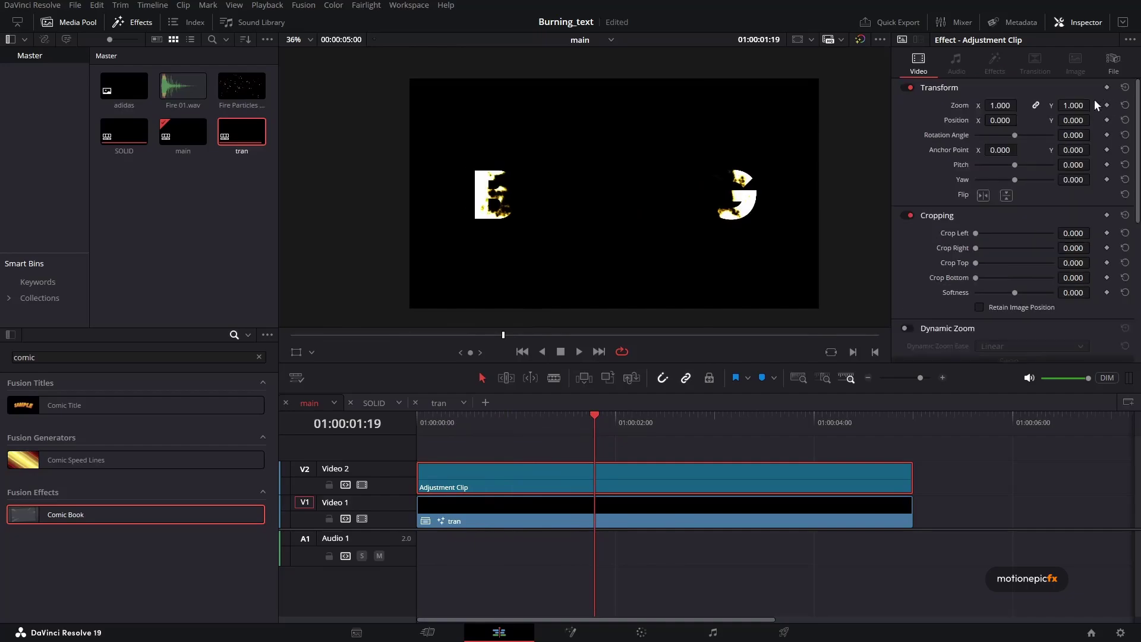
{"action": "left_click_drag", "start_coordinate": [506, 426], "coordinate": [558, 426]}
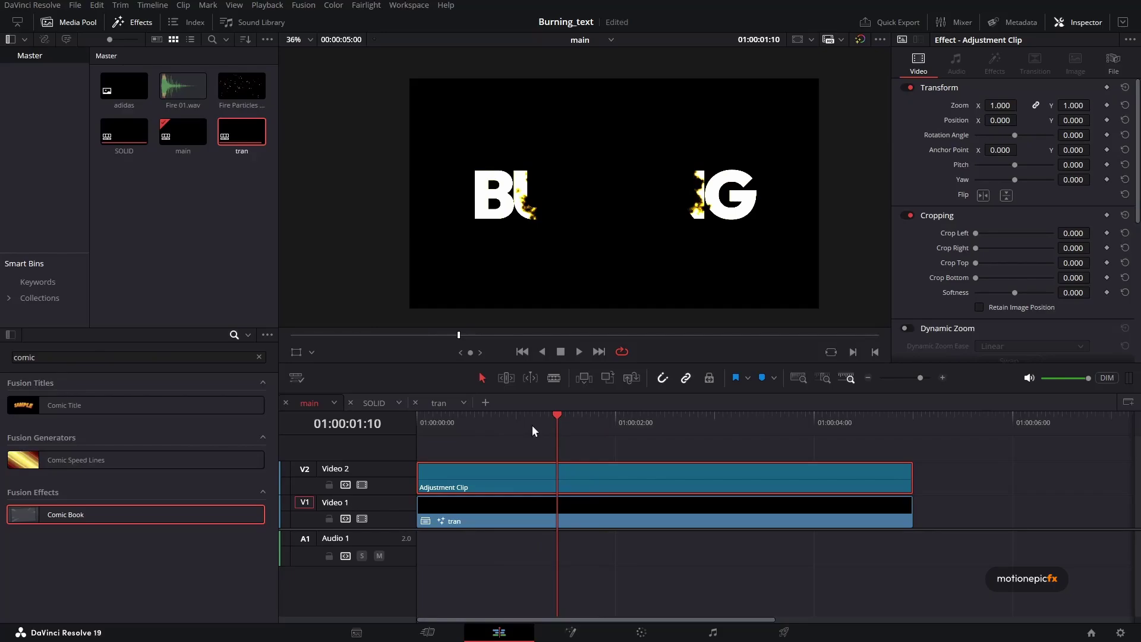
Place Fire Particles Overlay.mp4 on a new Video 3 track with Composite Mode Add.
{"action": "left_click", "coordinate": [492, 430]}
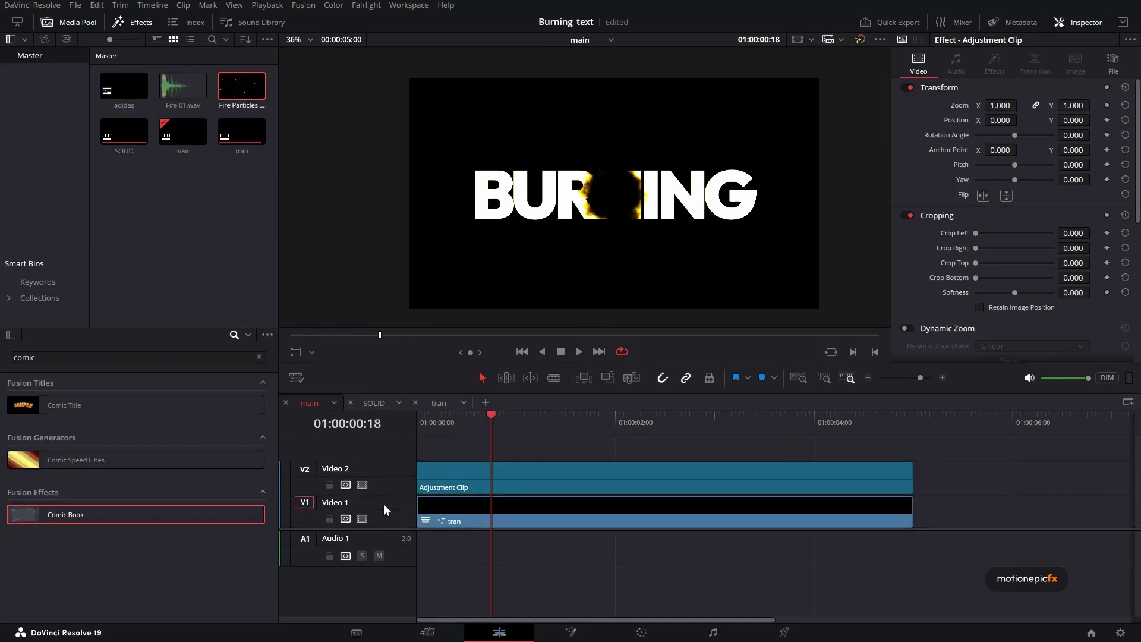
{"action": "left_click_drag", "start_coordinate": [395, 529], "coordinate": [397, 553]}
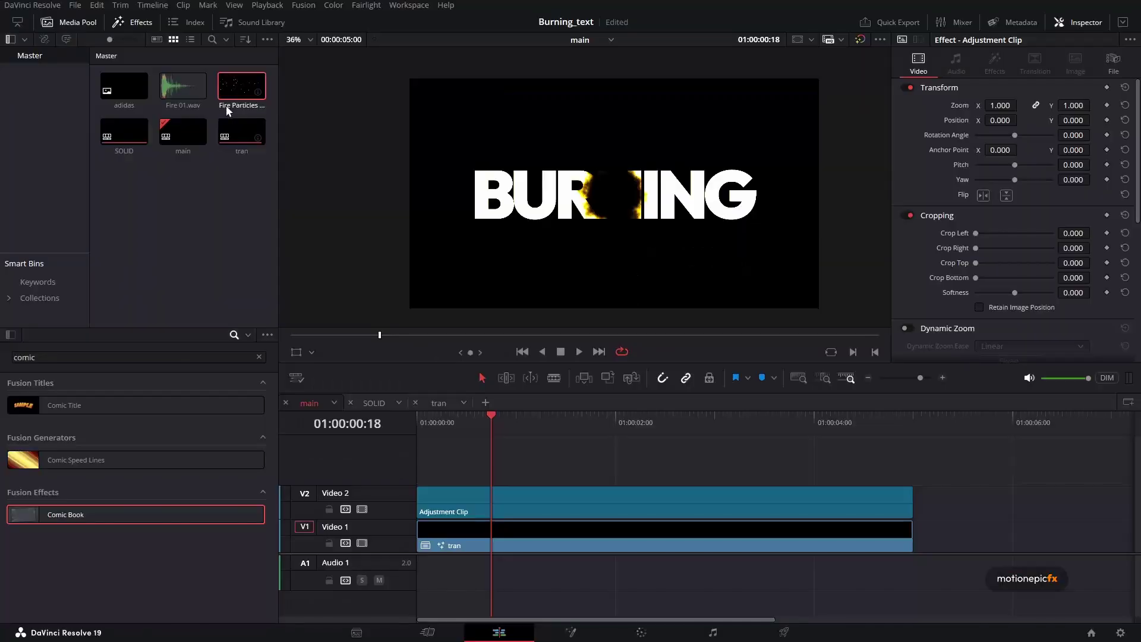
{"action": "left_click_drag", "start_coordinate": [229, 119], "coordinate": [485, 466]}
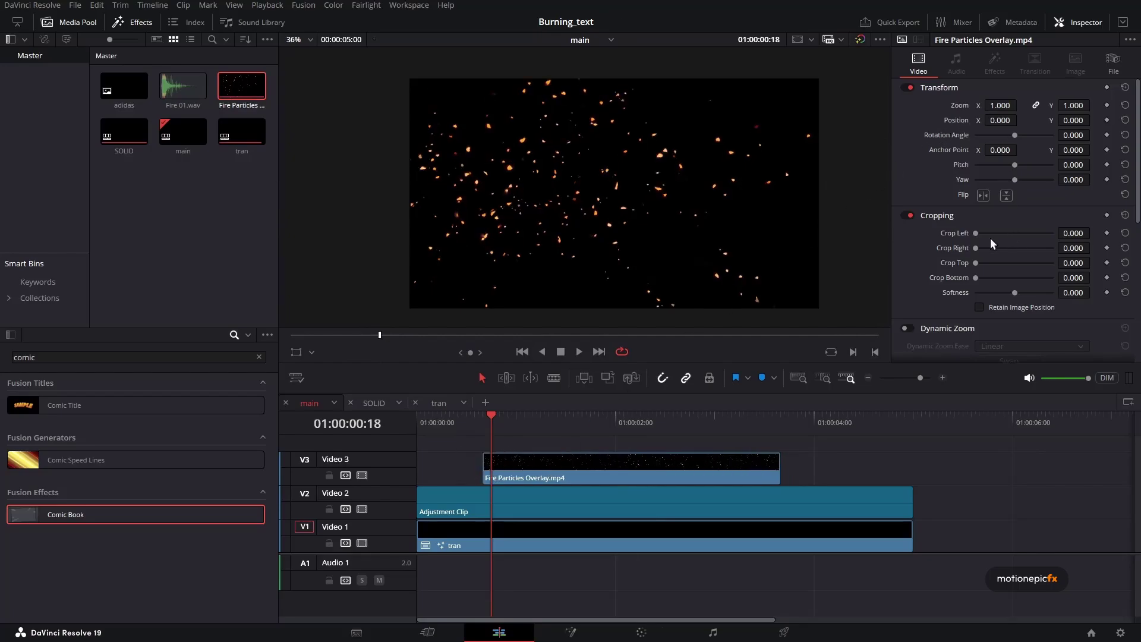
{"action": "scroll", "coordinate": [991, 237], "scroll_direction": "down", "scroll_amount": 5}
{"action": "left_click", "coordinate": [1012, 256]}
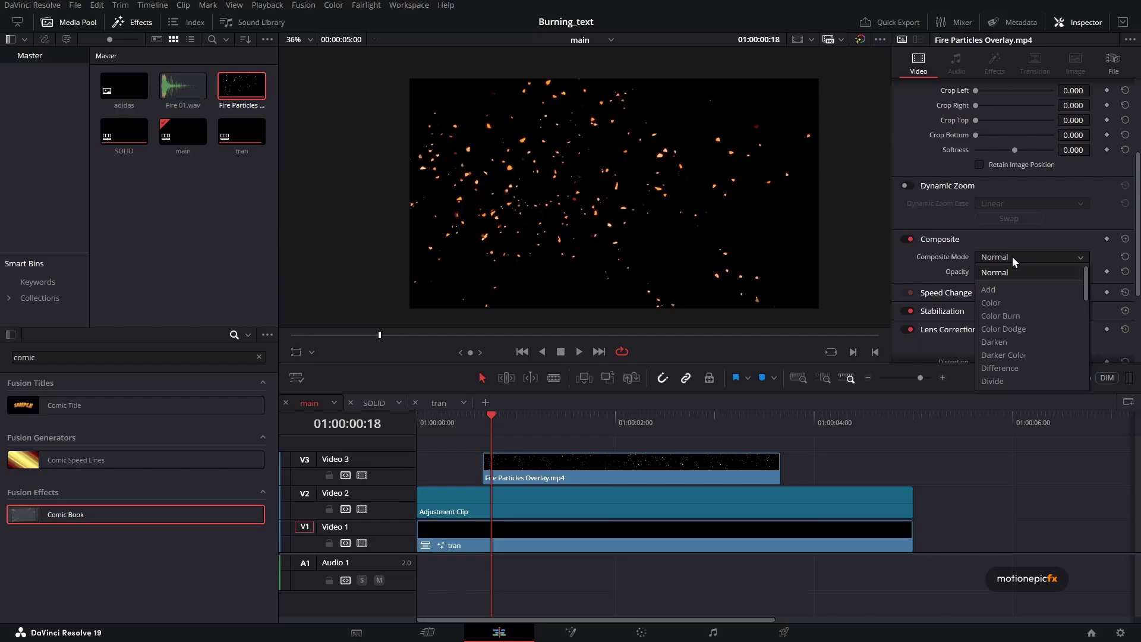
{"action": "left_click", "coordinate": [1001, 288]}
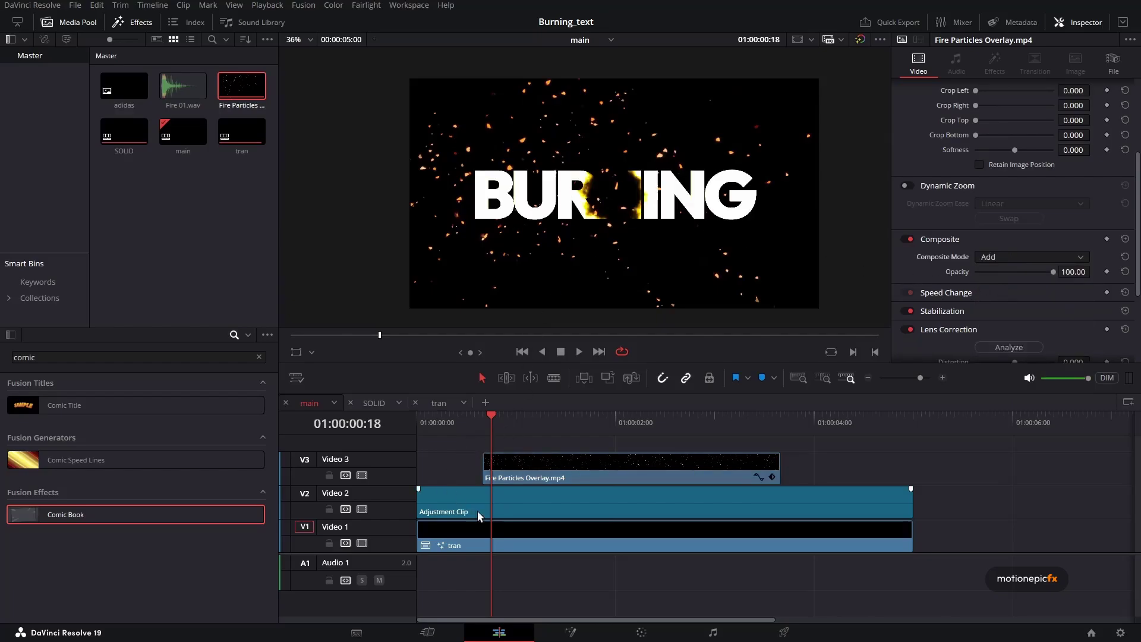
Shift the particles clip four frames earlier and save the project.
{"action": "left_click_drag", "start_coordinate": [422, 421], "coordinate": [465, 439]}
{"action": "left_click_drag", "start_coordinate": [518, 473], "coordinate": [504, 476]}
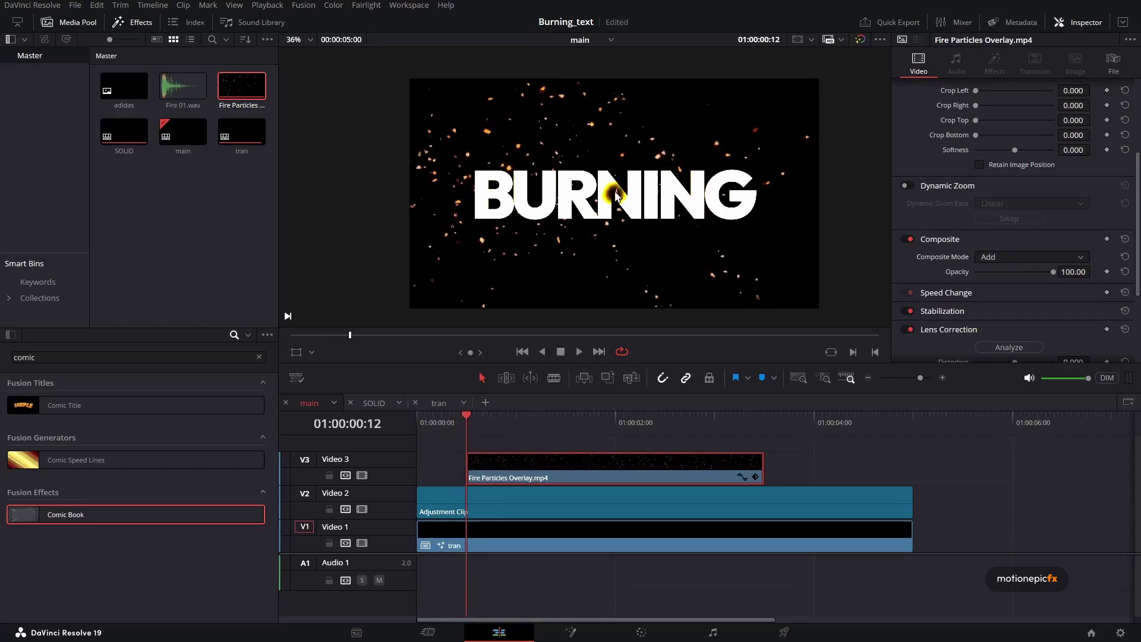
{"action": "key", "text": "ctrl+s"}
Copy the SOLID clip in tran and paste its Fusion effects onto the Fire Particles clip.
{"action": "left_click", "coordinate": [435, 406]}
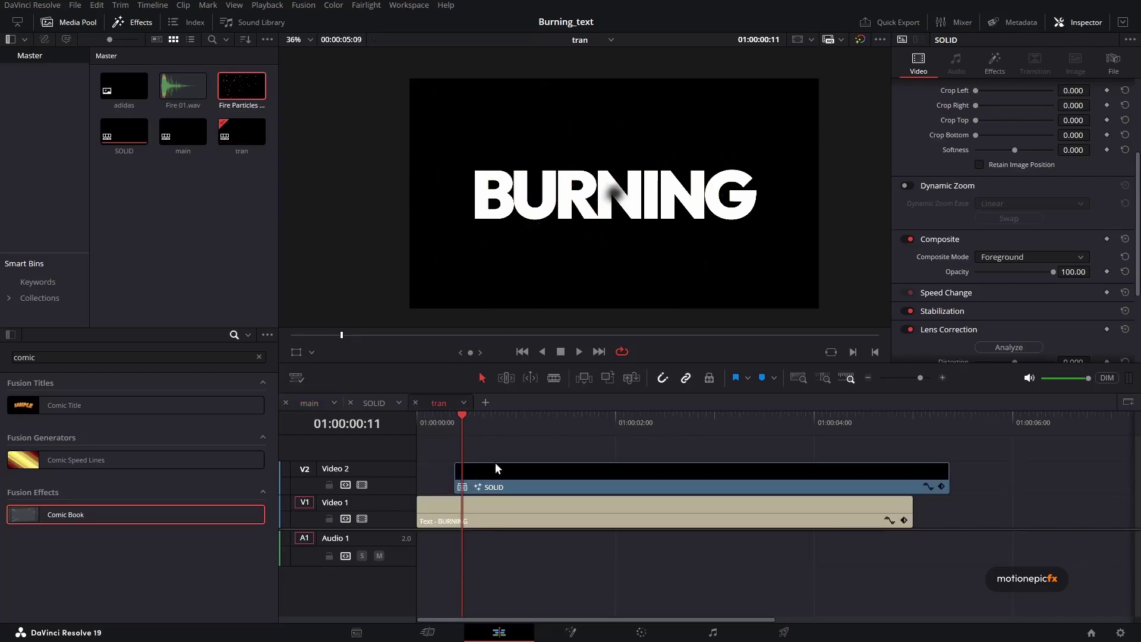
{"action": "left_click", "coordinate": [519, 481]}
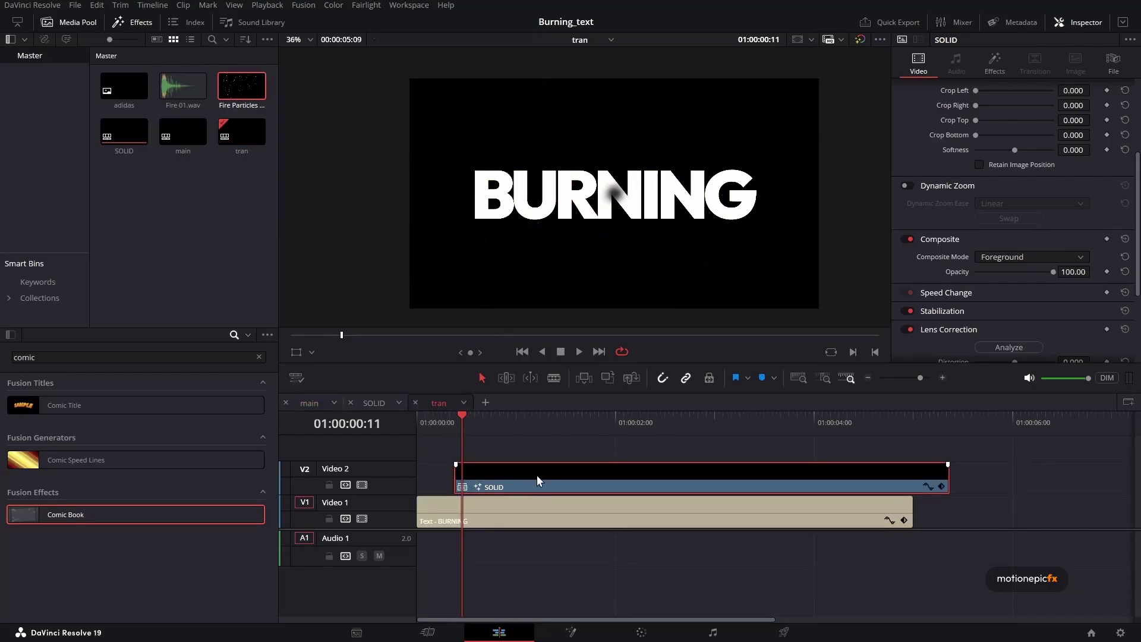
{"action": "right_click", "coordinate": [537, 476]}
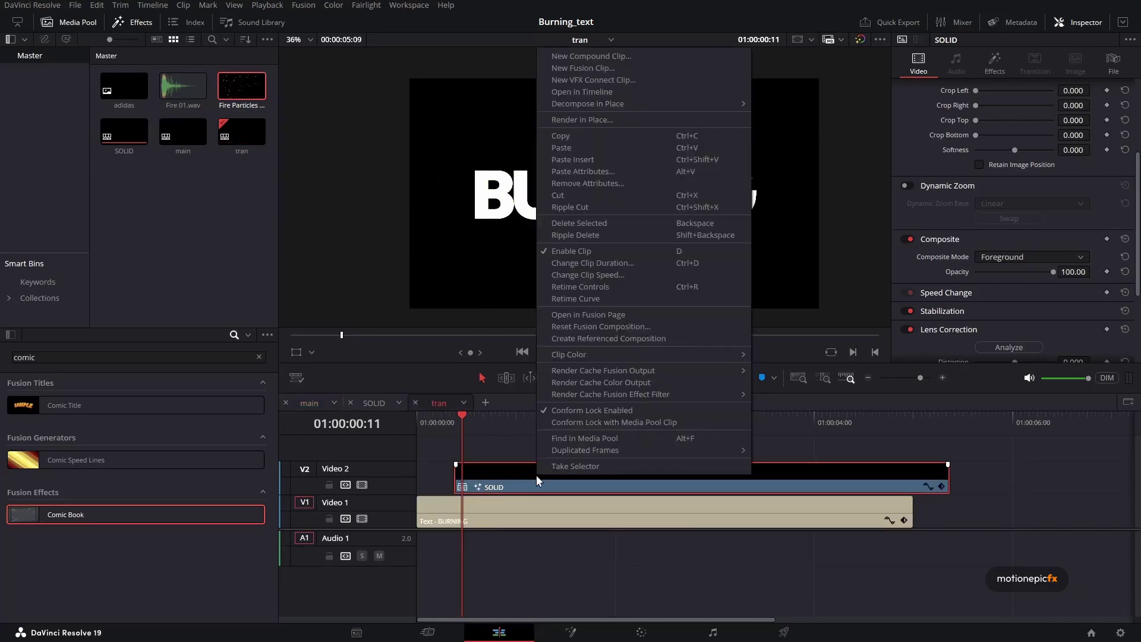
{"action": "left_click", "coordinate": [569, 138]}
{"action": "left_click", "coordinate": [313, 404]}
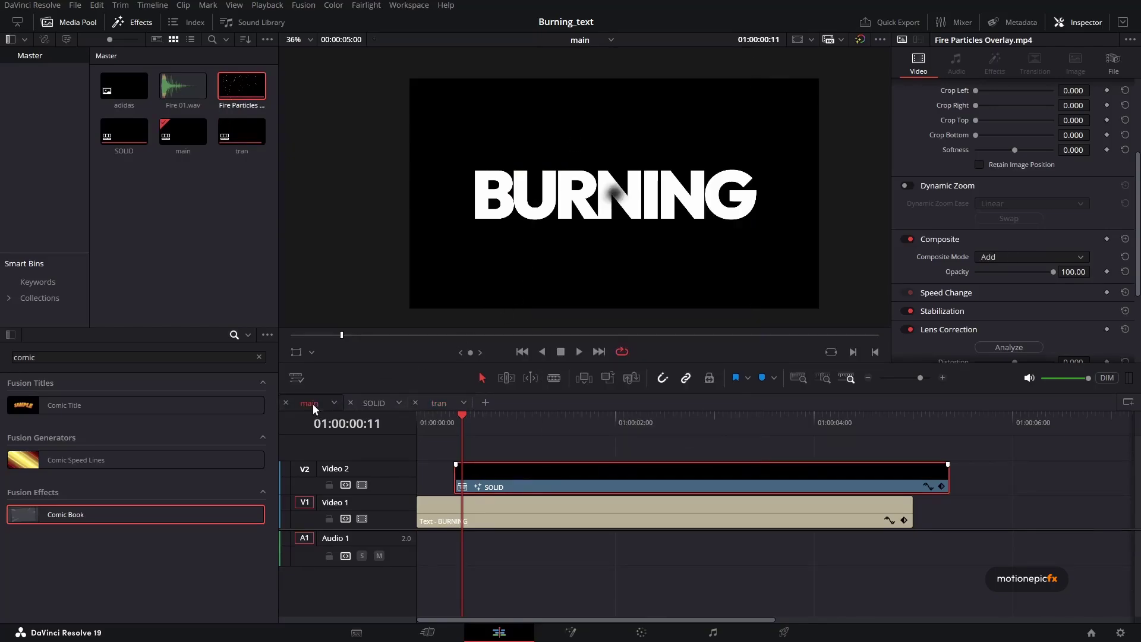
{"action": "left_click", "coordinate": [504, 476]}
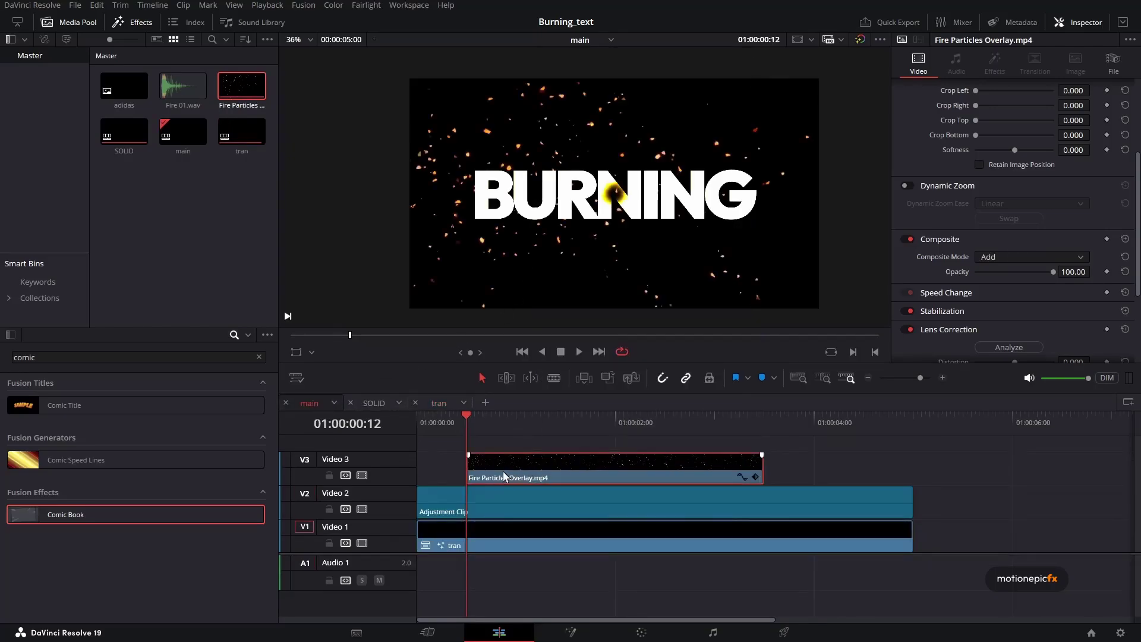
{"action": "right_click", "coordinate": [519, 471]}
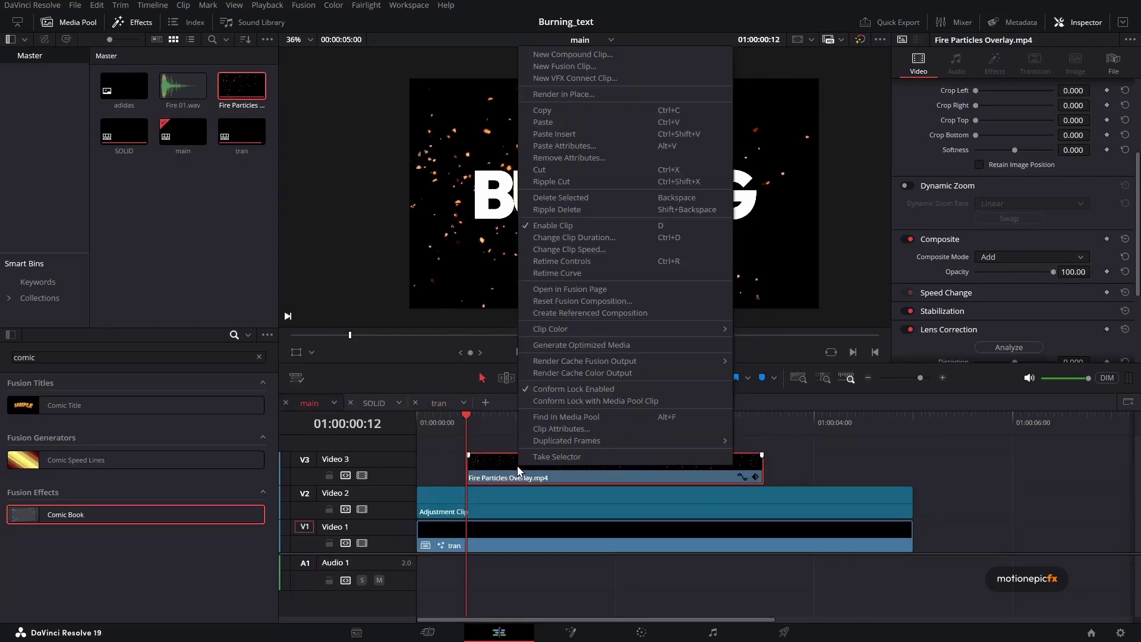
{"action": "left_click", "coordinate": [560, 142]}
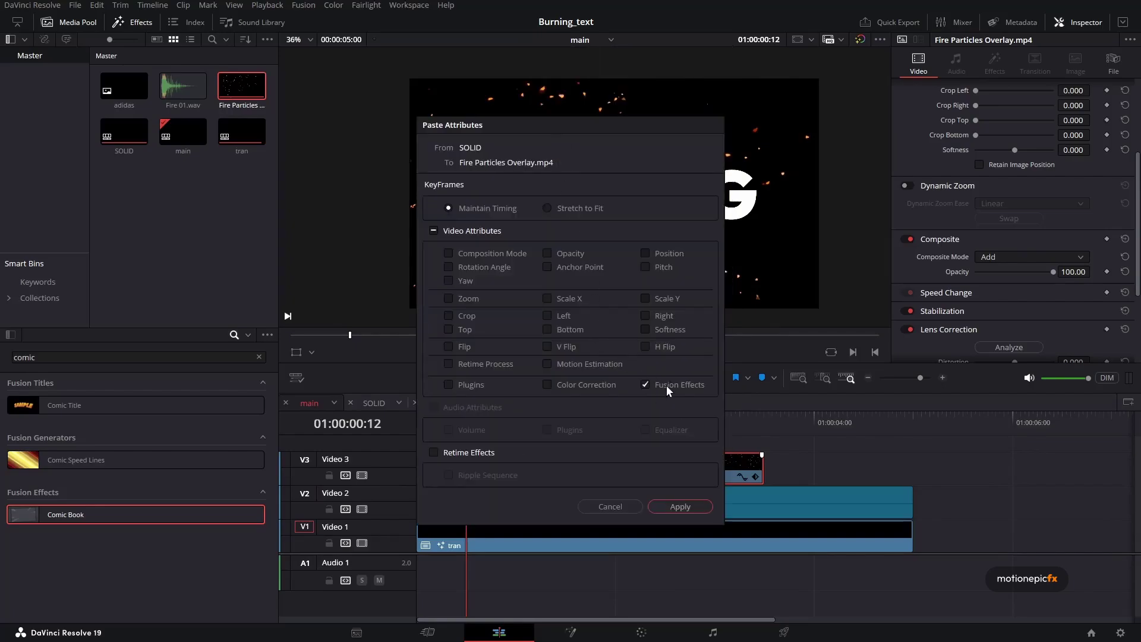
{"action": "left_click", "coordinate": [676, 506]}
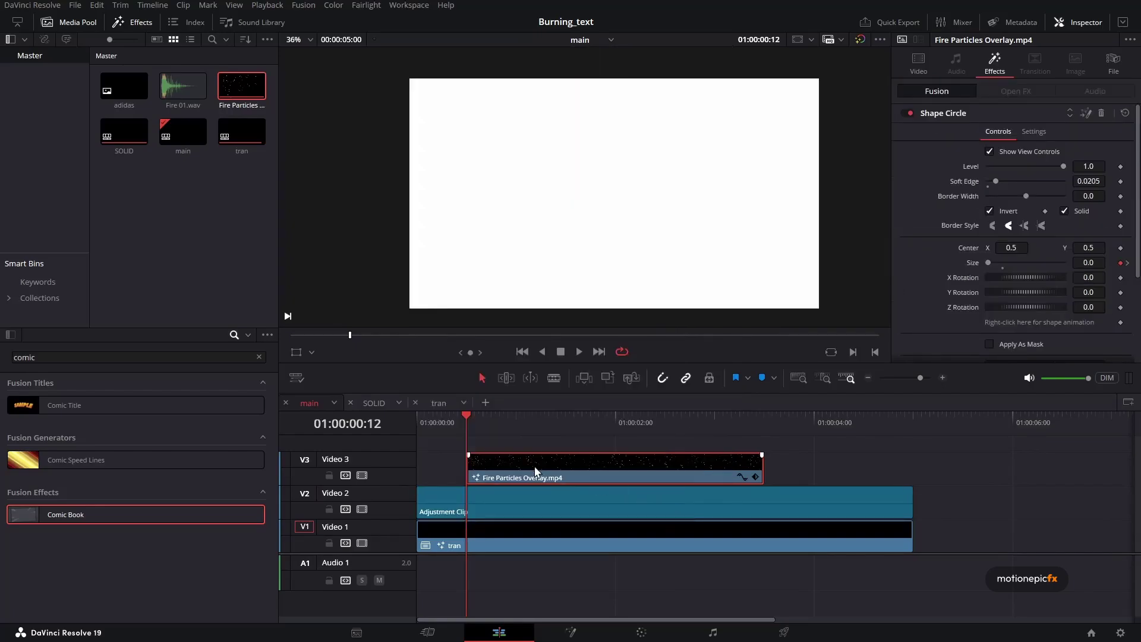
Delete the pasted Noise Distortion and apply Shape Circle as an uninverted mask.
{"action": "left_click", "coordinate": [943, 113]}
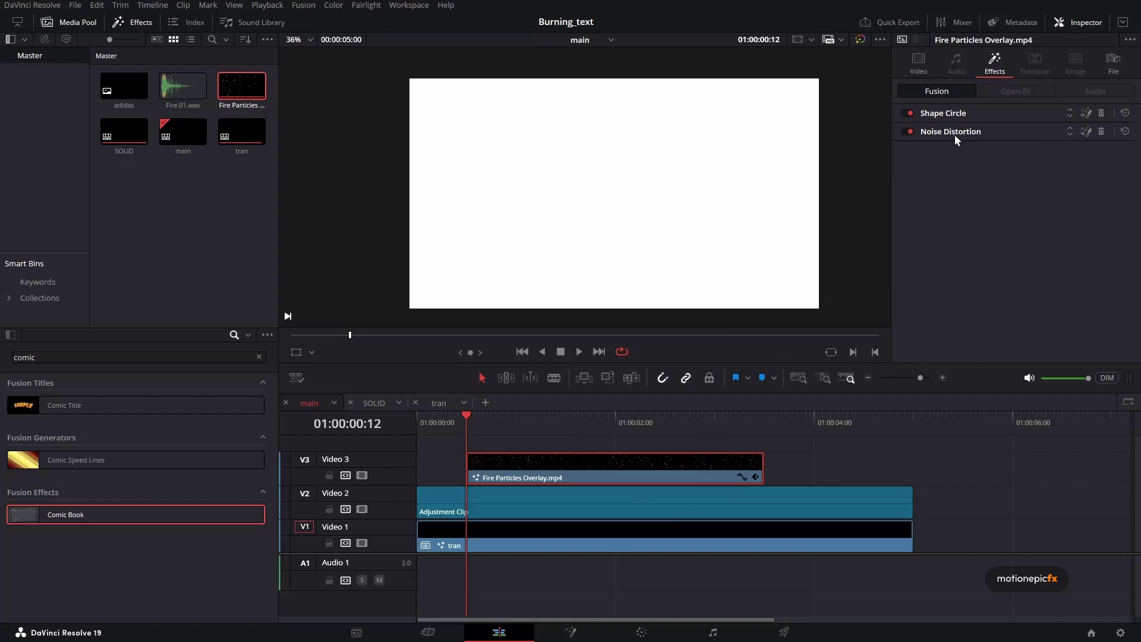
{"action": "left_click", "coordinate": [1103, 132]}
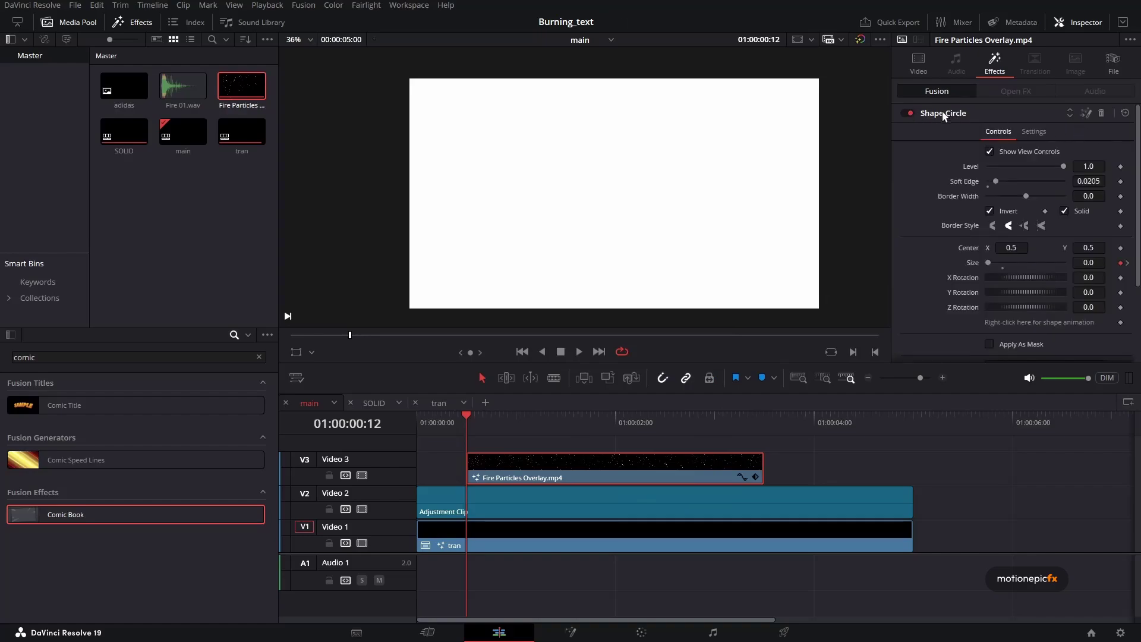
{"action": "scroll", "coordinate": [954, 259], "scroll_direction": "down", "scroll_amount": 1}
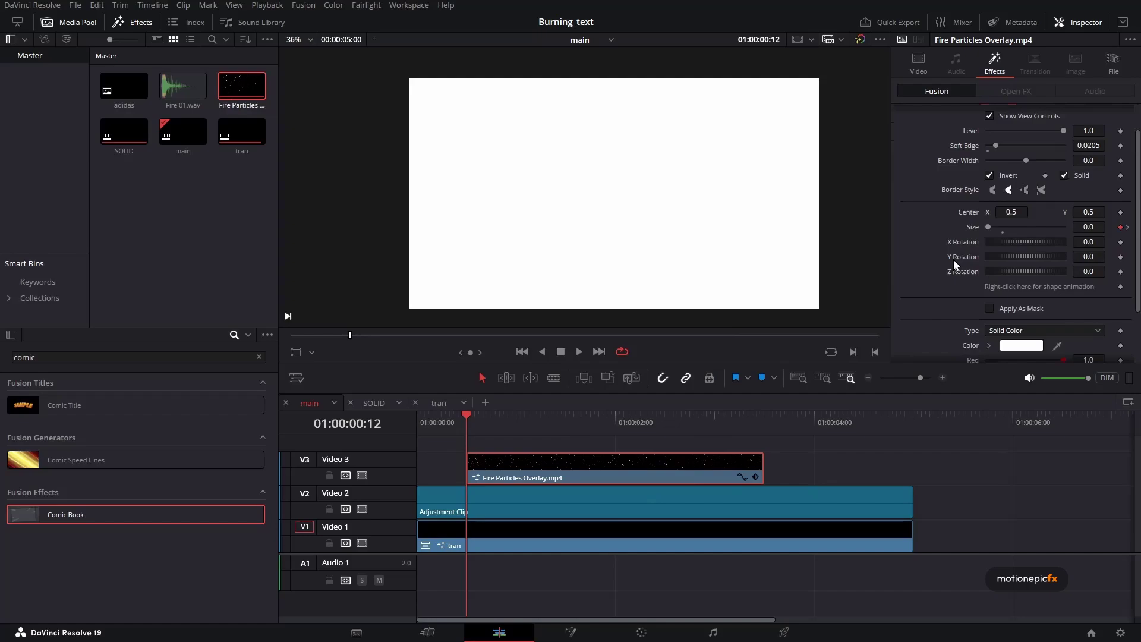
{"action": "left_click", "coordinate": [990, 309]}
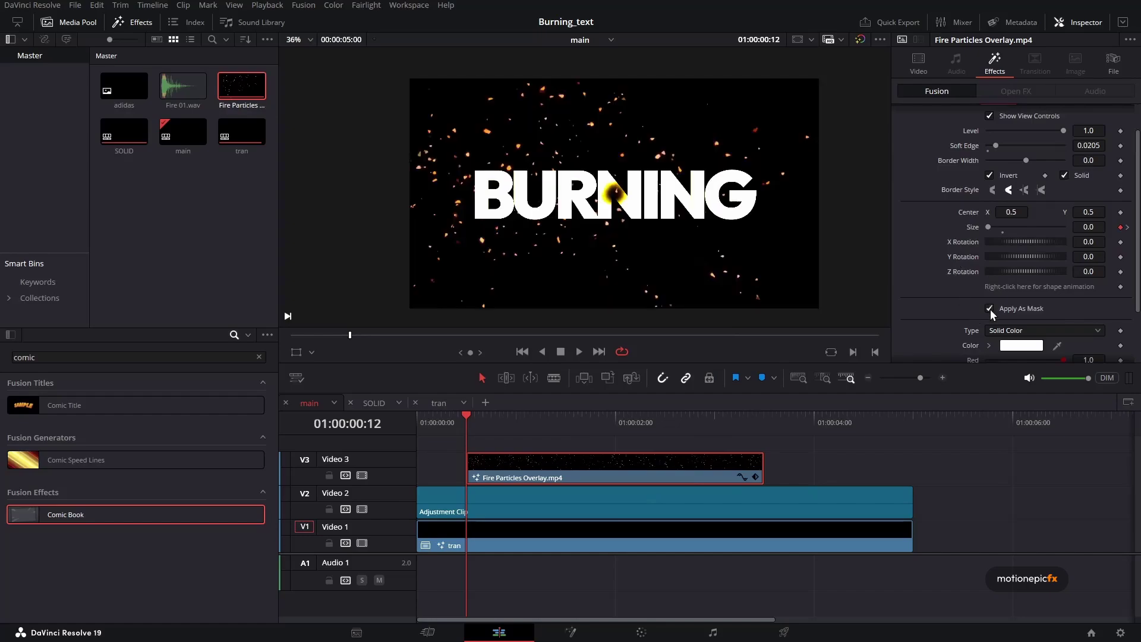
{"action": "scroll", "coordinate": [986, 261], "scroll_direction": "up", "scroll_amount": 1}
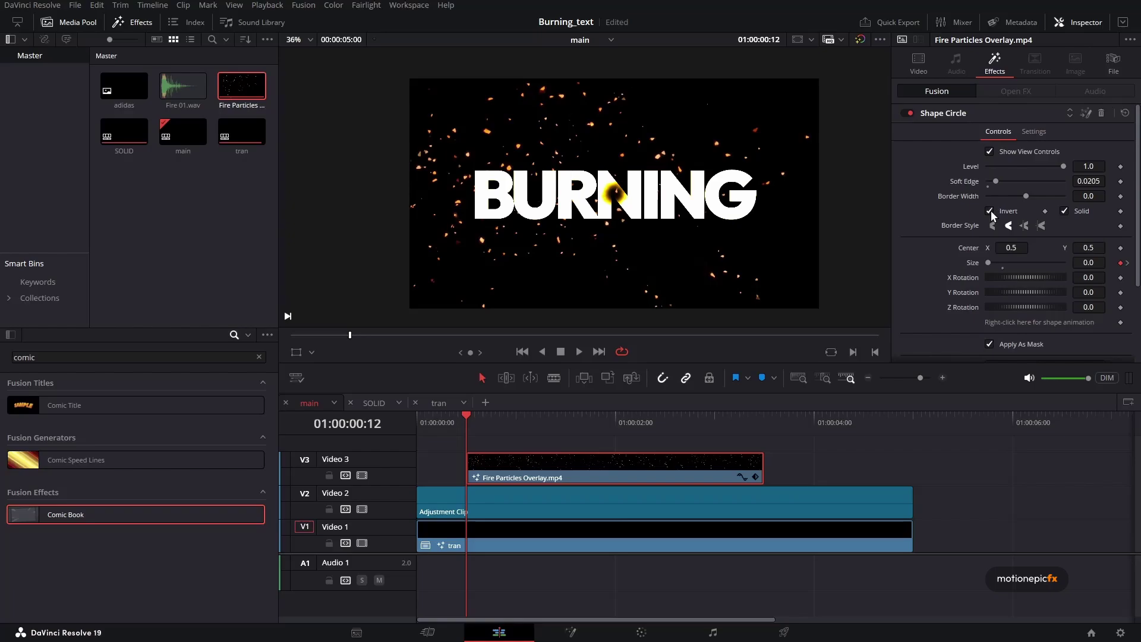
{"action": "mouse_move", "coordinate": [456, 419]}
{"action": "left_mouse_down"}
{"action": "mouse_move", "coordinate": [562, 424]}
{"action": "mouse_move", "coordinate": [473, 430]}
{"action": "left_mouse_up"}
Set the circle mask size to 0.001 and save the project.
{"action": "key", "text": "ctrl+z"}
{"action": "left_click_drag", "start_coordinate": [1005, 265], "coordinate": [986, 272]}
{"action": "key", "text": "ctrl+s"}
{"action": "left_click", "coordinate": [1098, 263]}
{"action": "type", "text": "0"}
{"action": "type", "text": "1"}
{"action": "key", "text": "Return"}
Grow the circle mask to over 3 later in the burn and play it back.
{"action": "mouse_move", "coordinate": [509, 415]}
{"action": "left_mouse_down"}
{"action": "mouse_move", "coordinate": [734, 444]}
{"action": "mouse_move", "coordinate": [639, 444]}
{"action": "left_mouse_up"}
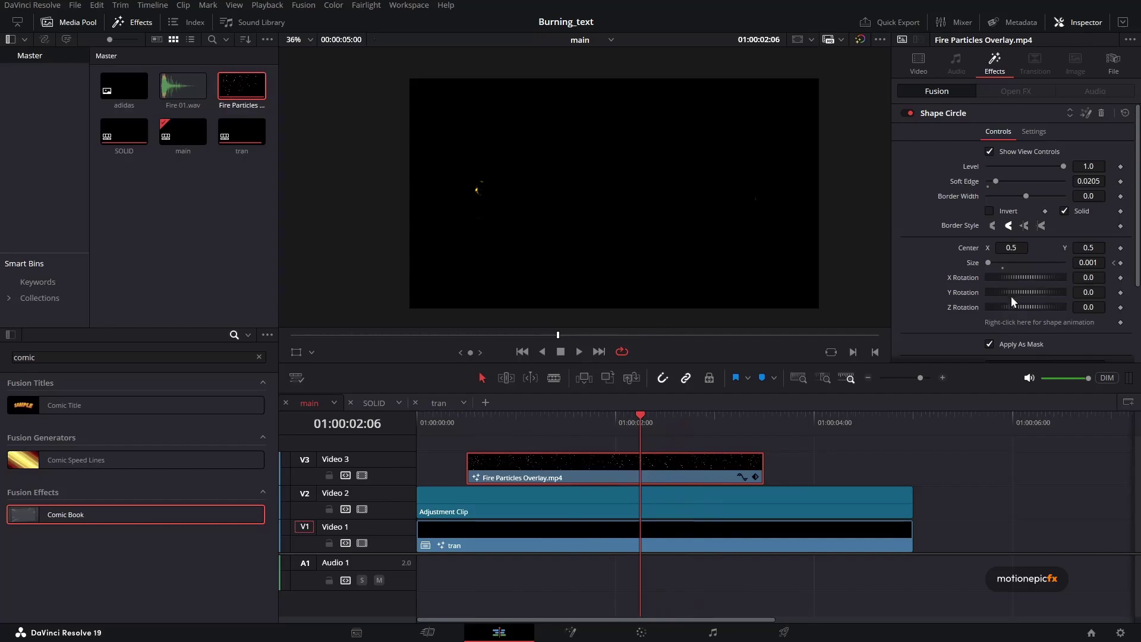
{"action": "left_click_drag", "start_coordinate": [990, 263], "coordinate": [1033, 278]}
{"action": "left_click", "coordinate": [474, 423]}
{"action": "left_click", "coordinate": [579, 352]}
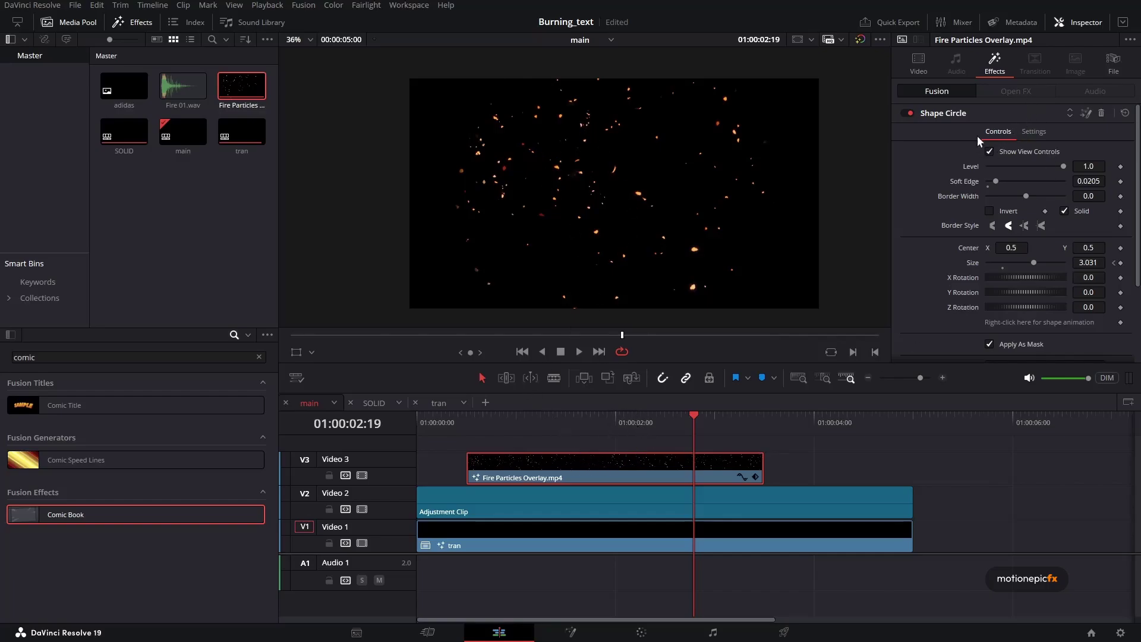
Crop the particles clip to Top 519.4, Bottom 511.1 with Softness 67.94.
{"action": "left_click", "coordinate": [929, 67]}
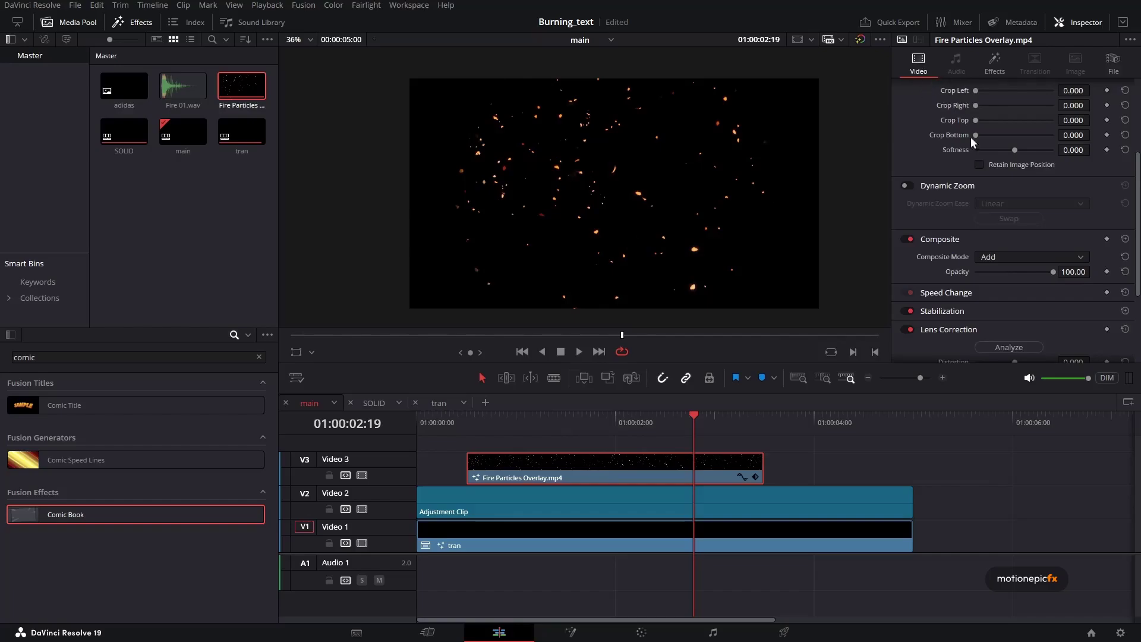
{"action": "scroll", "coordinate": [940, 280], "scroll_direction": "up", "scroll_amount": 3}
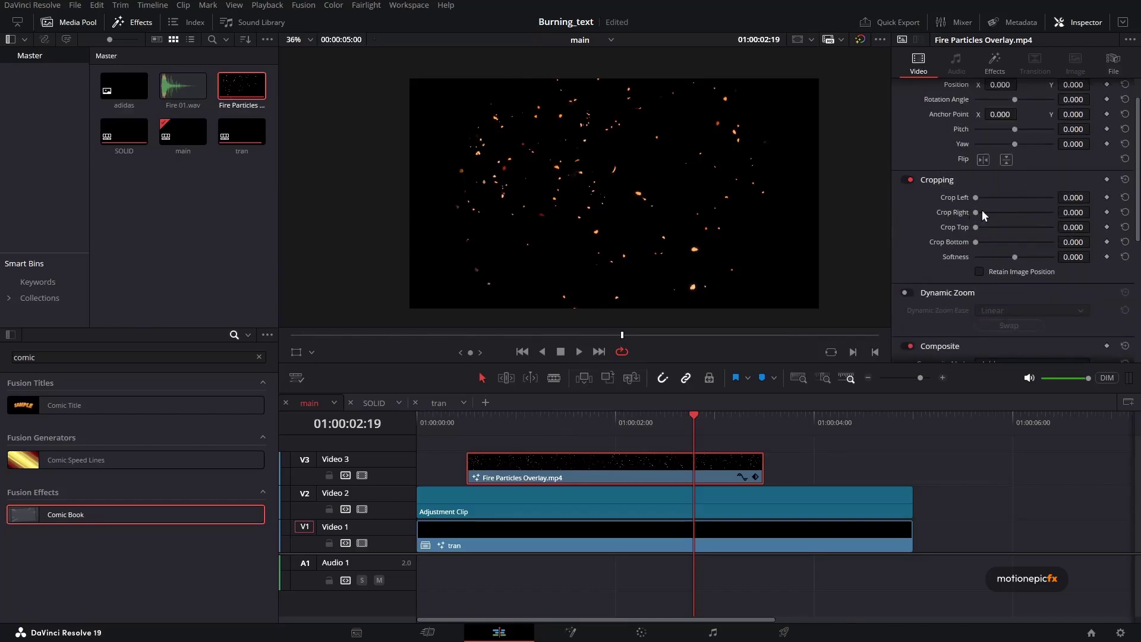
{"action": "left_click_drag", "start_coordinate": [976, 227], "coordinate": [1012, 244]}
Play back the burn several times to review the cropped band of sparks.
{"action": "left_click_drag", "start_coordinate": [522, 423], "coordinate": [437, 420]}
{"action": "left_click", "coordinate": [581, 351]}
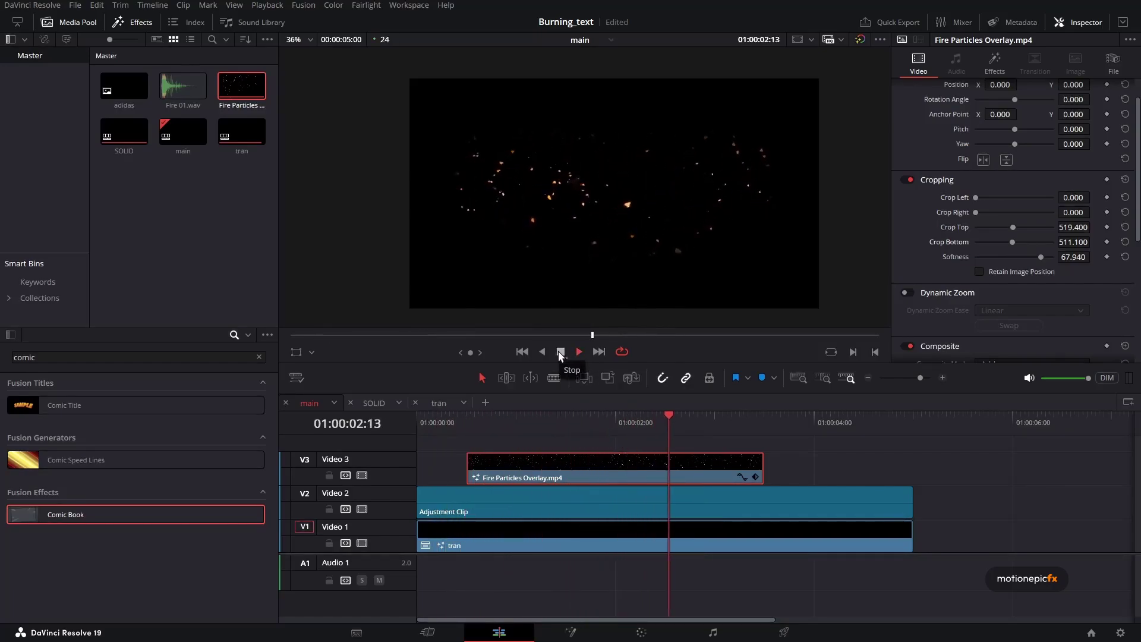
{"action": "left_click", "coordinate": [559, 351]}
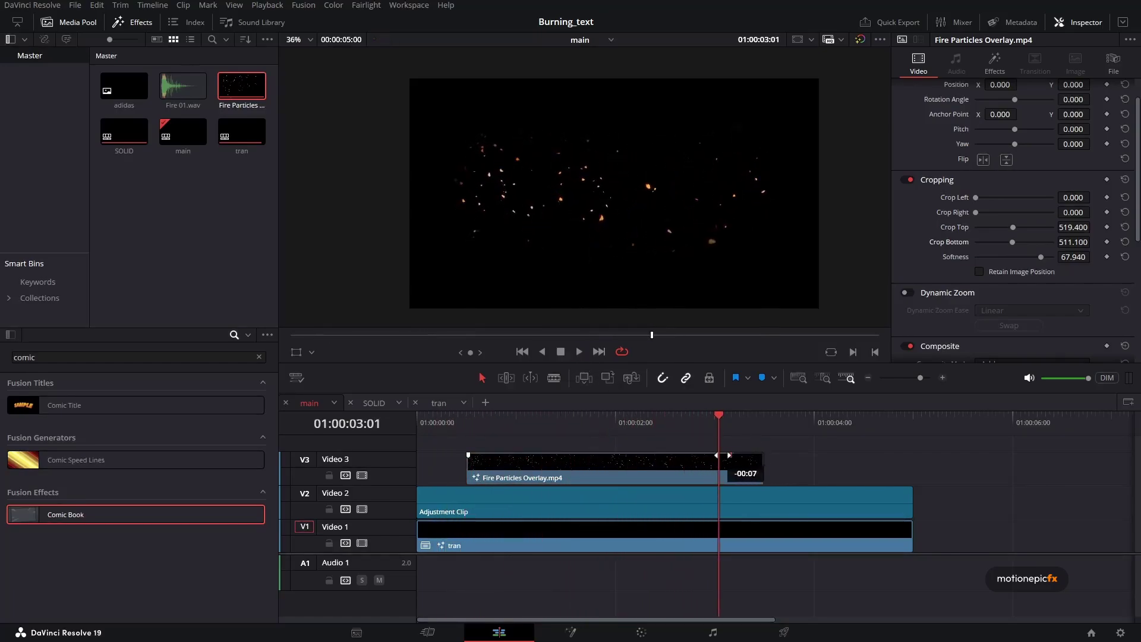
{"action": "left_click", "coordinate": [645, 416]}
{"action": "left_click", "coordinate": [573, 352]}
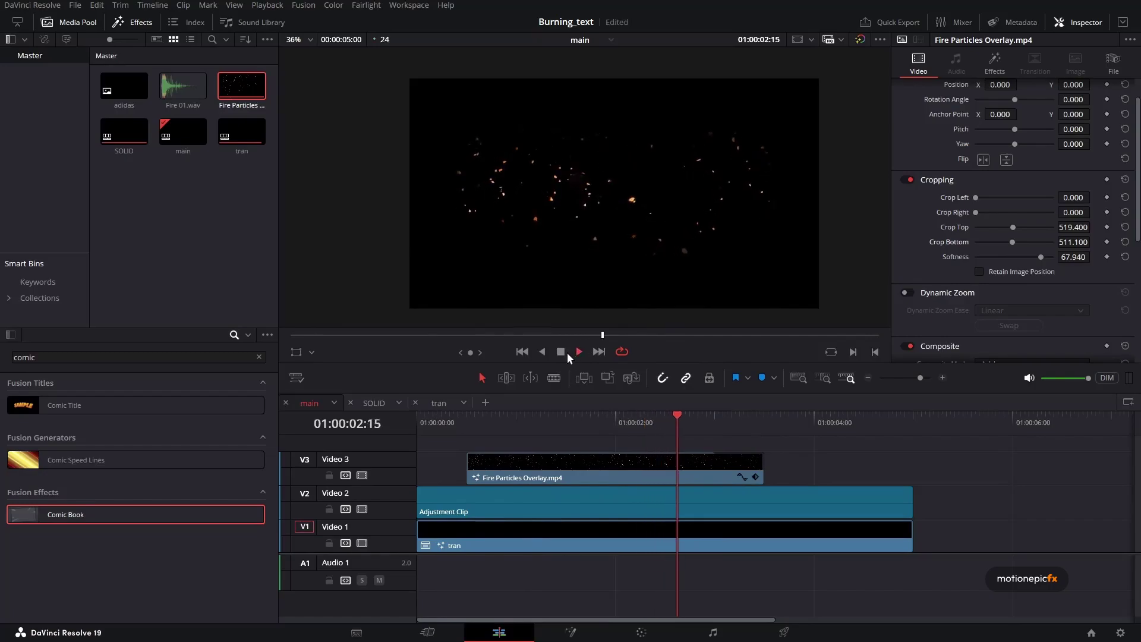
{"action": "left_click", "coordinate": [448, 422]}
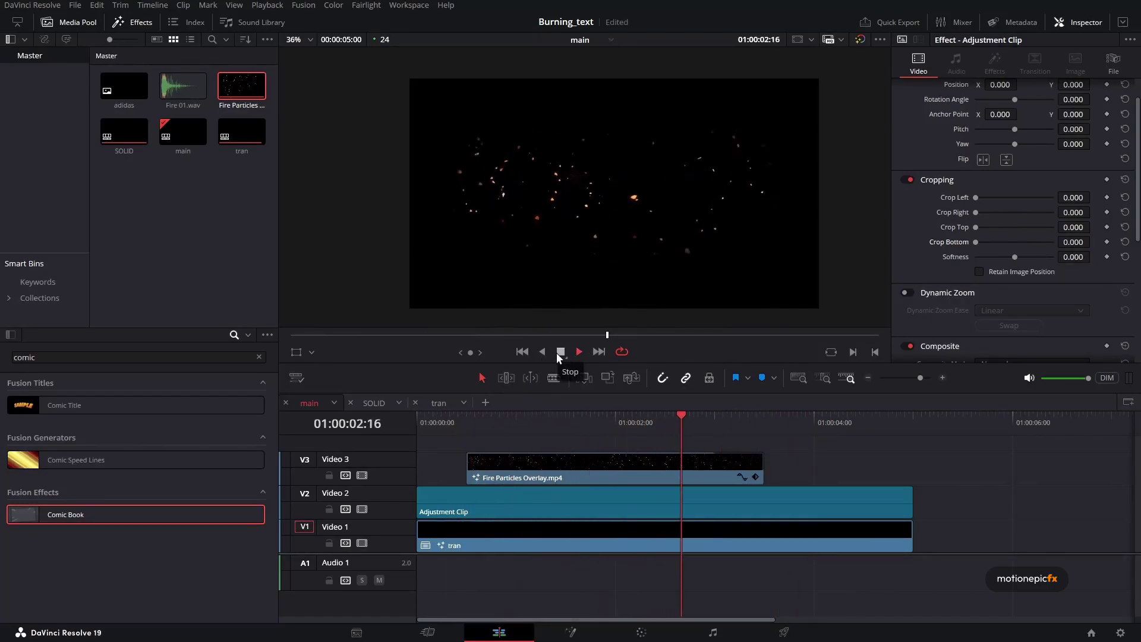
{"action": "left_click", "coordinate": [446, 412]}
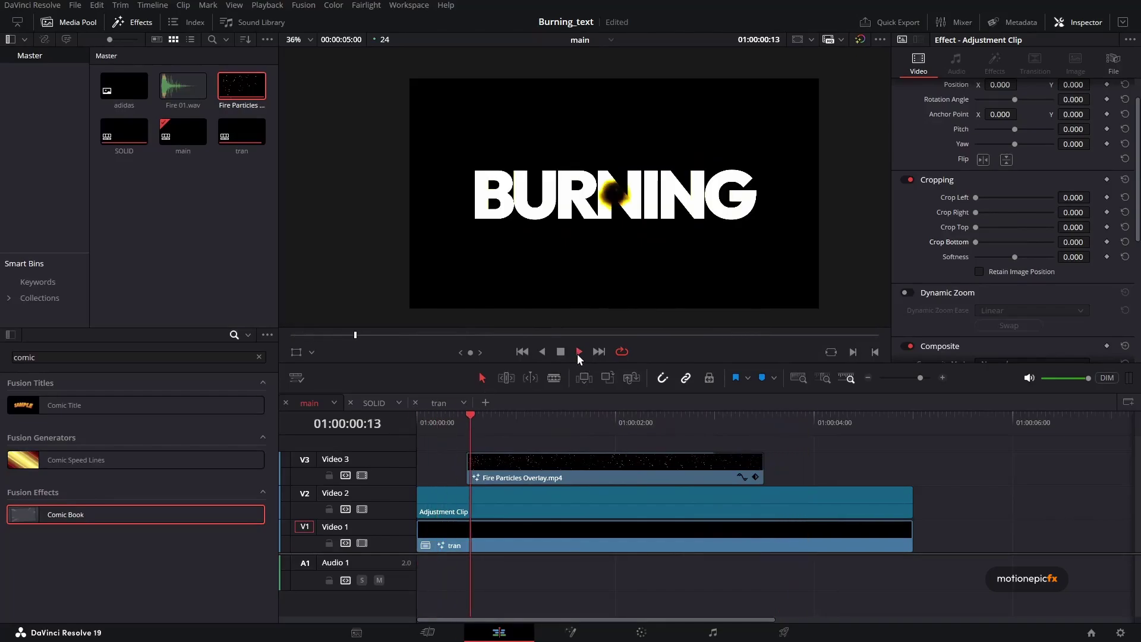
{"action": "left_click", "coordinate": [562, 356]}
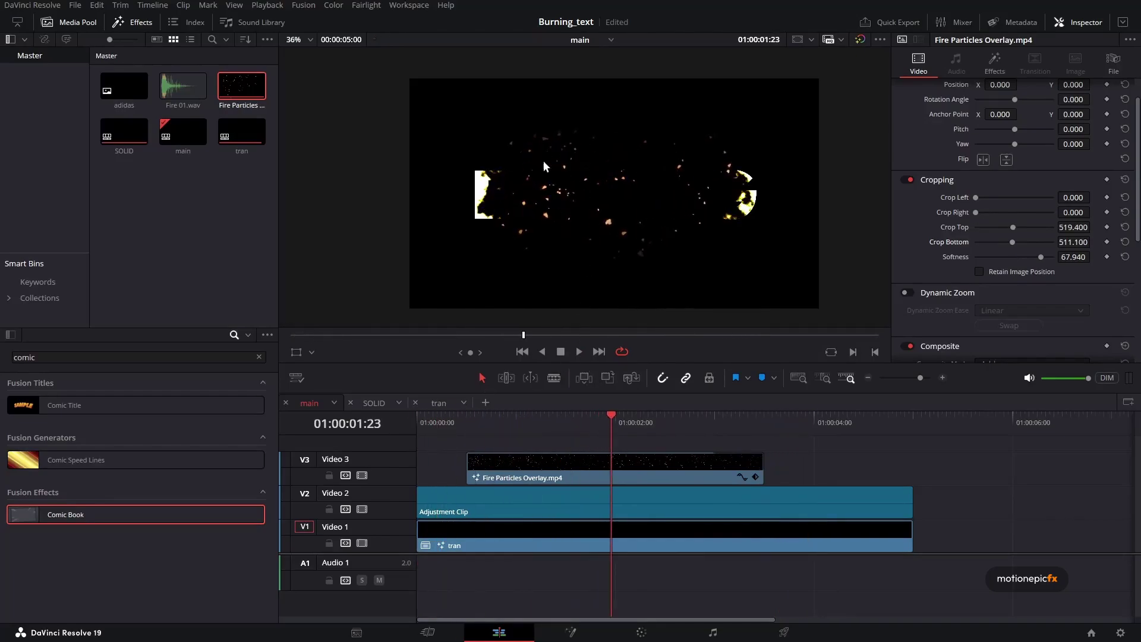
{"action": "left_click", "coordinate": [455, 407]}
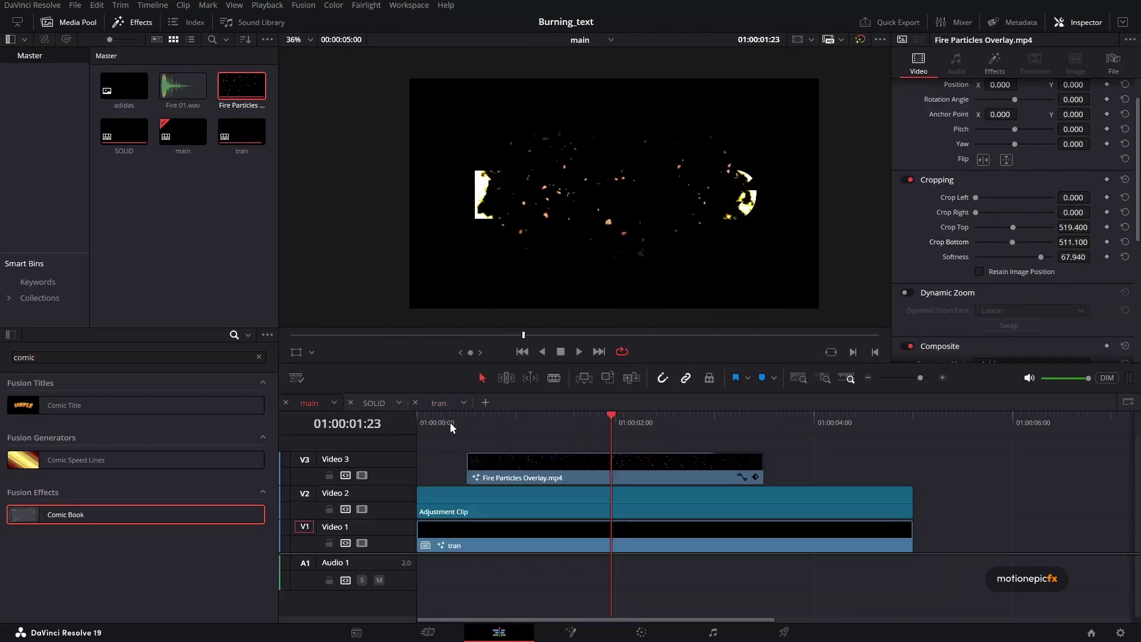
{"action": "left_click", "coordinate": [450, 422]}
{"action": "left_click", "coordinate": [580, 351]}
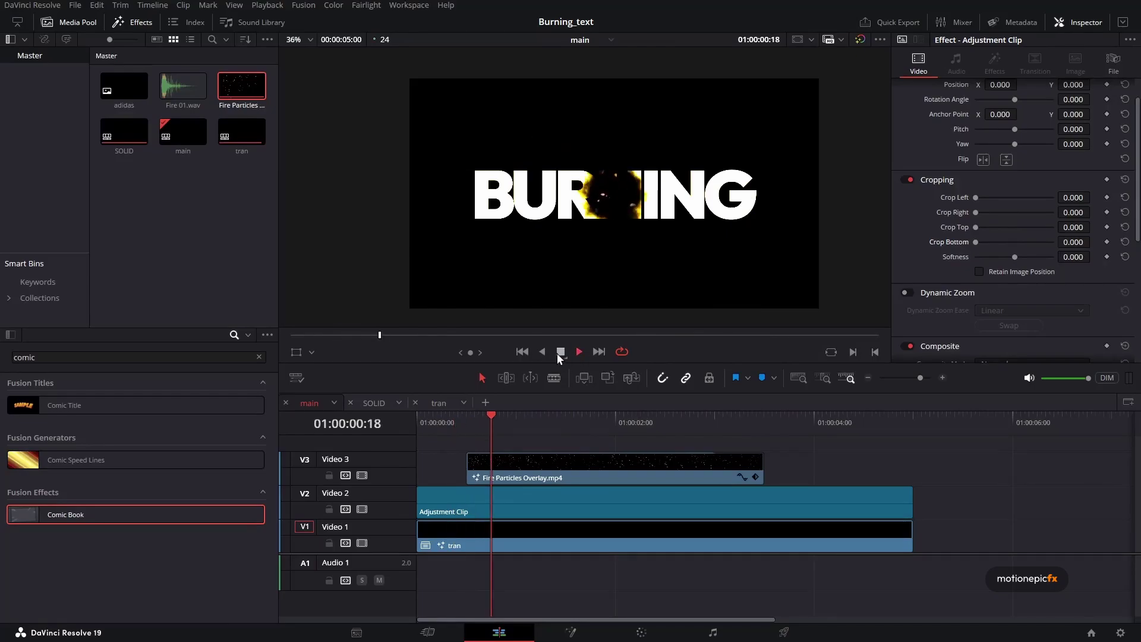
{"action": "left_click", "coordinate": [560, 352]}
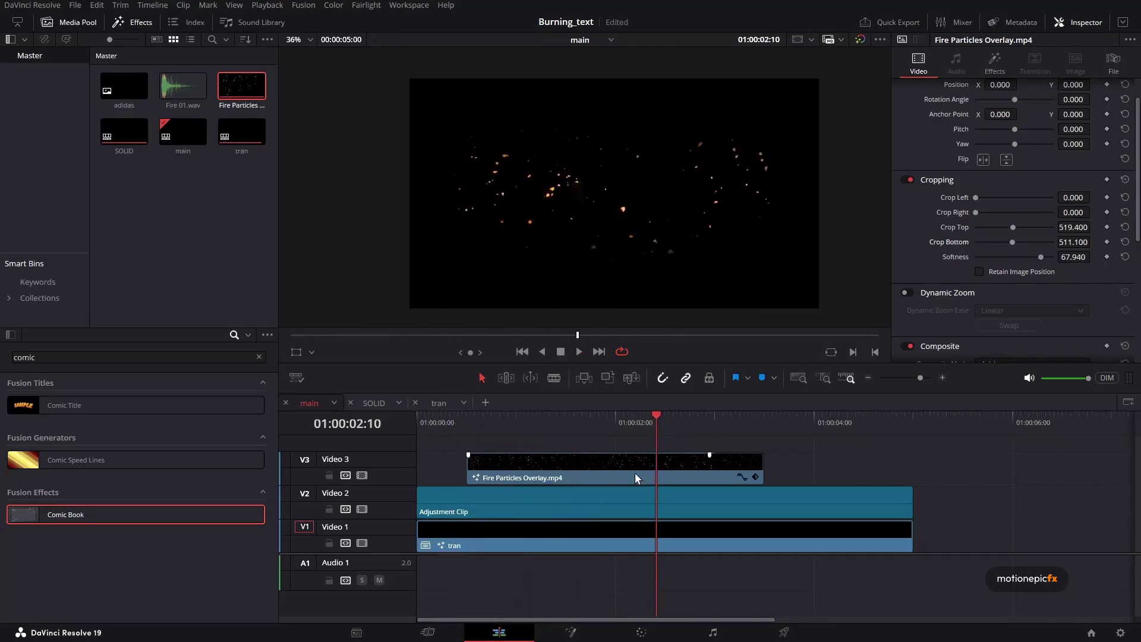
Place Fire 01.wav at the start of Audio 1, play the burn, and resize the track areas.
{"action": "left_click_drag", "start_coordinate": [176, 103], "coordinate": [418, 583]}
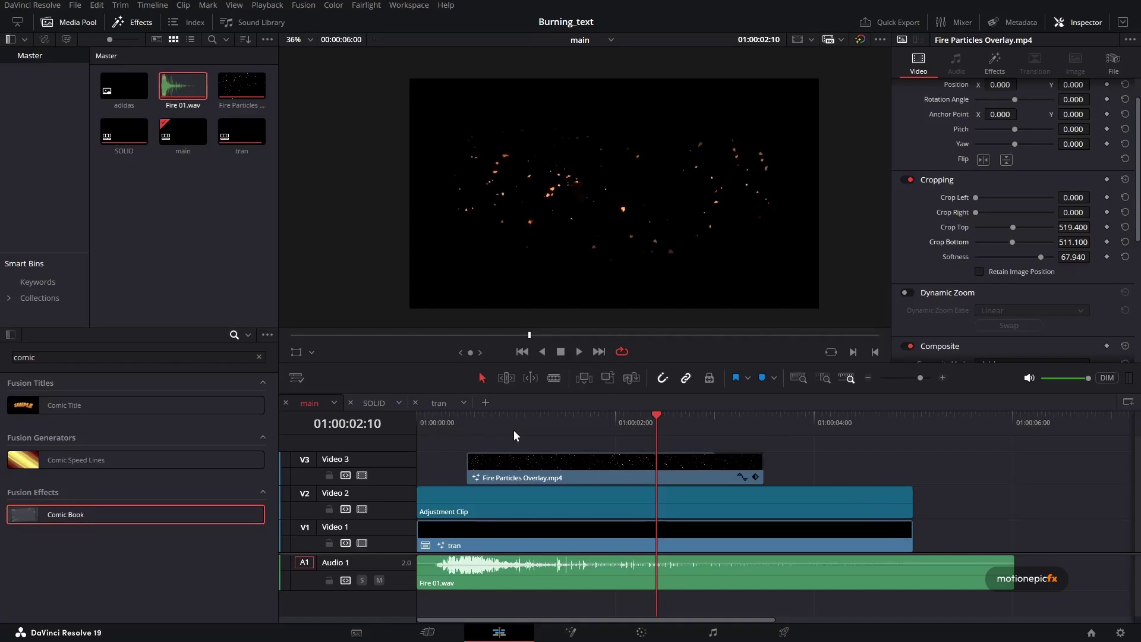
{"action": "left_click_drag", "start_coordinate": [476, 430], "coordinate": [384, 422]}
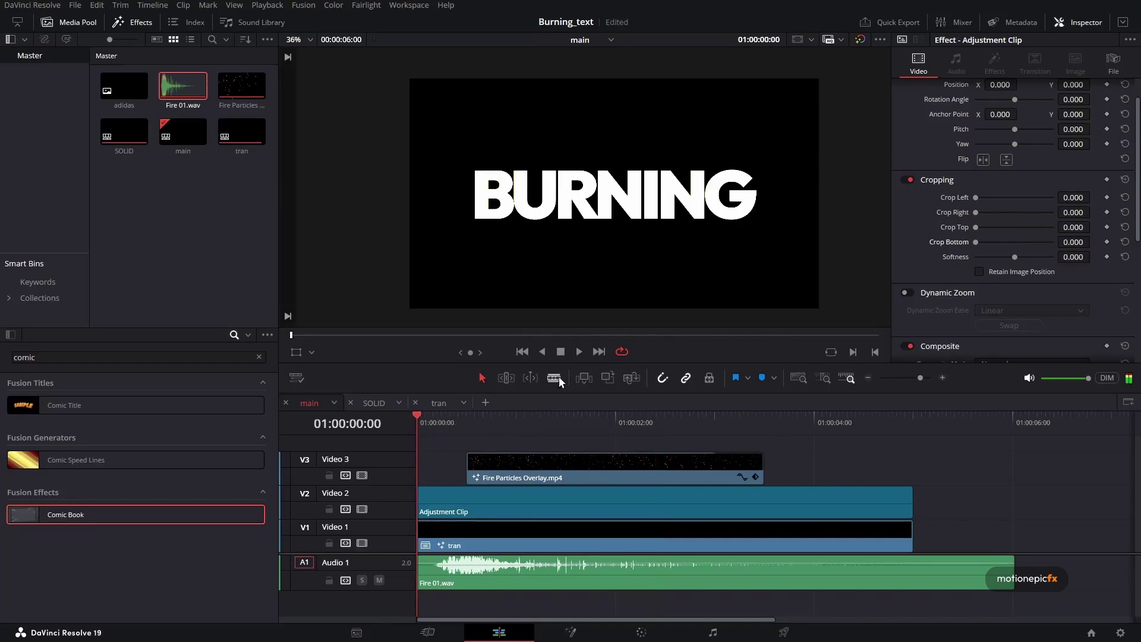
{"action": "left_click", "coordinate": [578, 352]}
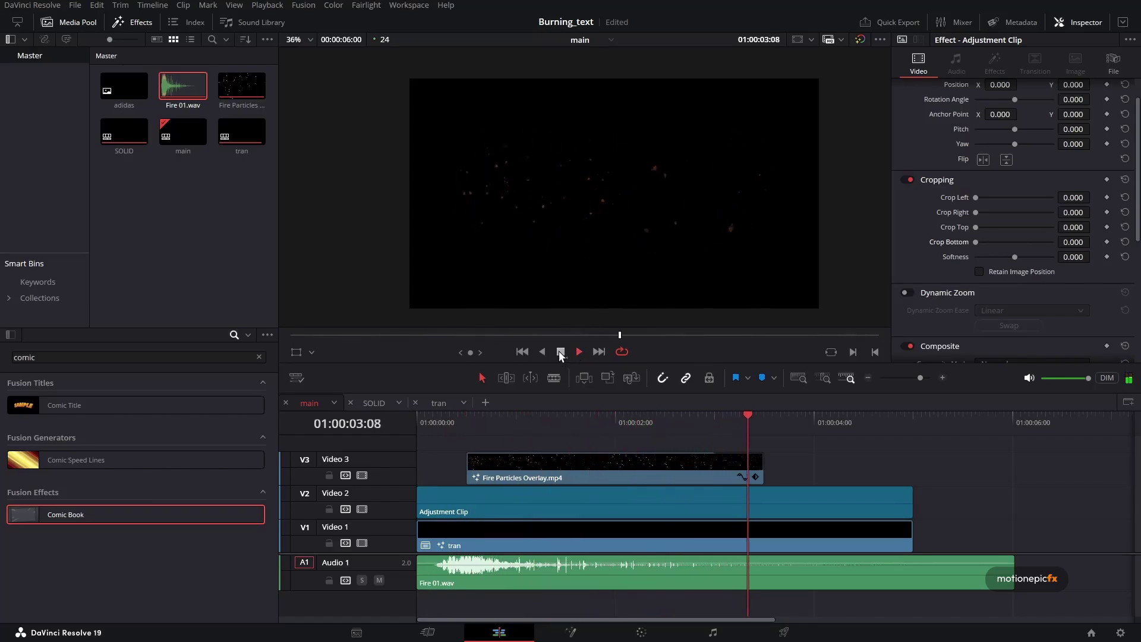
{"action": "left_click", "coordinate": [560, 352]}
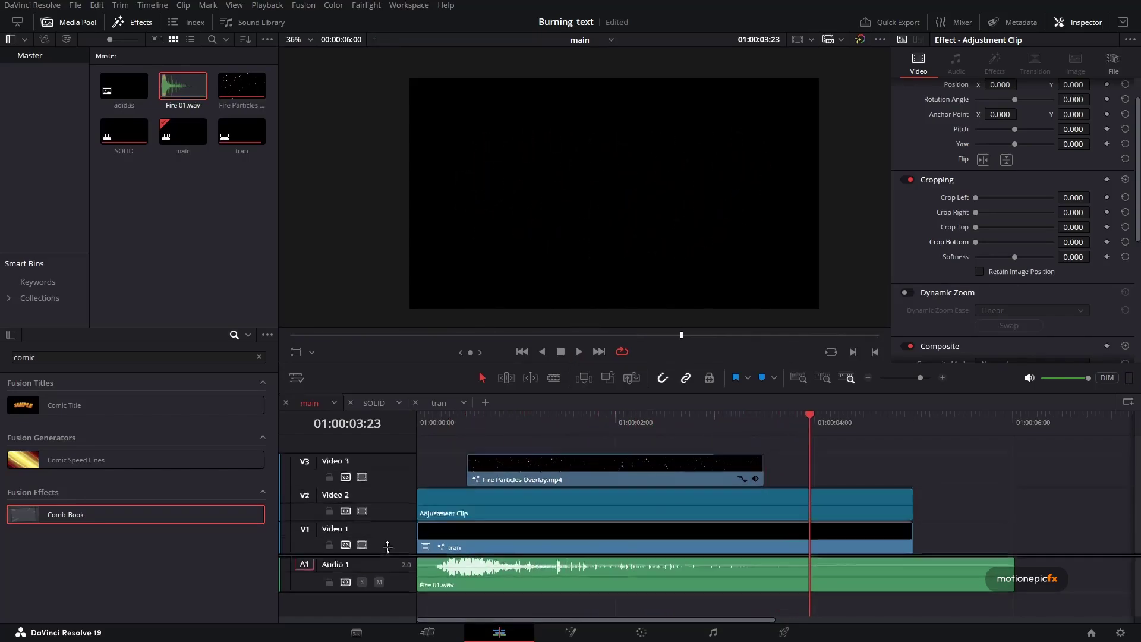
{"action": "mouse_move", "coordinate": [388, 547]}
{"action": "left_mouse_down"}
{"action": "mouse_move", "coordinate": [386, 514]}
{"action": "mouse_move", "coordinate": [384, 562]}
{"action": "left_mouse_up"}
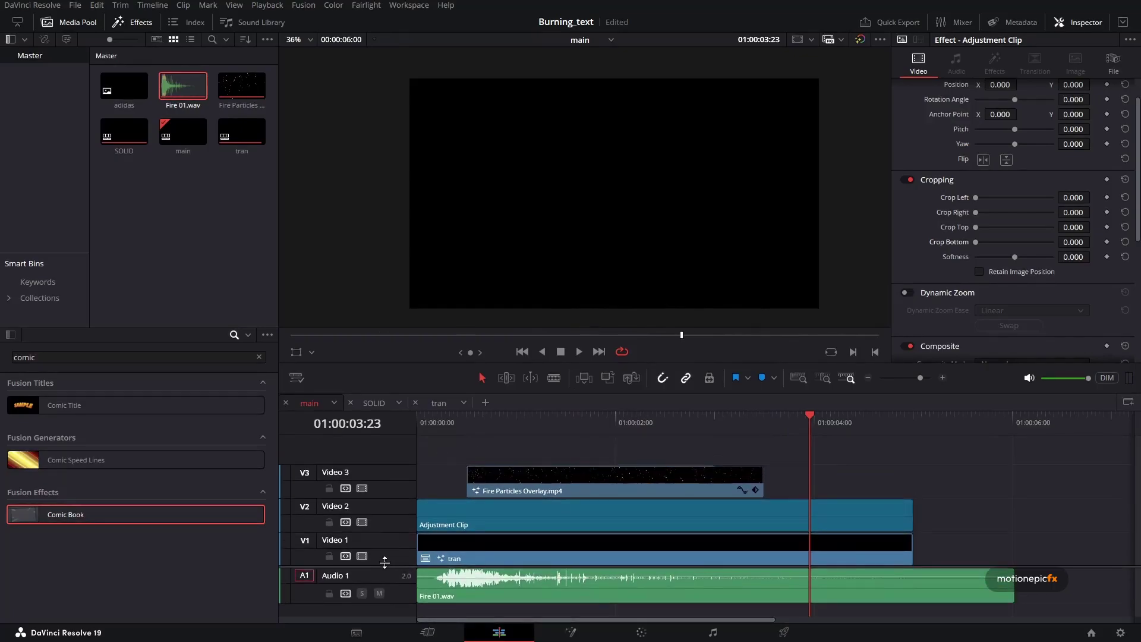
{"action": "left_click", "coordinate": [549, 417]}
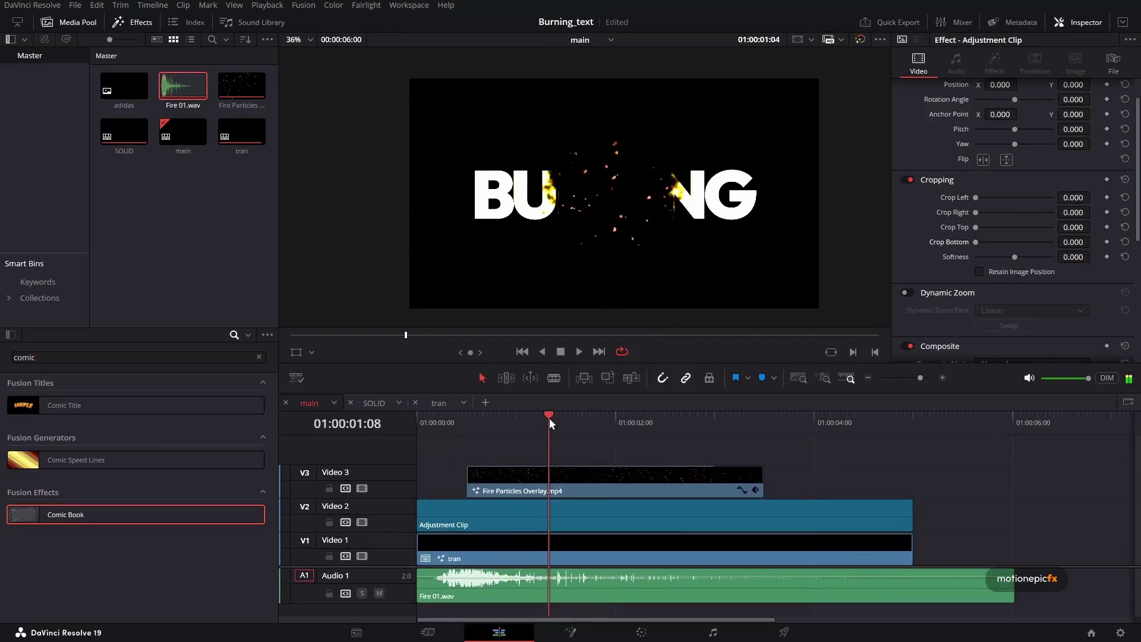
In the tran timeline, replace the BURNING title on Video 1 with the adidas image.
{"action": "left_click", "coordinate": [434, 405]}
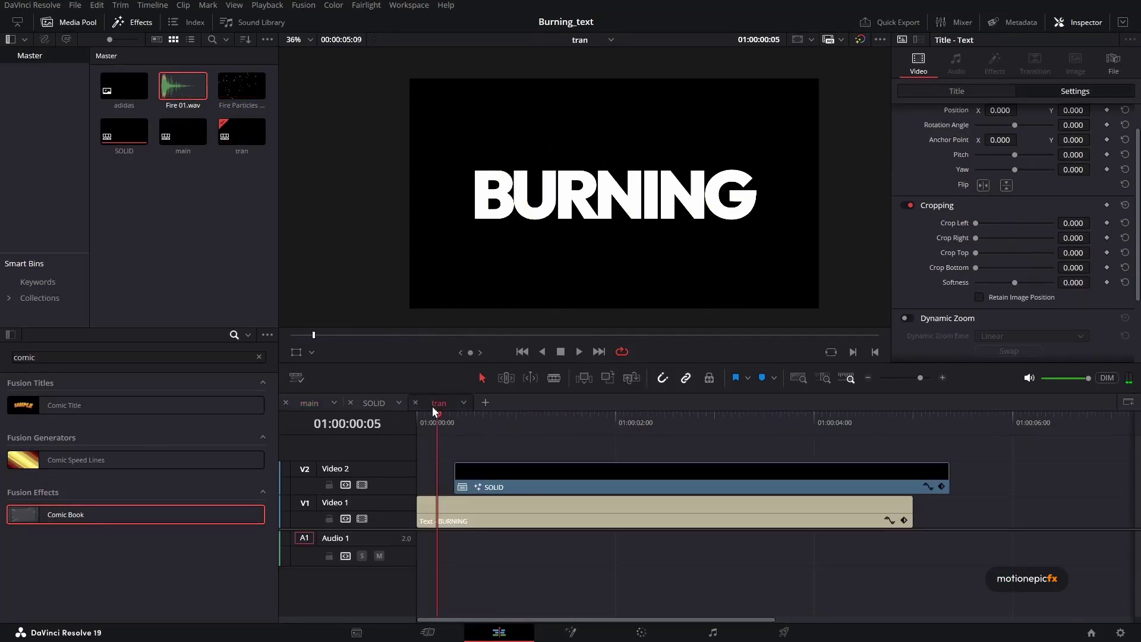
{"action": "left_click", "coordinate": [443, 517]}
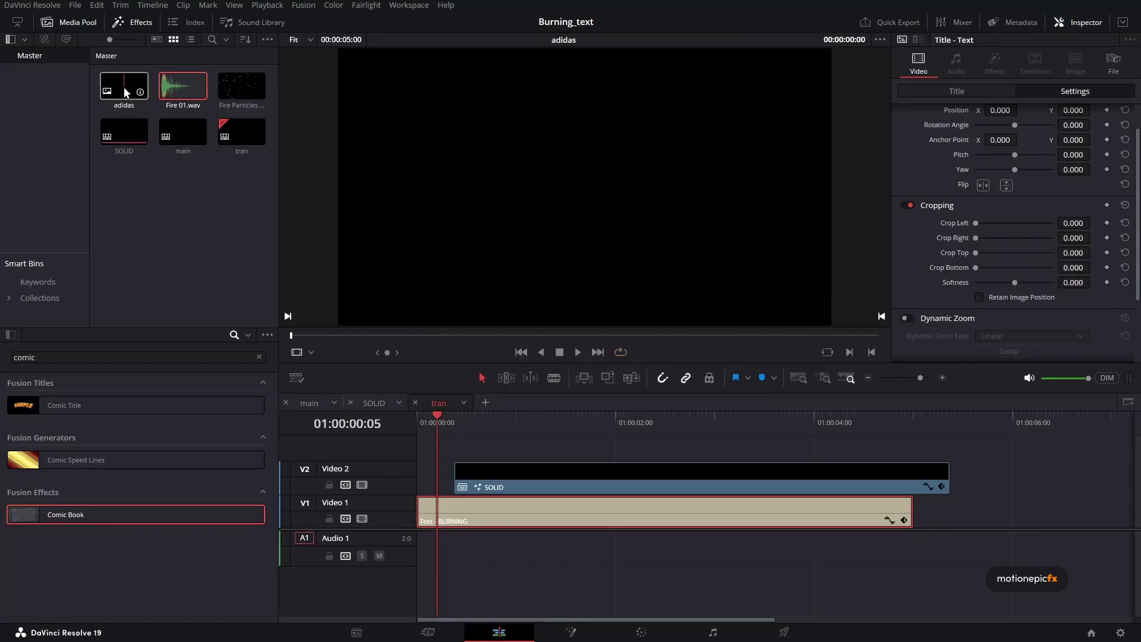
{"action": "left_click_drag", "start_coordinate": [124, 87], "coordinate": [421, 510]}
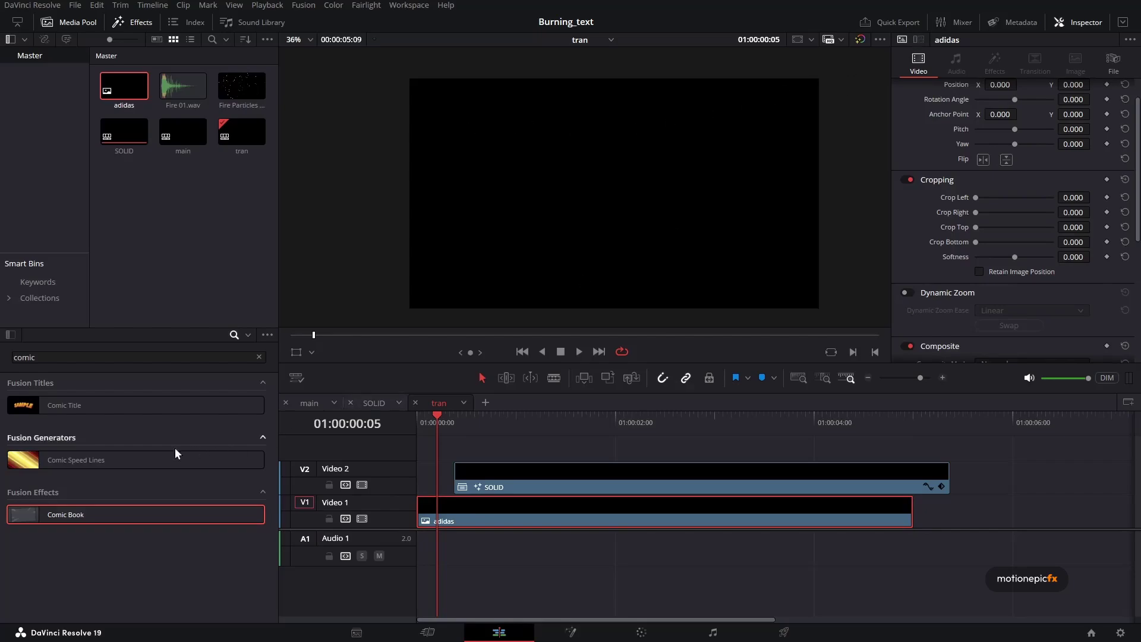
Apply a Color Generator to the adidas clip to make the logo white.
{"action": "double_click", "coordinate": [58, 356]}
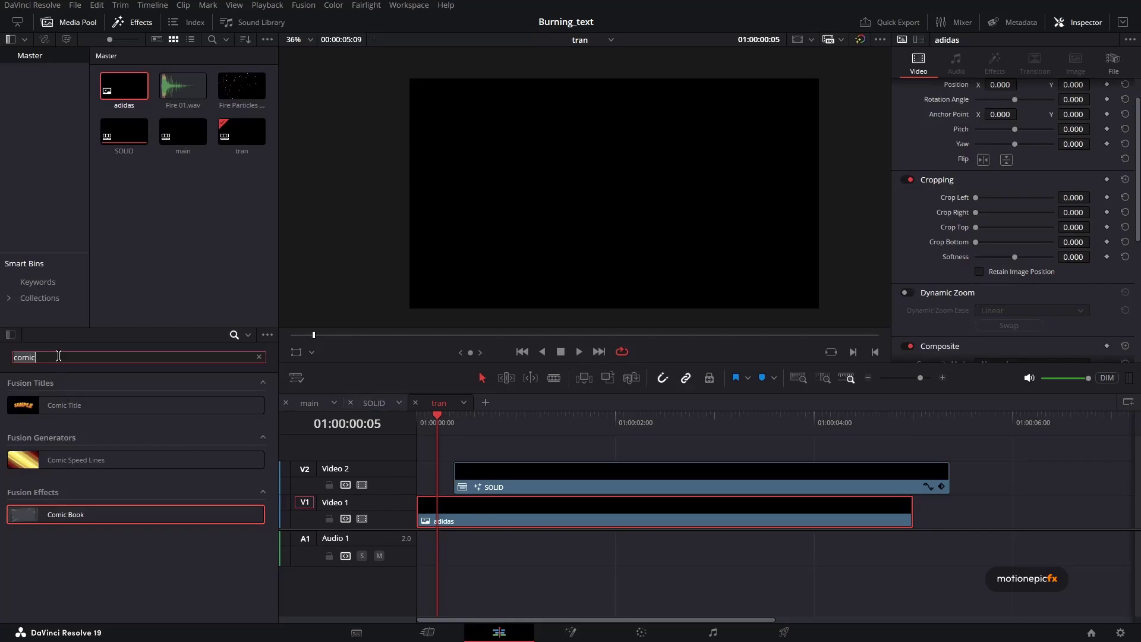
{"action": "type", "text": "genera"}
{"action": "left_click_drag", "start_coordinate": [76, 403], "coordinate": [433, 513]}
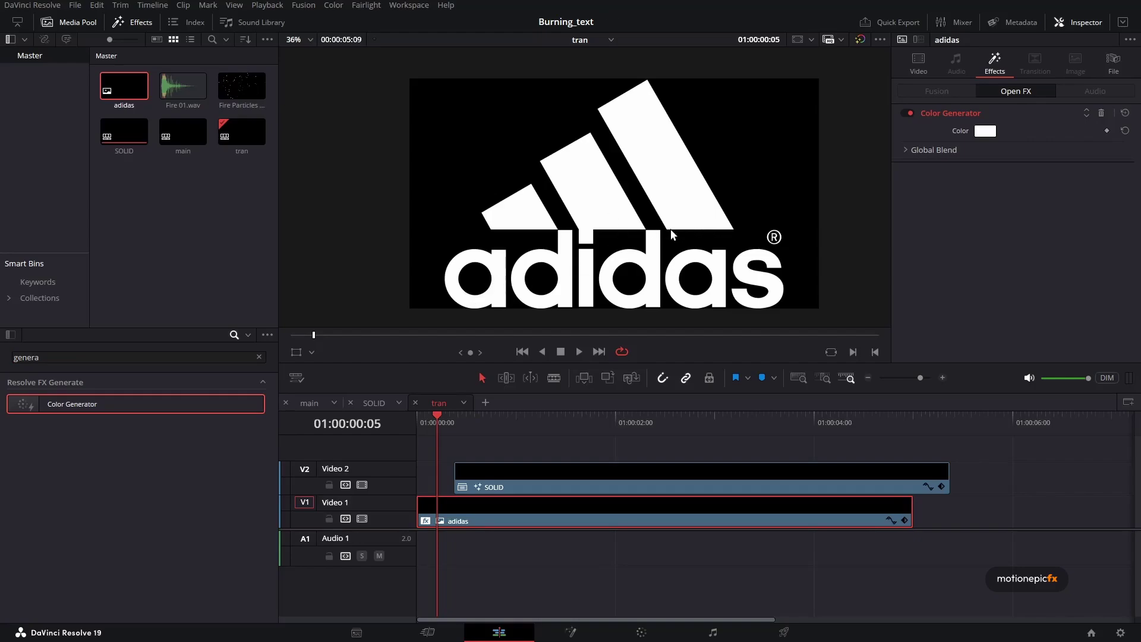
Set the adidas clip's Zoom to 0.560.
{"action": "left_click", "coordinate": [919, 63]}
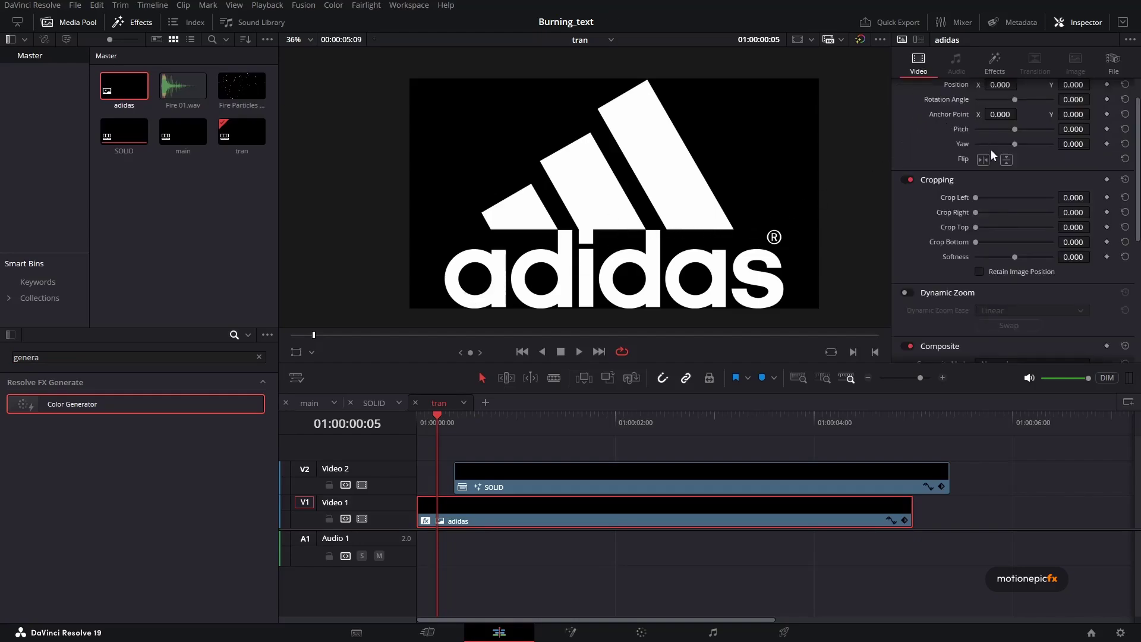
{"action": "scroll", "coordinate": [990, 149], "scroll_direction": "up", "scroll_amount": 1}
{"action": "left_click_drag", "start_coordinate": [1000, 105], "coordinate": [949, 106]}
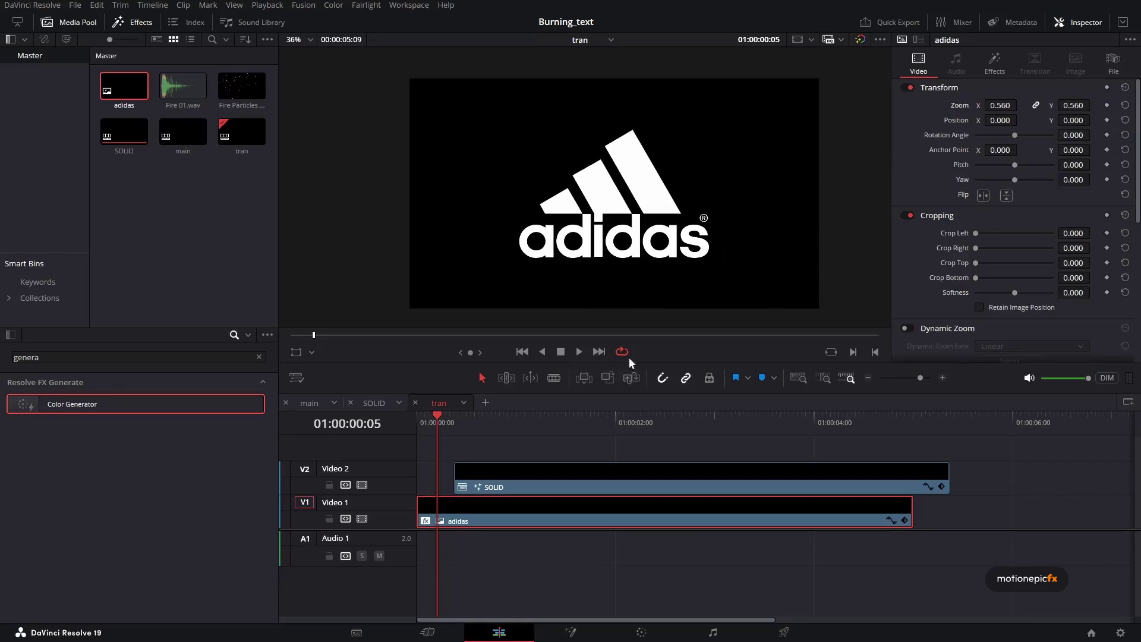
Scrub through the main timeline's burn to check the adidas logo.
{"action": "left_click", "coordinate": [315, 406]}
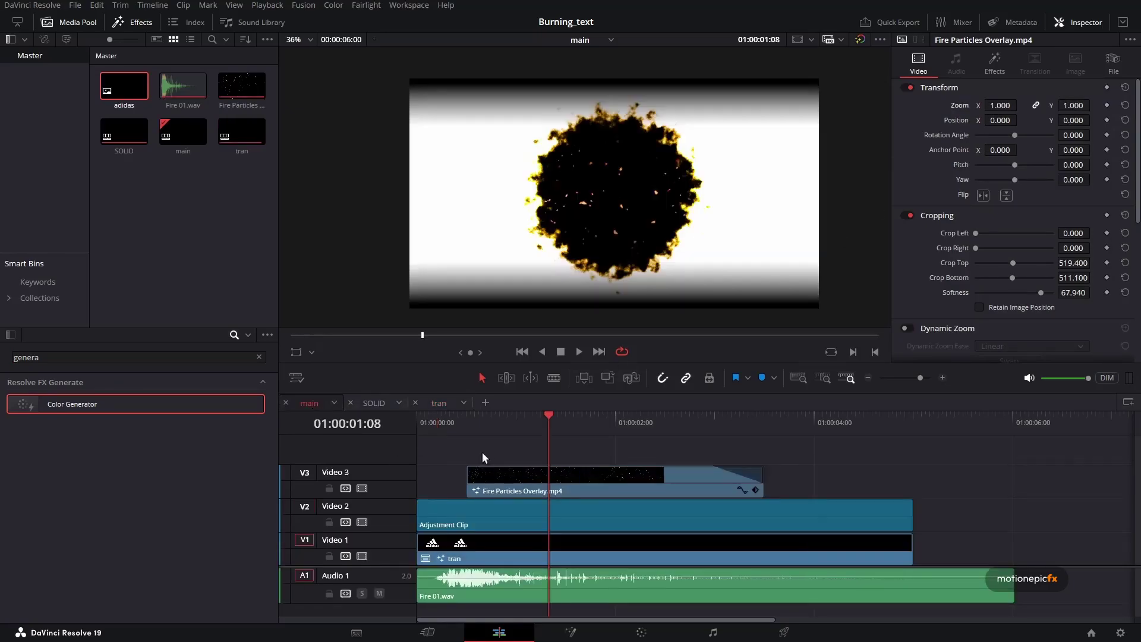
{"action": "left_click", "coordinate": [440, 426]}
{"action": "left_click_drag", "start_coordinate": [441, 428], "coordinate": [565, 434]}
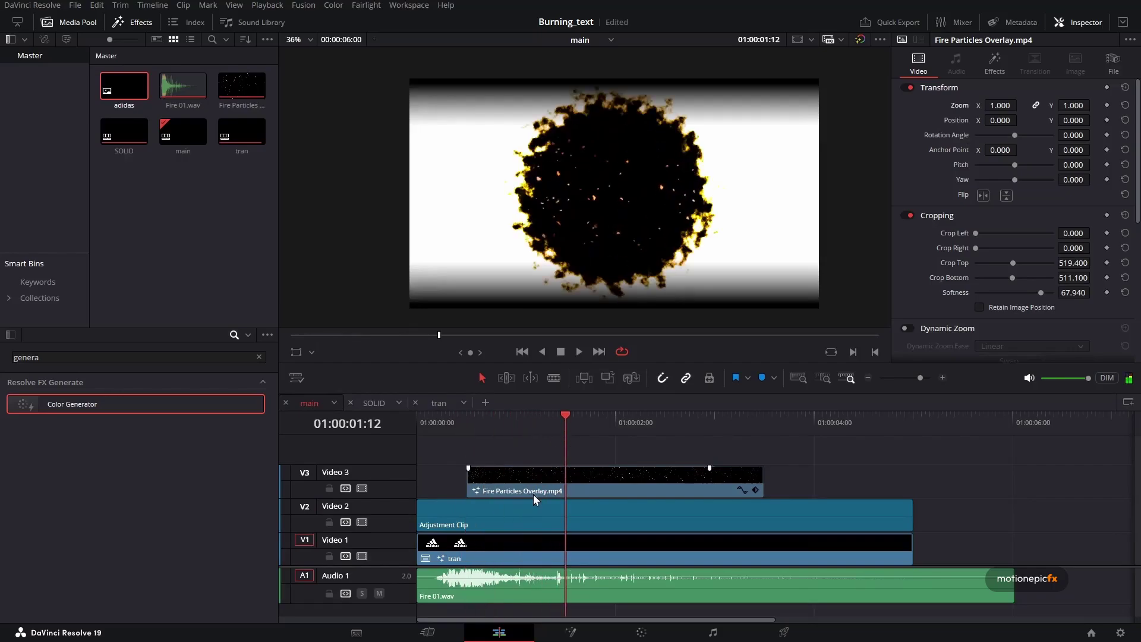
In the tran timeline, inspect the adidas and SOLID matte clips at 01:00:01:08.
{"action": "left_click", "coordinate": [378, 405]}
{"action": "left_click", "coordinate": [442, 405]}
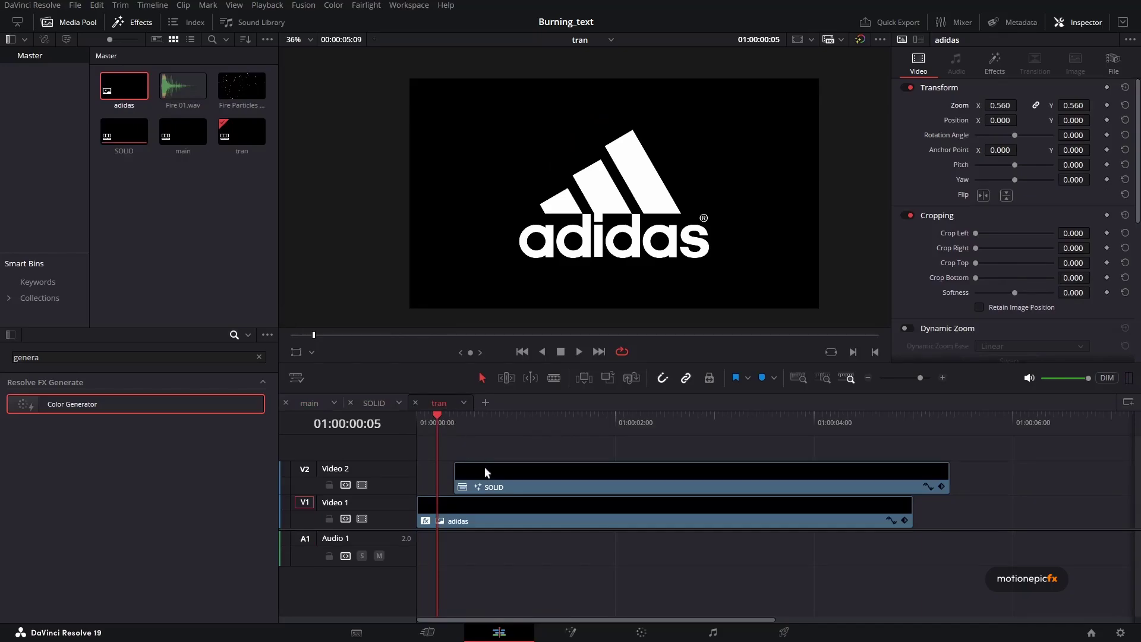
{"action": "left_click", "coordinate": [517, 514]}
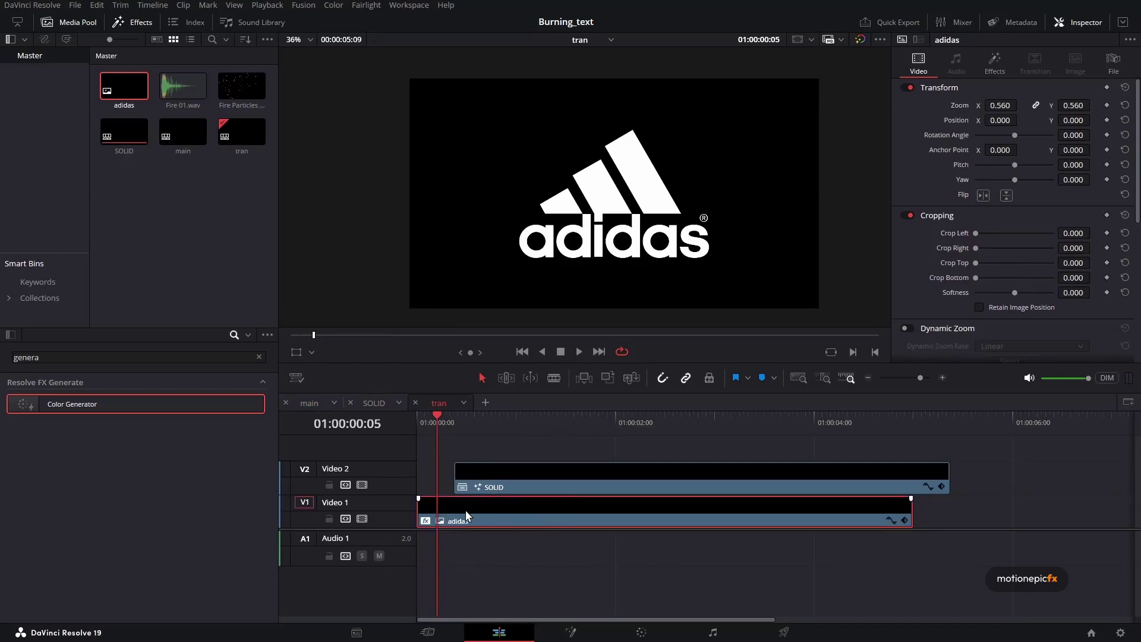
{"action": "left_click", "coordinate": [503, 481]}
{"action": "left_click", "coordinate": [548, 422]}
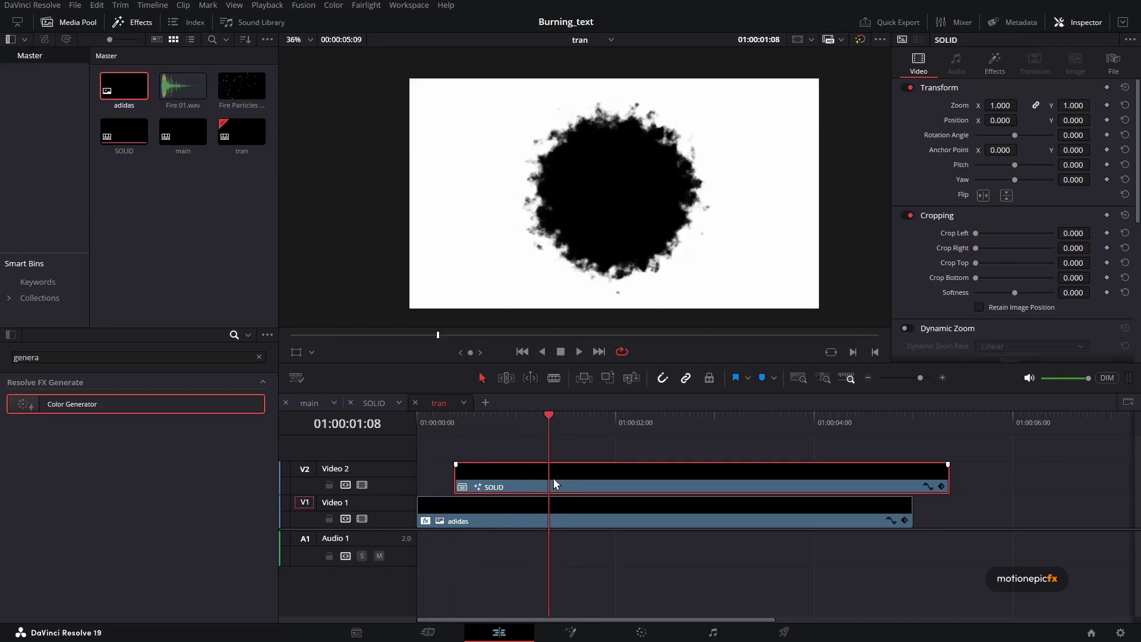
{"action": "scroll", "coordinate": [940, 262], "scroll_direction": "down", "scroll_amount": 4}
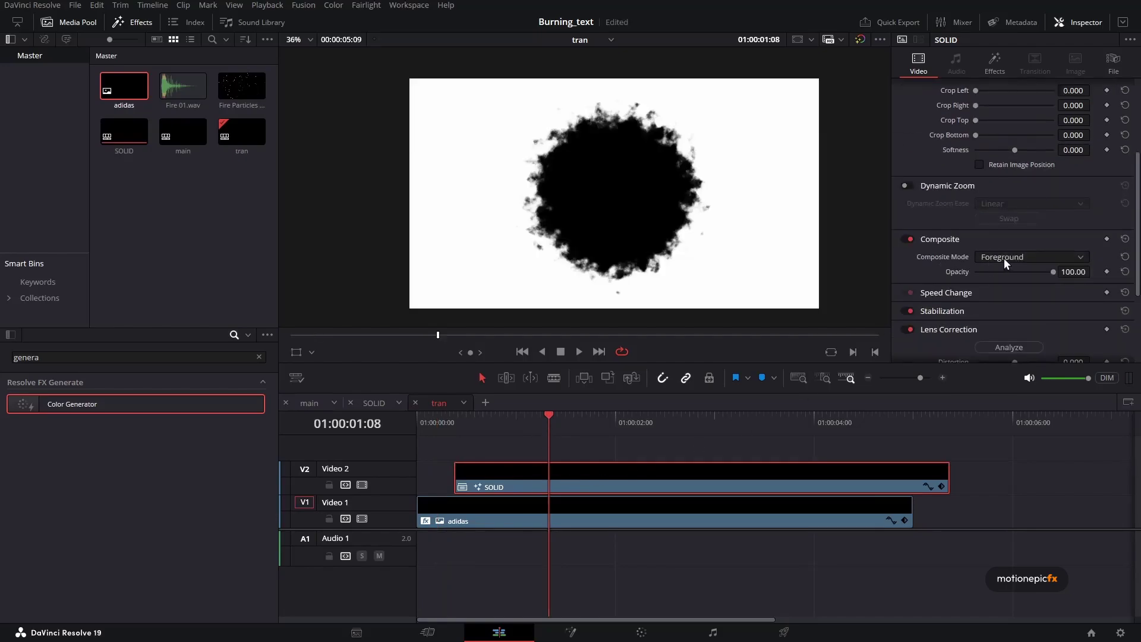
Set the adidas clip's Composite Mode to Alpha and return to the main timeline.
{"action": "left_click", "coordinate": [594, 510]}
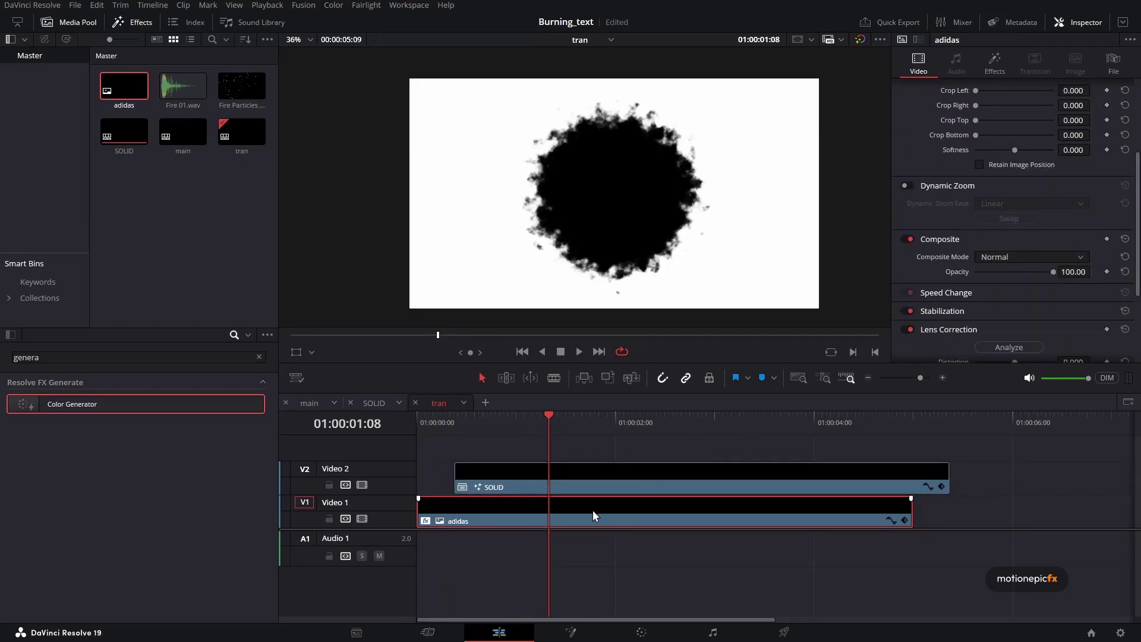
{"action": "left_click", "coordinate": [1004, 256]}
{"action": "scroll", "coordinate": [996, 279], "scroll_direction": "down", "scroll_amount": 5}
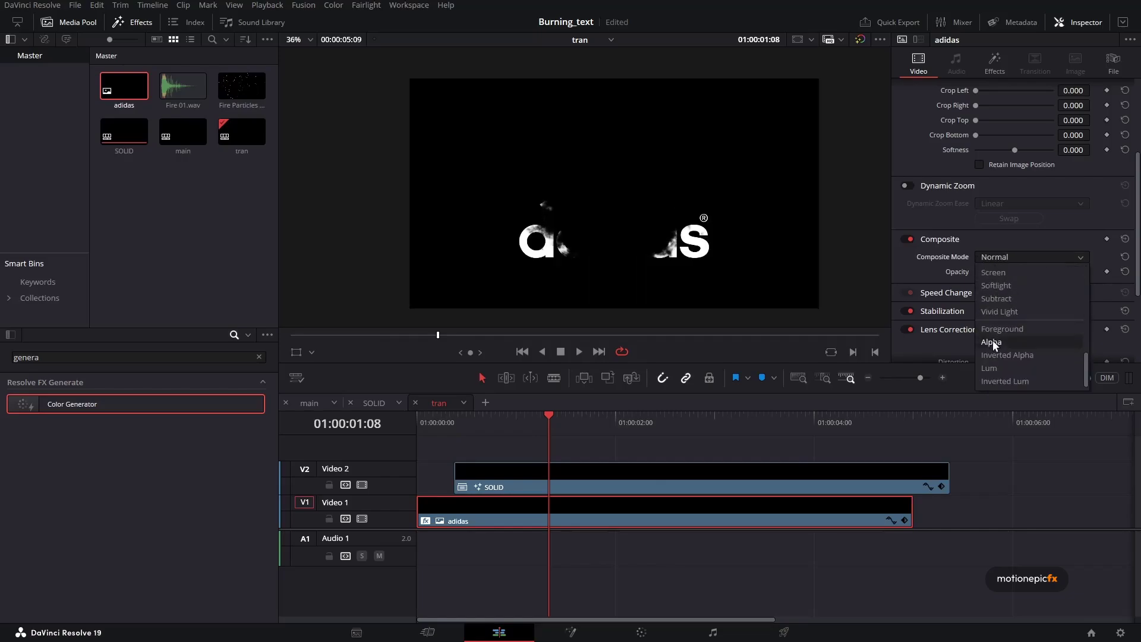
{"action": "left_click", "coordinate": [992, 342]}
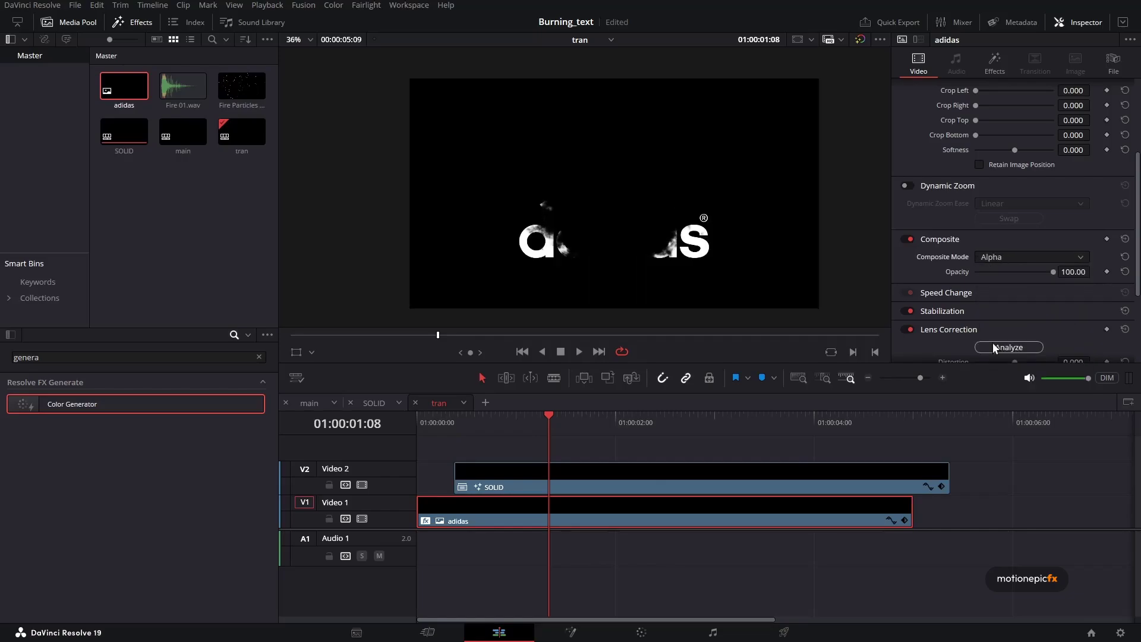
{"action": "left_click", "coordinate": [309, 404]}
Play and scrub the logo burn to check how the circle grows.
{"action": "left_click", "coordinate": [491, 418]}
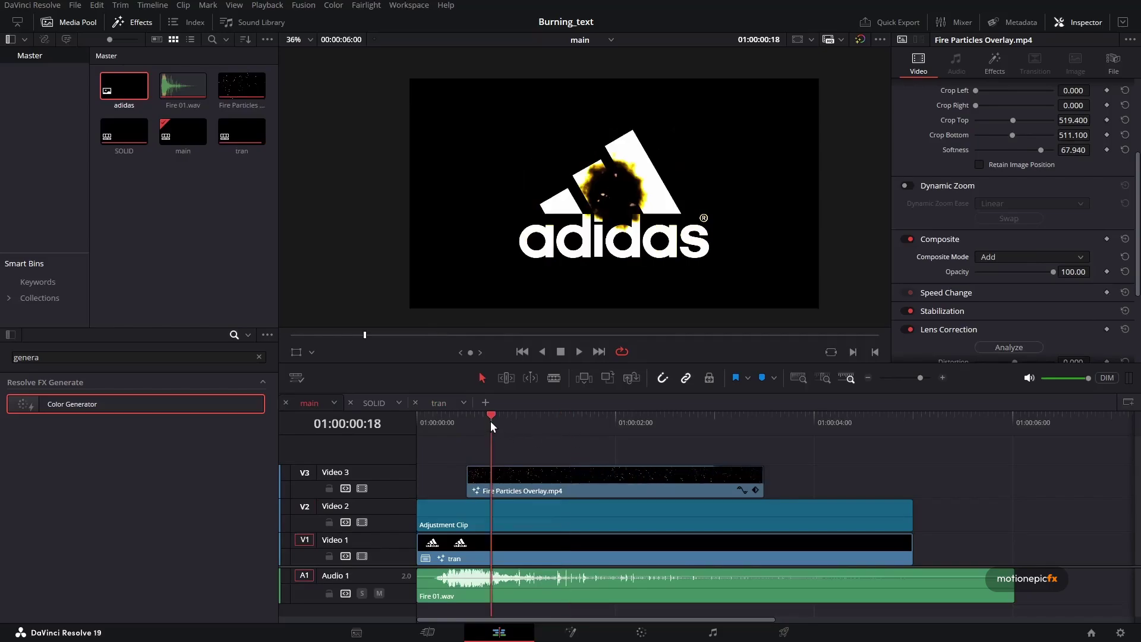
{"action": "left_click_drag", "start_coordinate": [491, 421], "coordinate": [519, 424]}
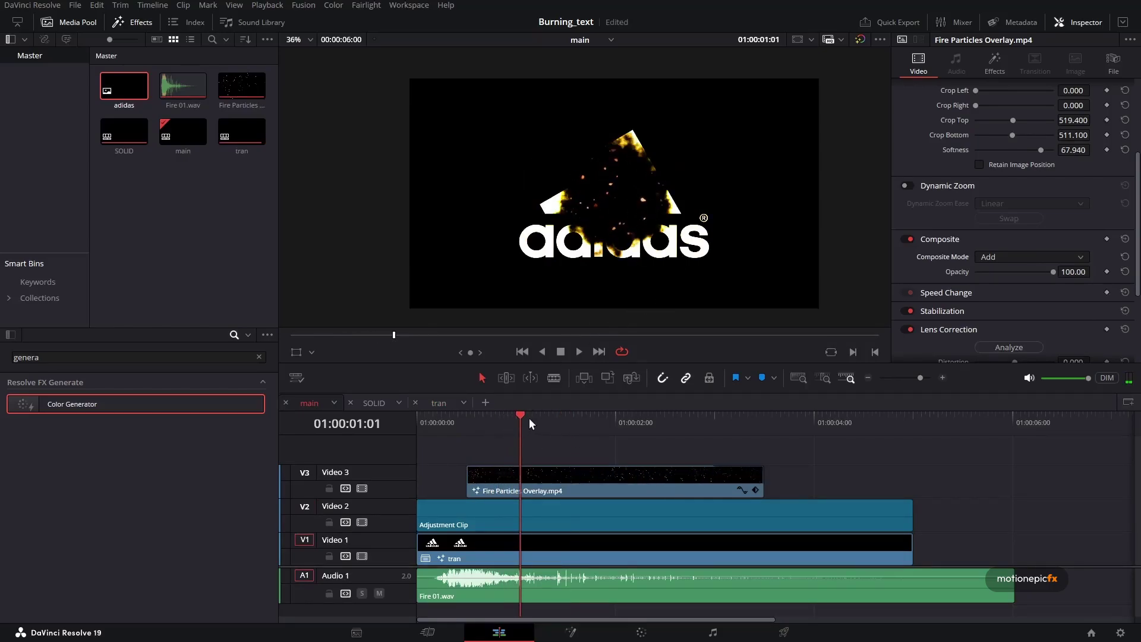
{"action": "mouse_move", "coordinate": [523, 421]}
{"action": "left_mouse_down"}
{"action": "mouse_move", "coordinate": [593, 422]}
{"action": "mouse_move", "coordinate": [559, 417]}
{"action": "left_mouse_up"}
{"action": "key", "text": "Home"}
{"action": "key", "text": "space"}
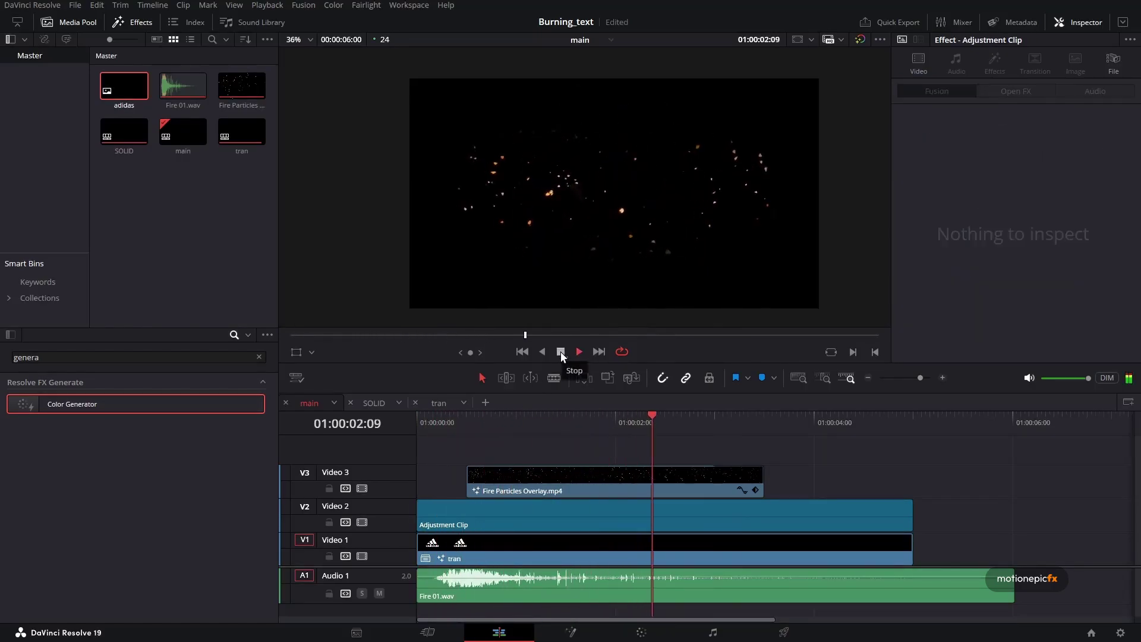
{"action": "left_click", "coordinate": [561, 351]}
{"action": "left_click_drag", "start_coordinate": [654, 410], "coordinate": [637, 424]}
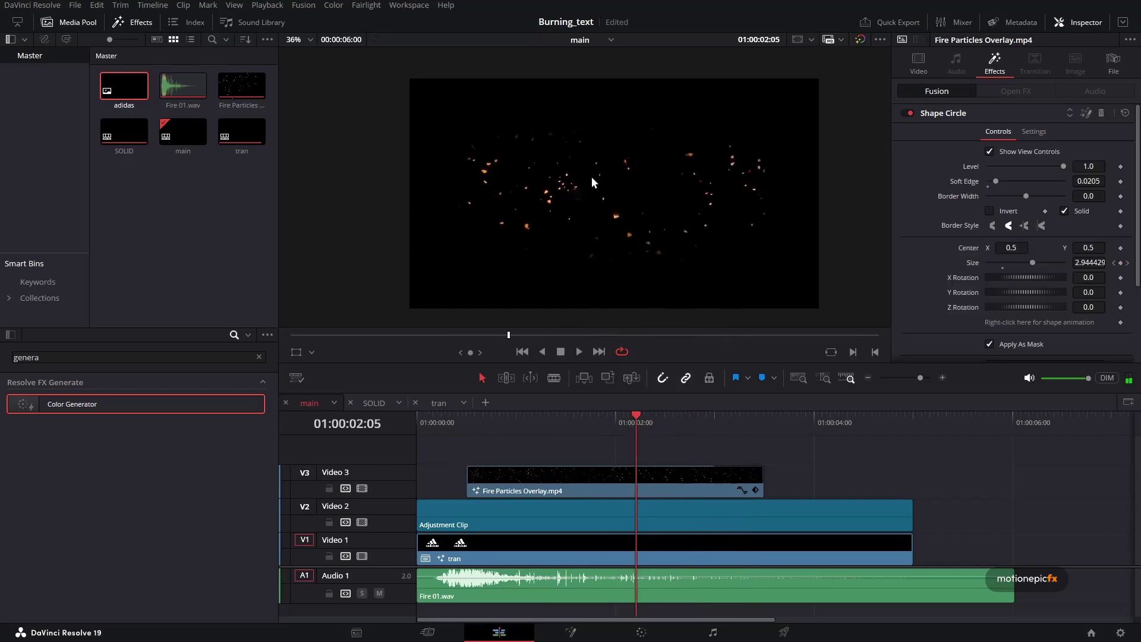
{"action": "left_click_drag", "start_coordinate": [586, 424], "coordinate": [656, 424]}
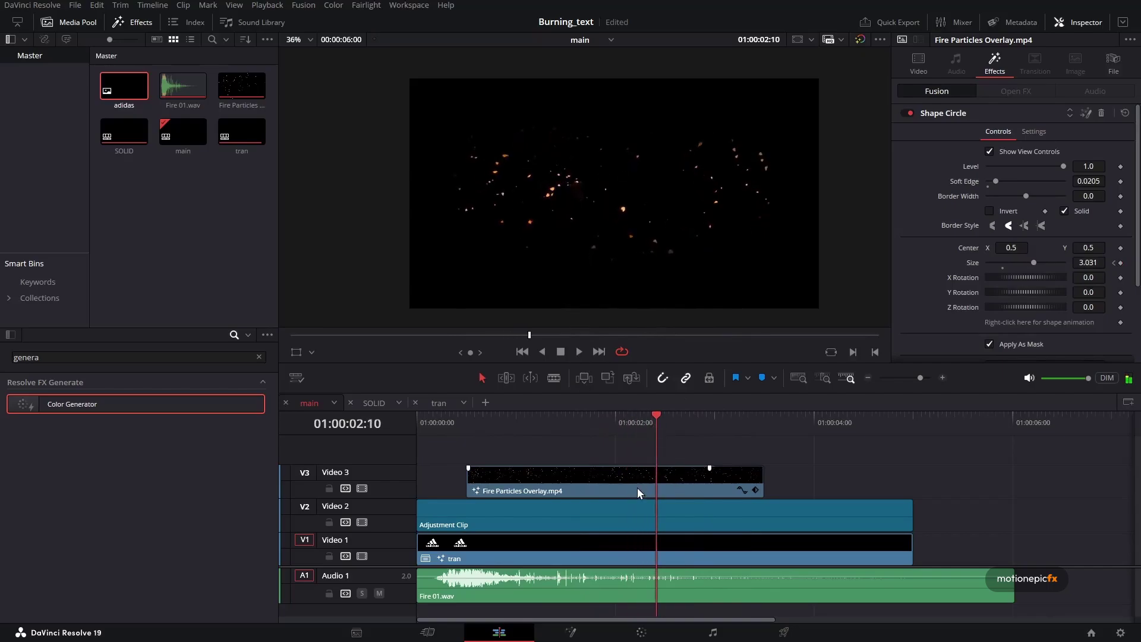
Crop the Fire Particles Overlay to Left 644.900 and Right 659.500, then preview it.
{"action": "left_click", "coordinate": [634, 486]}
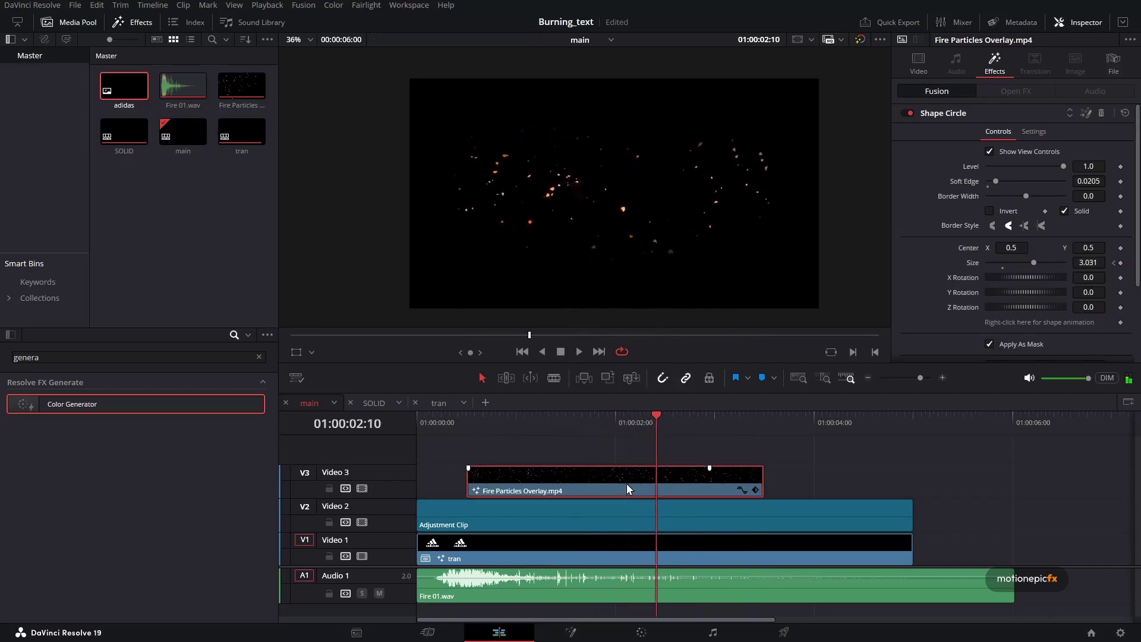
{"action": "left_click", "coordinate": [919, 67]}
{"action": "left_click_drag", "start_coordinate": [976, 233], "coordinate": [1002, 250]}
{"action": "mouse_move", "coordinate": [585, 433]}
{"action": "left_mouse_down"}
{"action": "mouse_move", "coordinate": [622, 424]}
{"action": "mouse_move", "coordinate": [824, 451]}
{"action": "mouse_move", "coordinate": [498, 446]}
{"action": "left_mouse_up"}
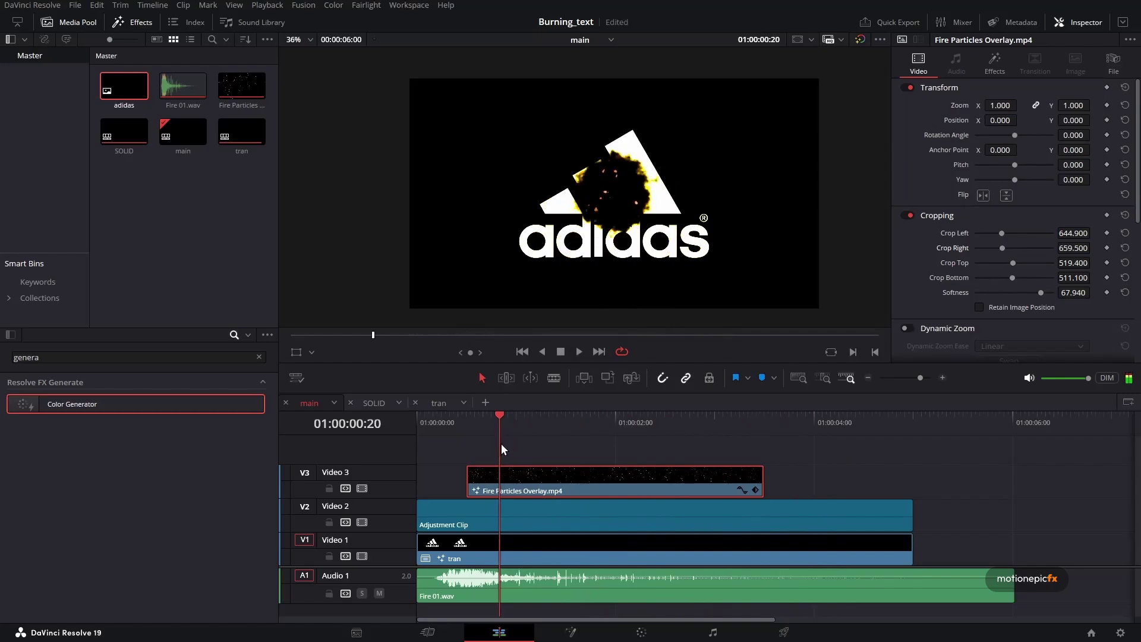